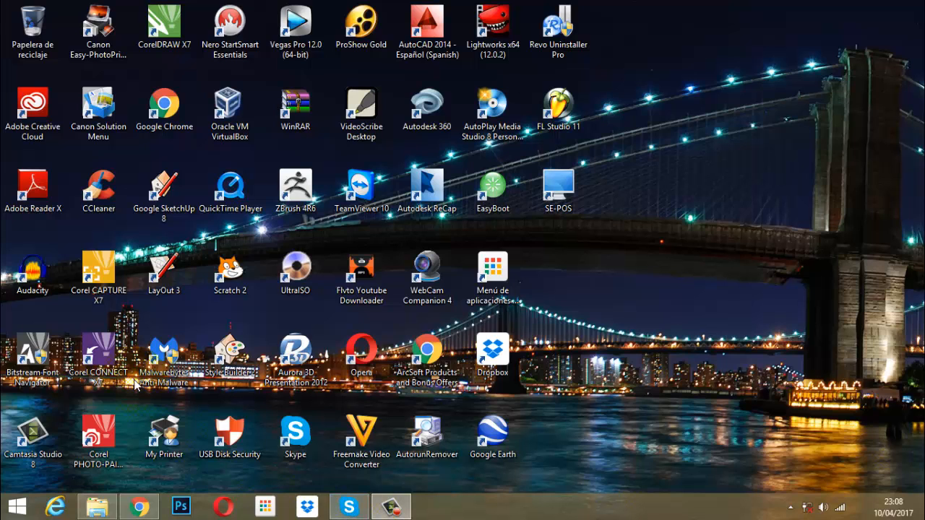
Step: Open the Bilgi koruma database from the version 001.2017 bk folder
left_click(100, 503)
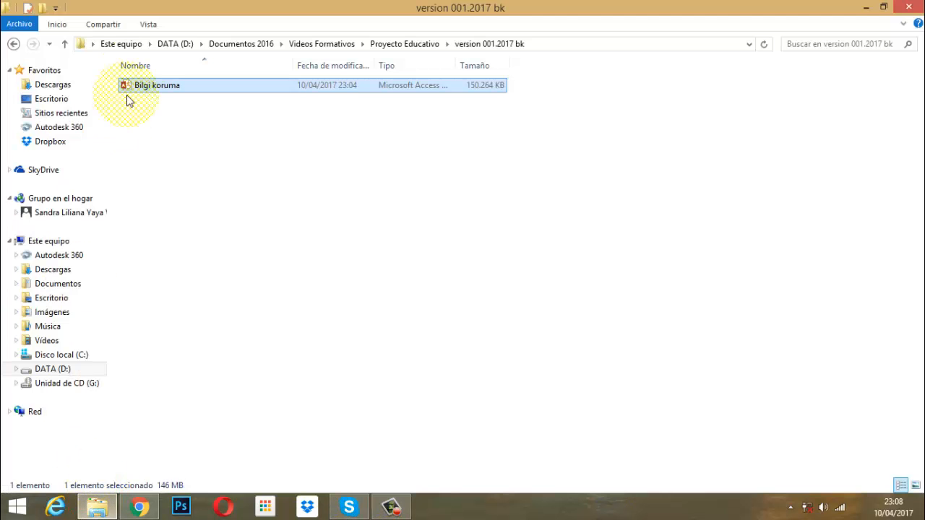
double_click(147, 94)
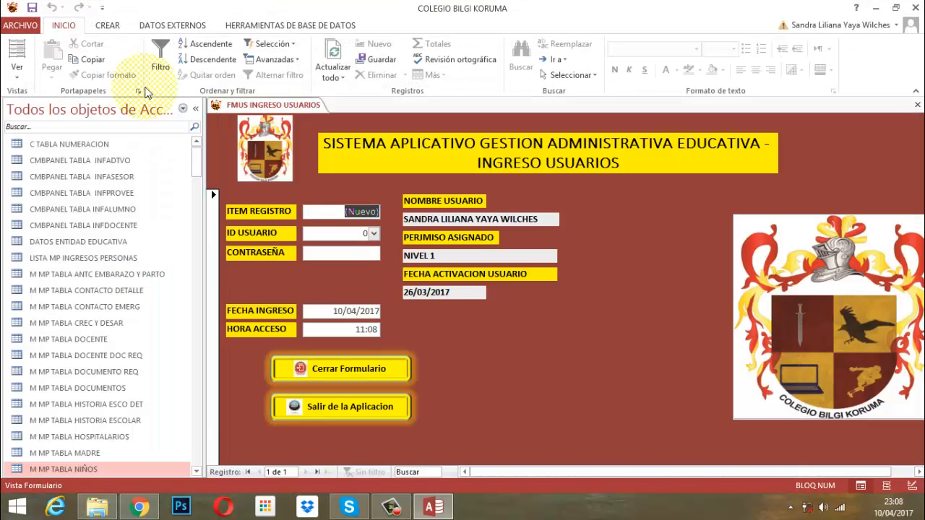
Step: Filter the database objects by "niños" and open the M MP TABLA NIÑOS table
left_click(60, 127)
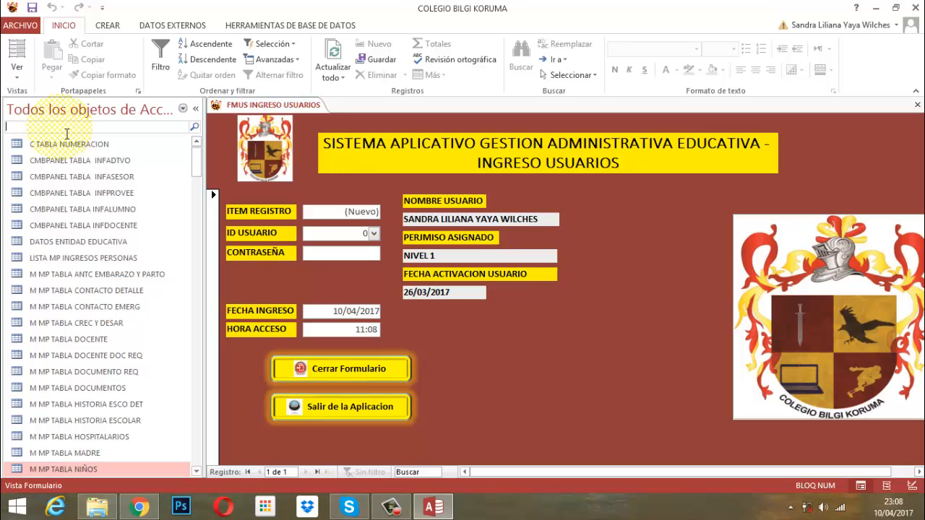
type("niños")
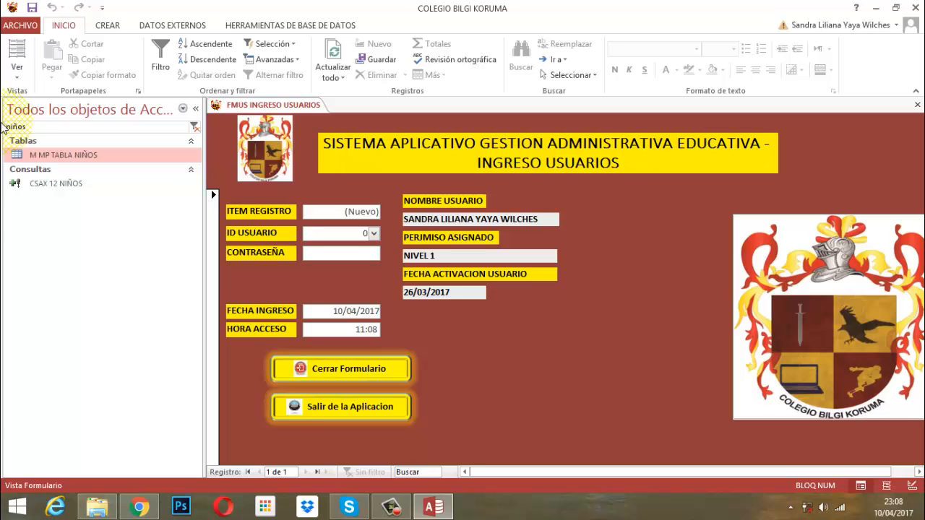
double_click(64, 159)
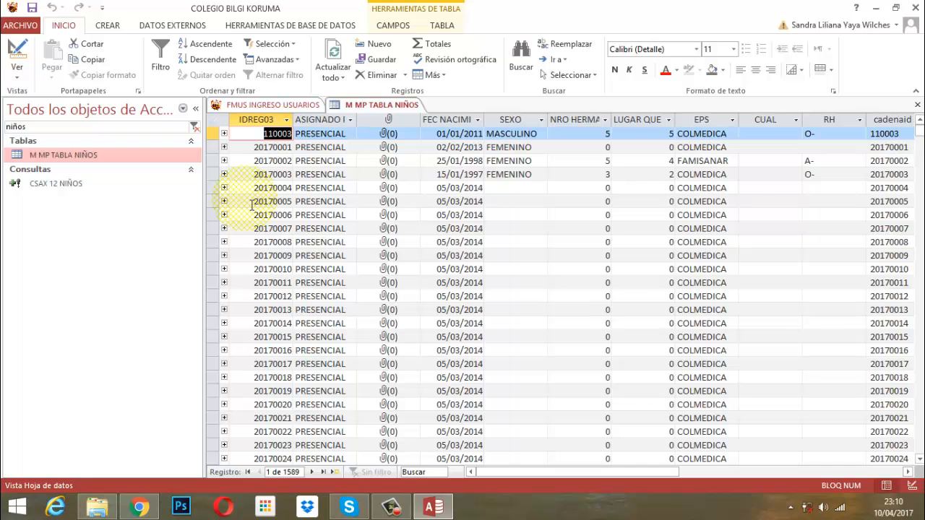
Step: Examine the IDREG03, FEC NACIMIENTO and cadenaid values across the M MP TABLA NIÑOS records, and close the table
scroll(453, 196, "down", 19)
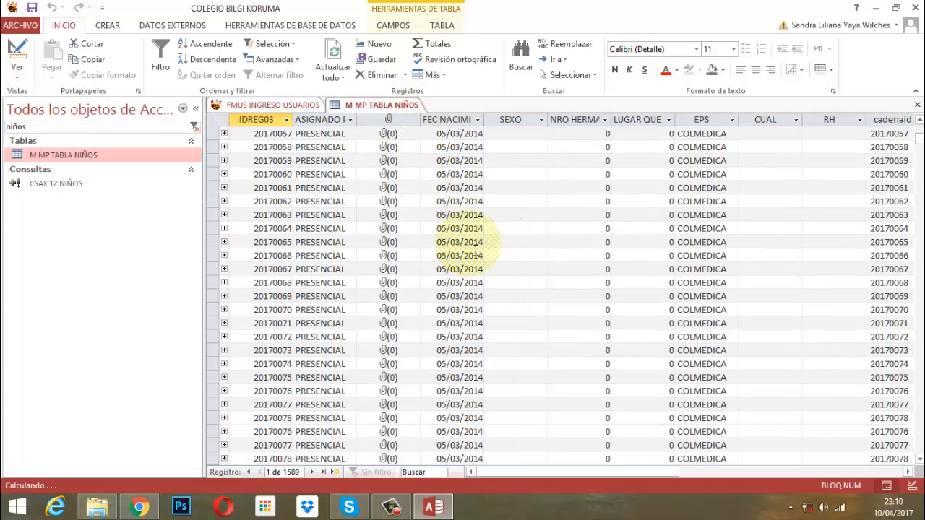
scroll(475, 250, "down", 12)
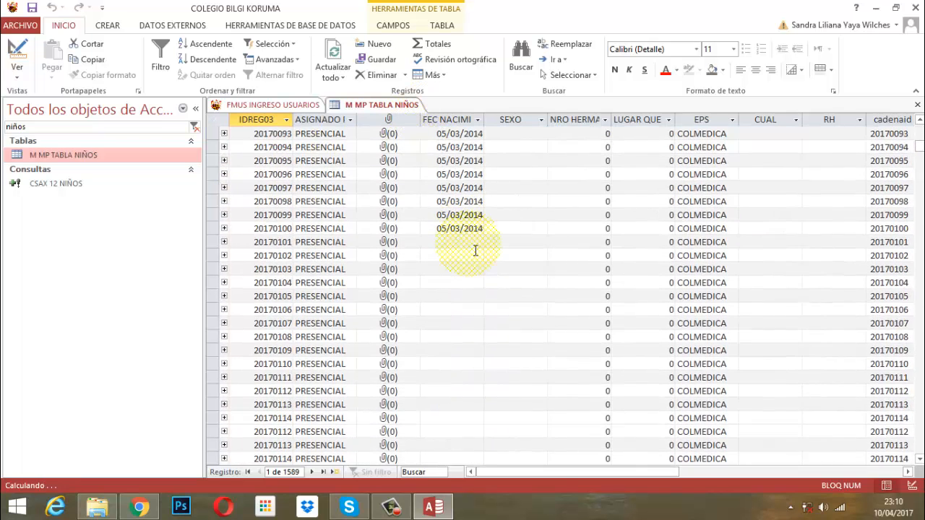
scroll(475, 250, "down", 10)
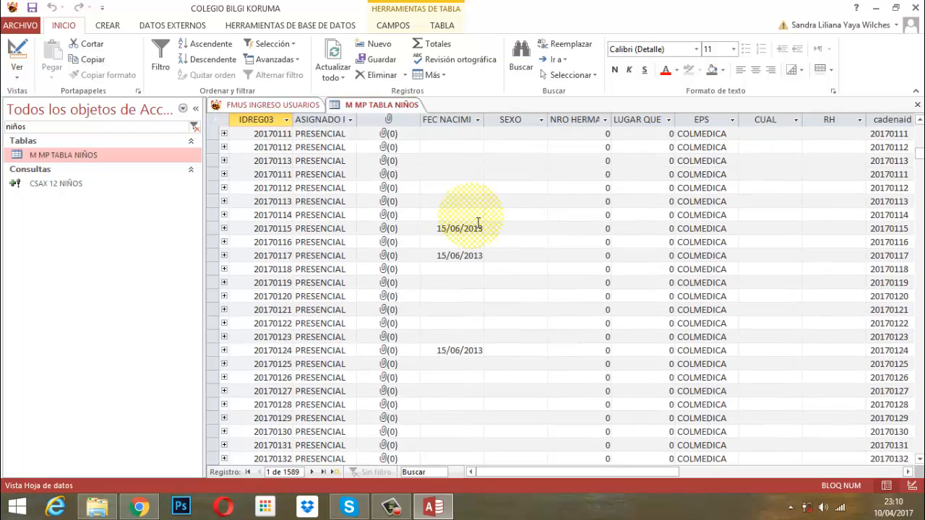
scroll(477, 222, "up", 4)
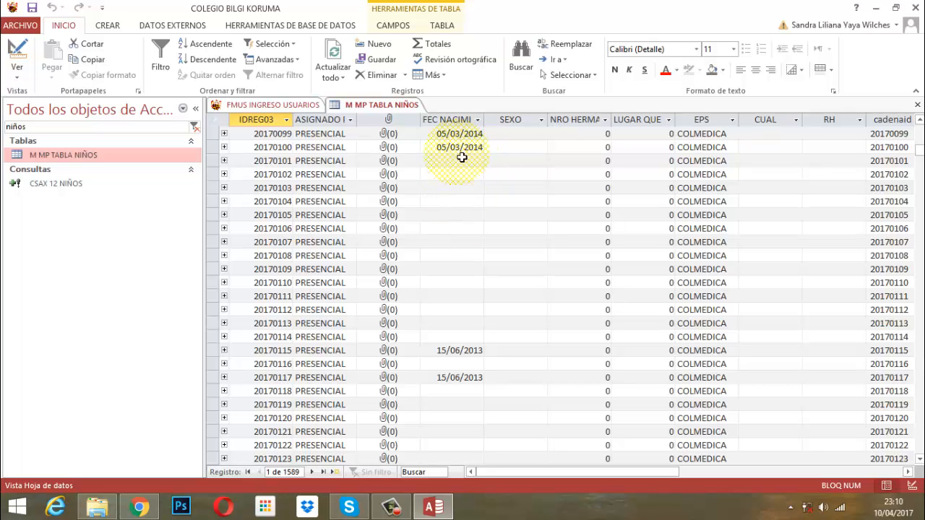
scroll(469, 238, "down", 3)
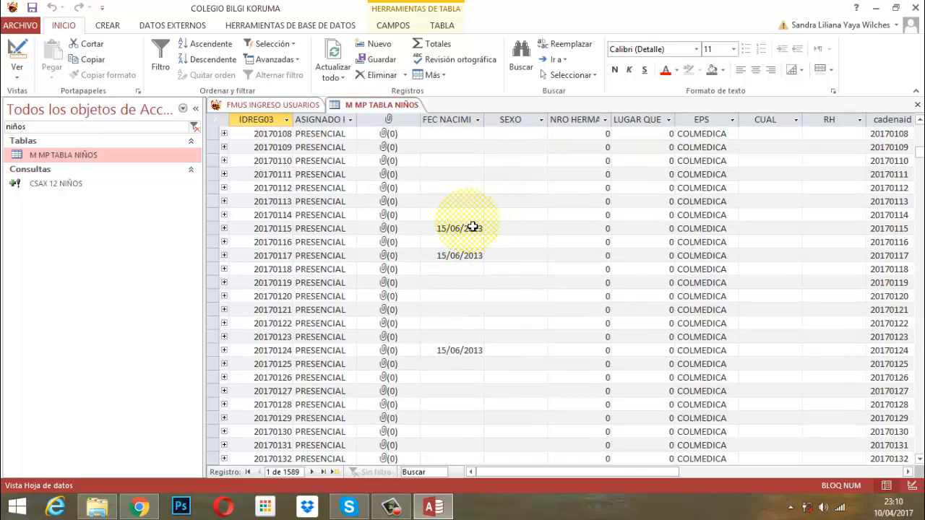
scroll(495, 258, "down", 2)
scroll(496, 258, "down", 20)
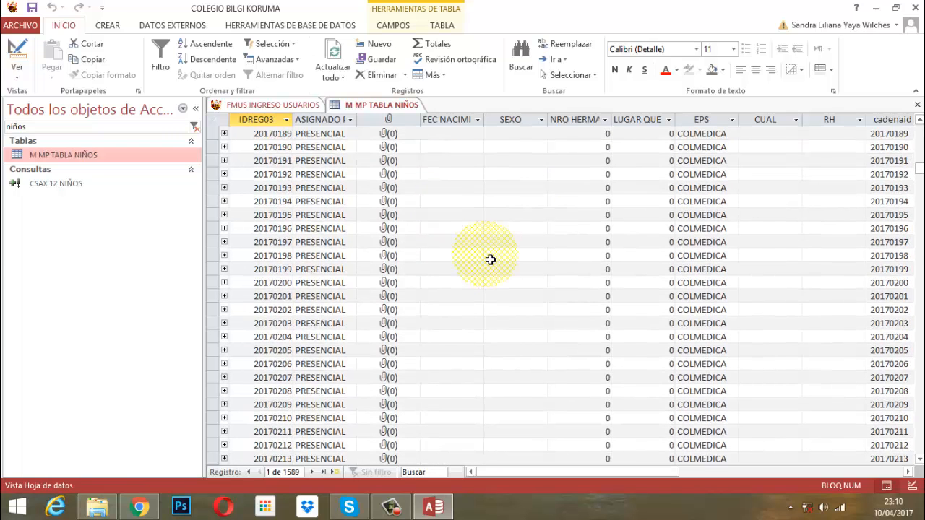
scroll(490, 260, "down", 10)
scroll(452, 296, "down", 1)
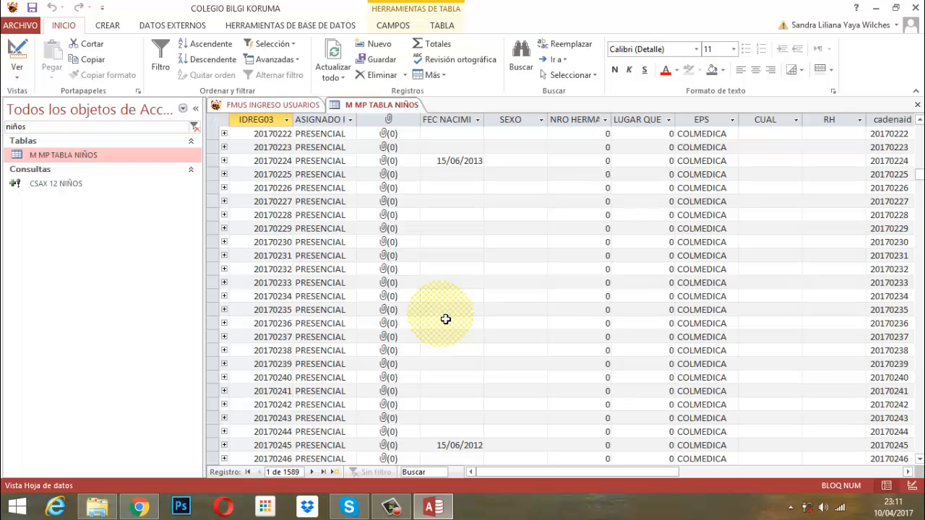
right_click(371, 106)
left_click(397, 127)
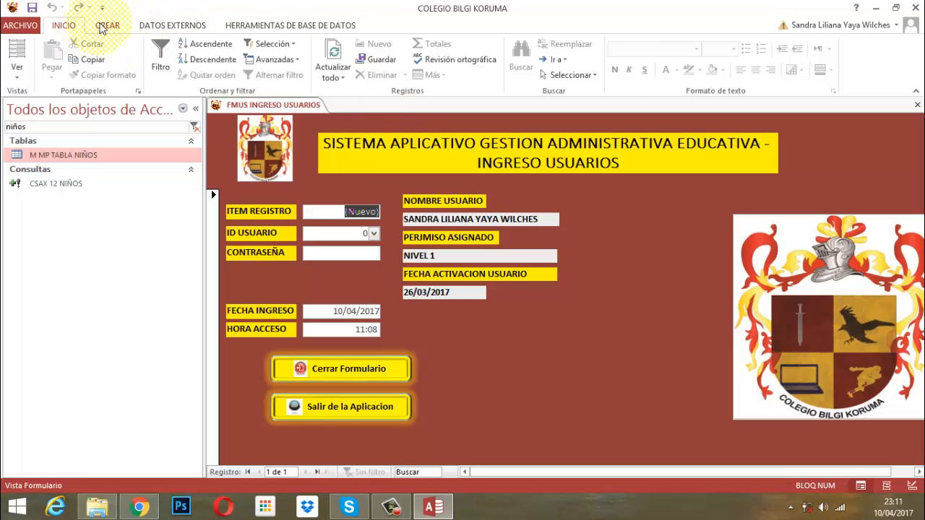
Step: Create a new query in design view based on the M MP TABLA NIÑOS table
left_click(105, 26)
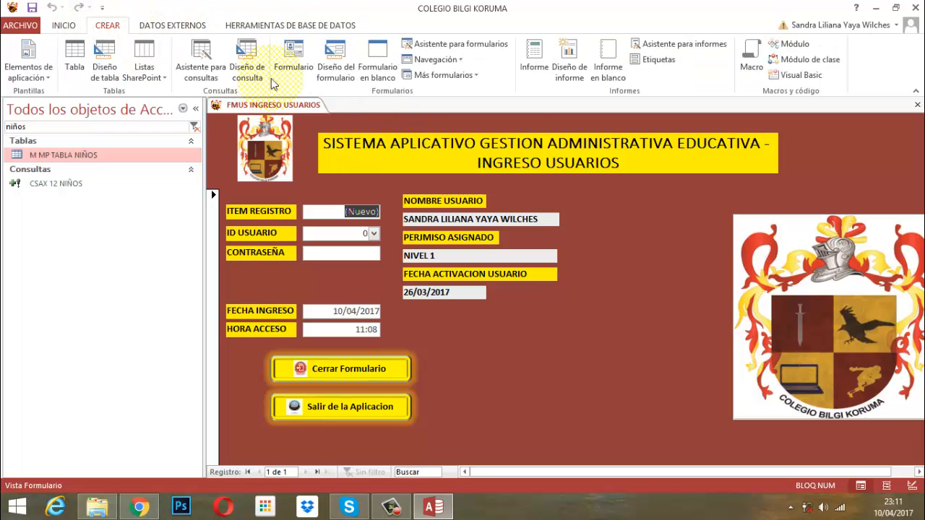
left_click(251, 66)
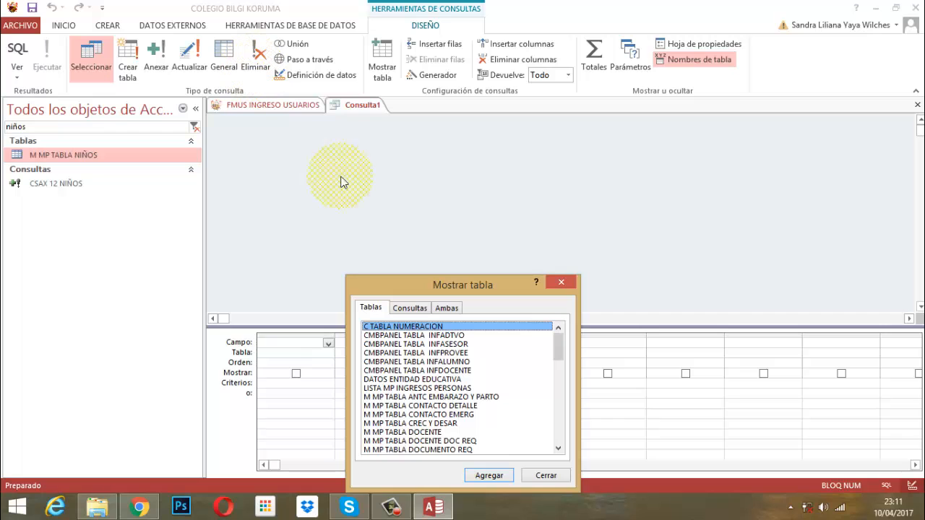
scroll(456, 365, "down", 1)
scroll(455, 365, "down", 3)
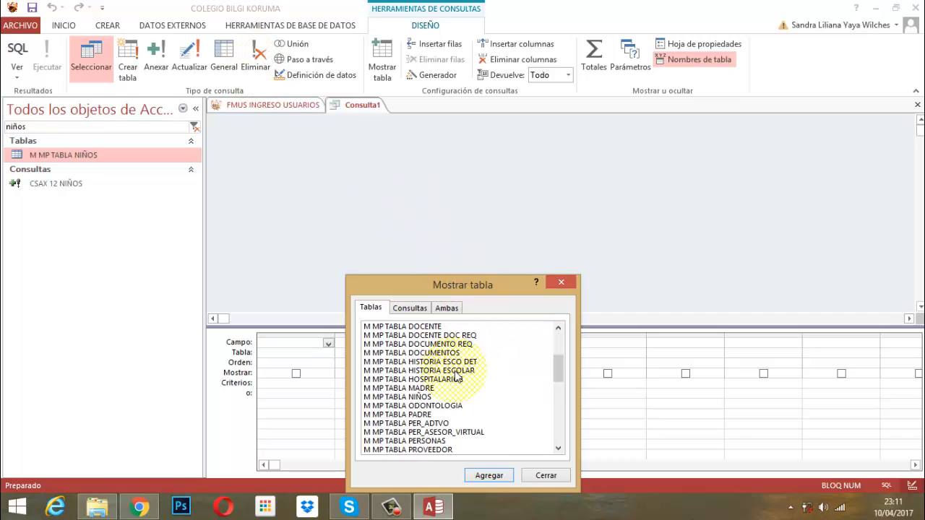
left_click(402, 397)
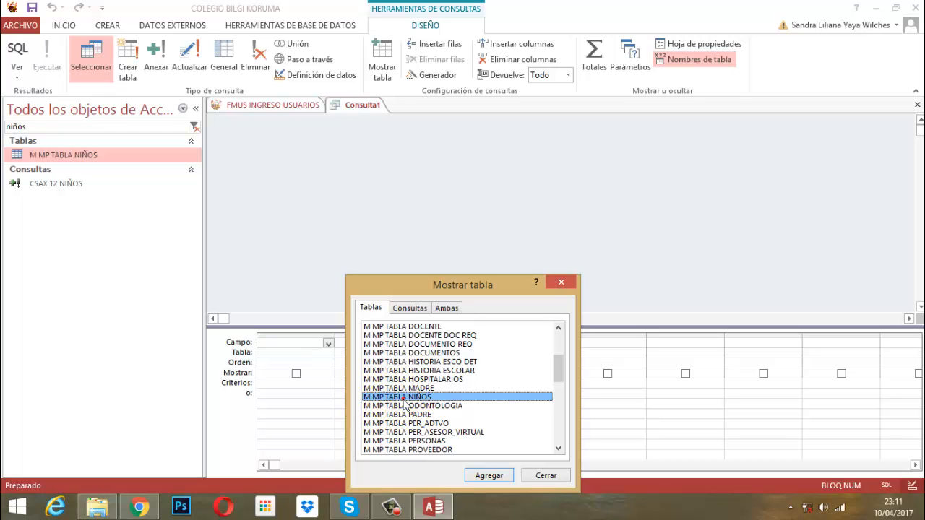
double_click(401, 397)
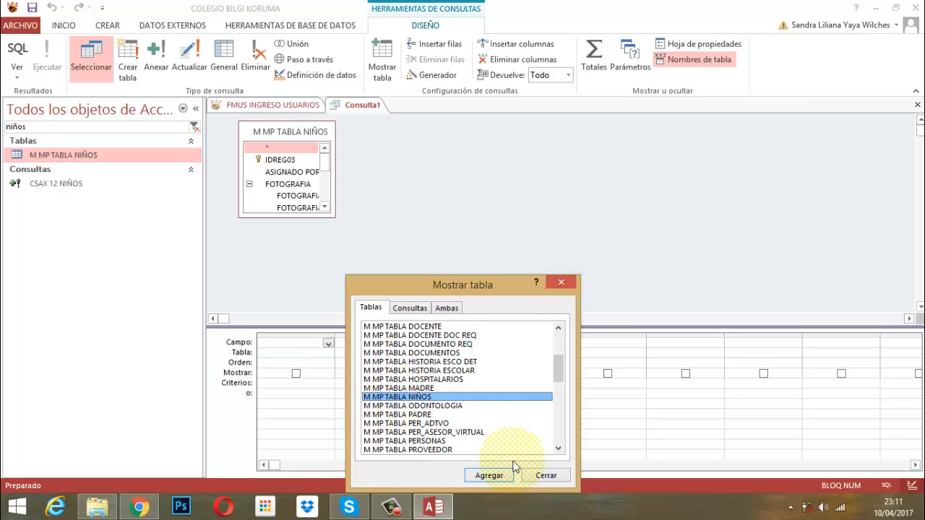
left_click(546, 475)
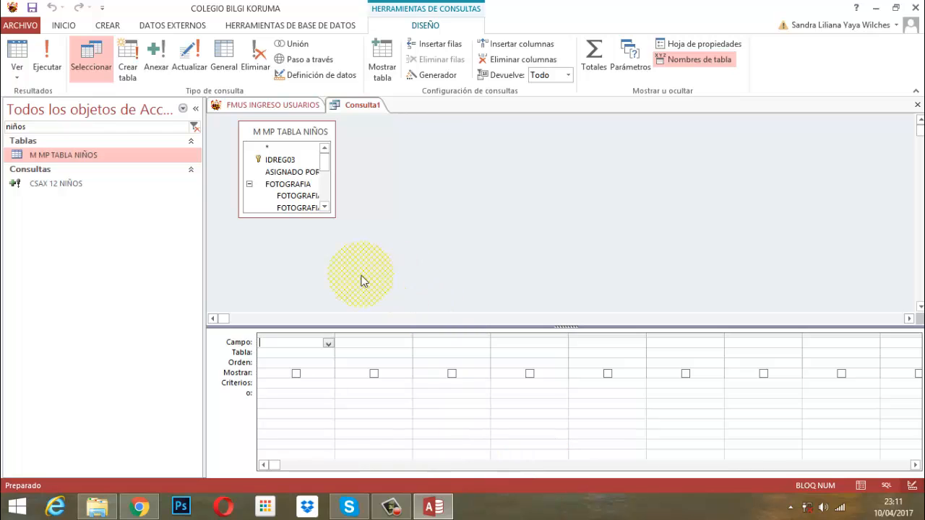
Step: Enlarge the table's field list and make cadenaid the only query field, removing IDREG03 from the design grid
double_click(282, 160)
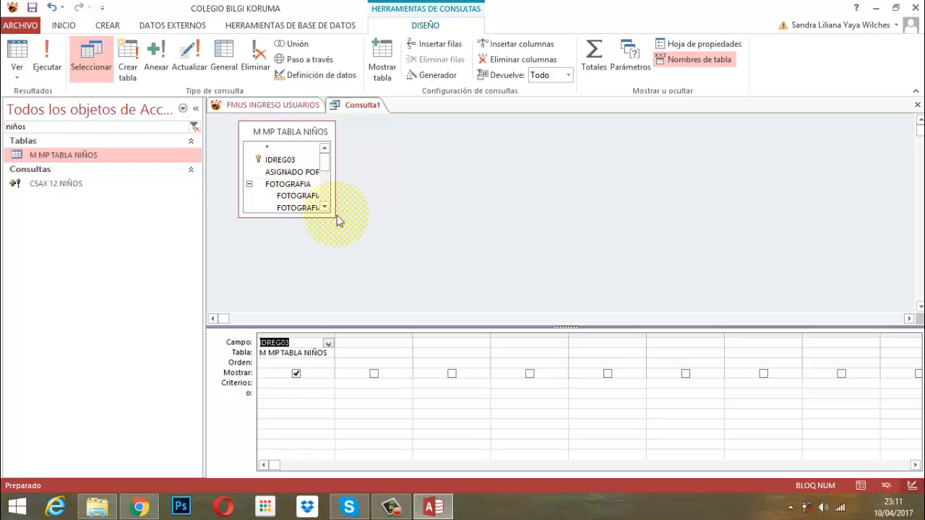
left_click_drag(335, 216, 418, 310)
scroll(336, 224, "down", 1)
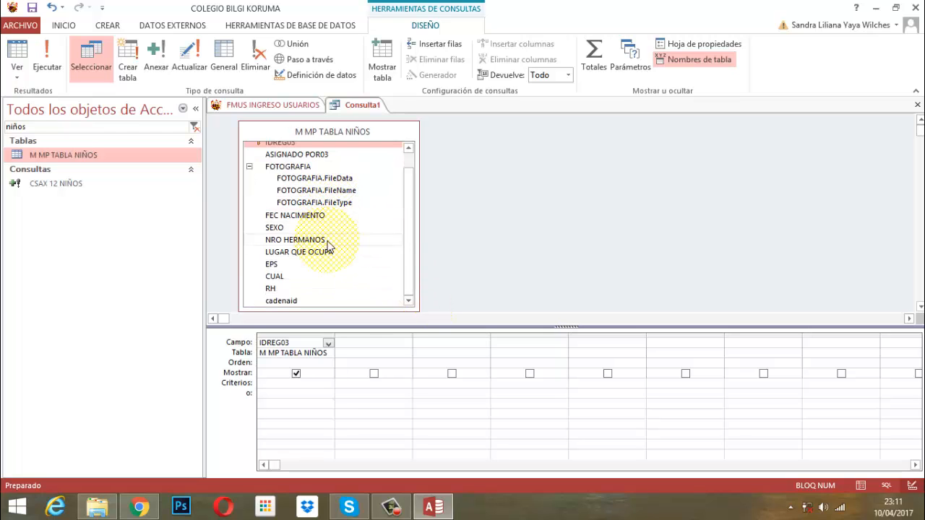
left_click(286, 333)
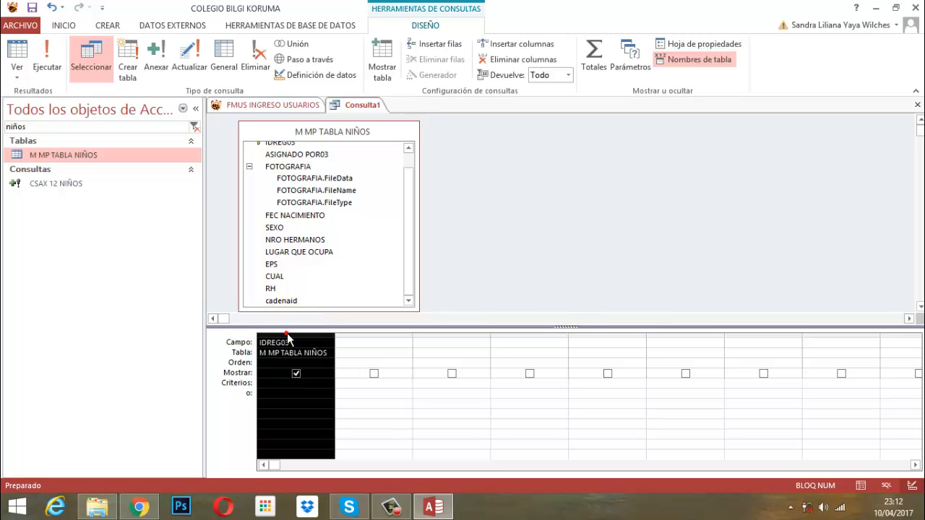
key("Delete")
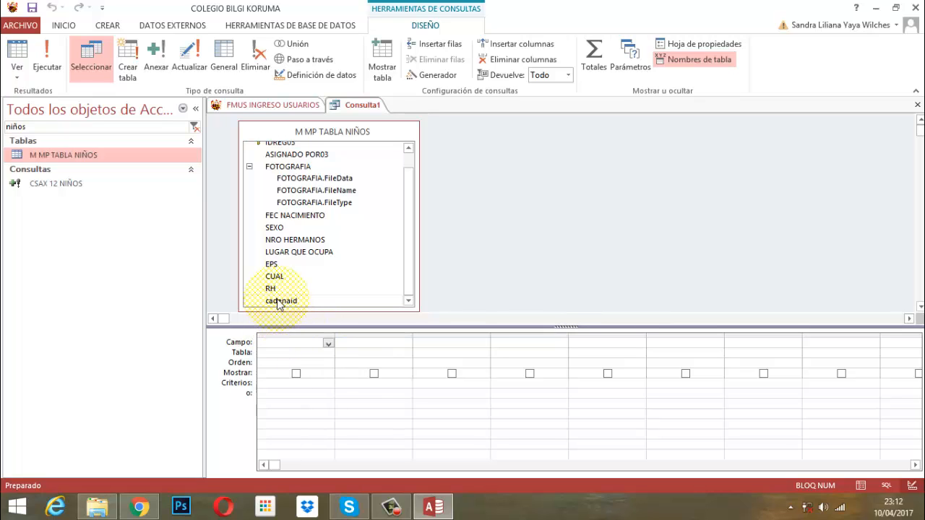
double_click(277, 301)
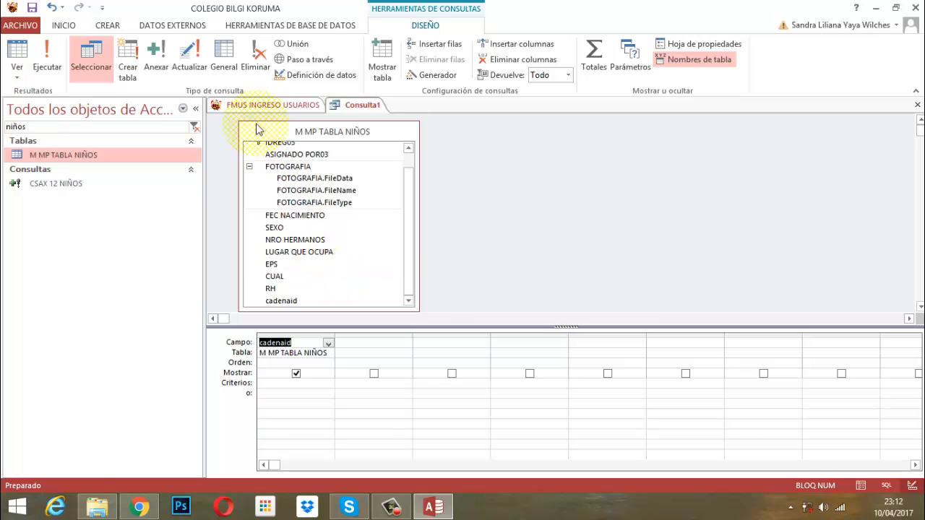
Step: Convert the query to an update query and begin cadenaid's update expression with the function =Str(
left_click(189, 52)
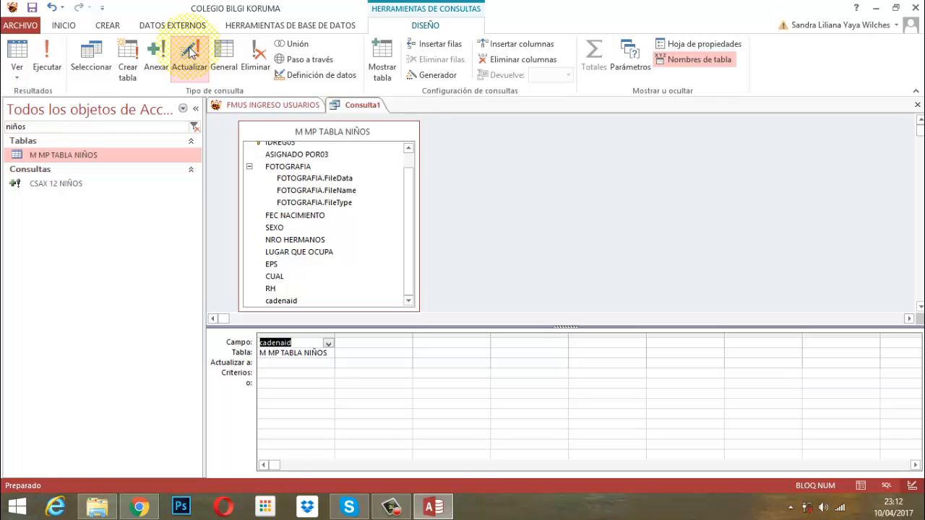
left_click(275, 364)
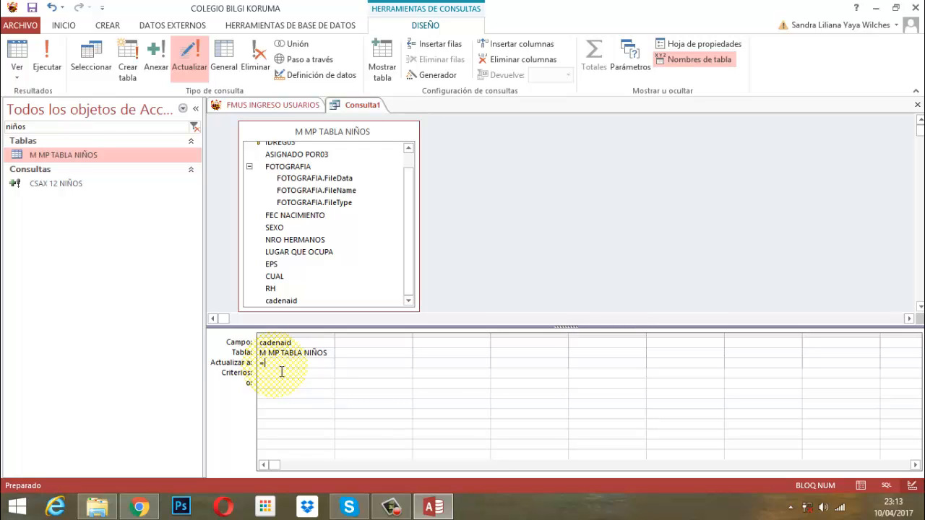
type("str")
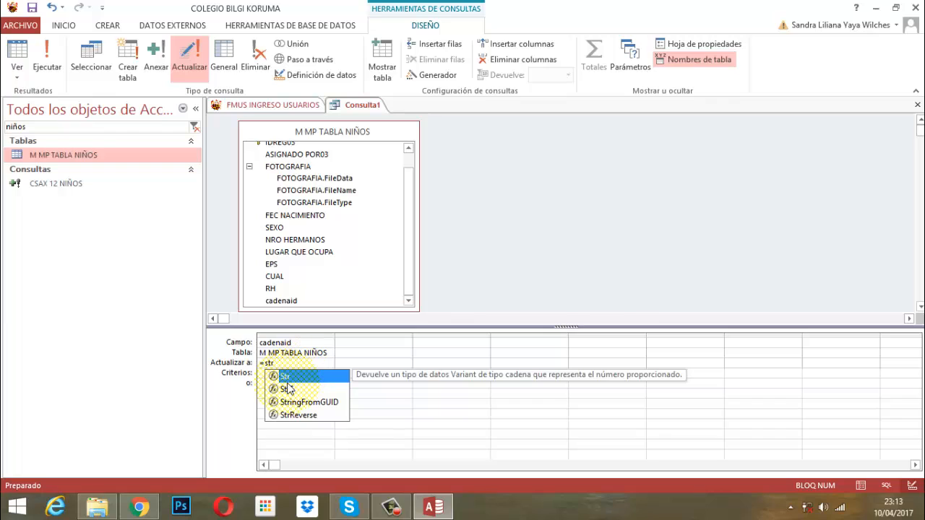
double_click(285, 376)
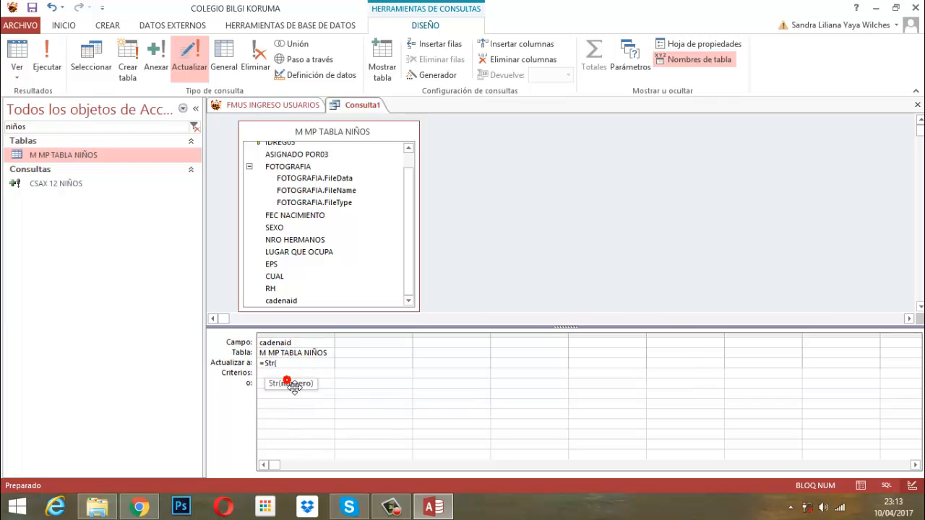
left_click(288, 383)
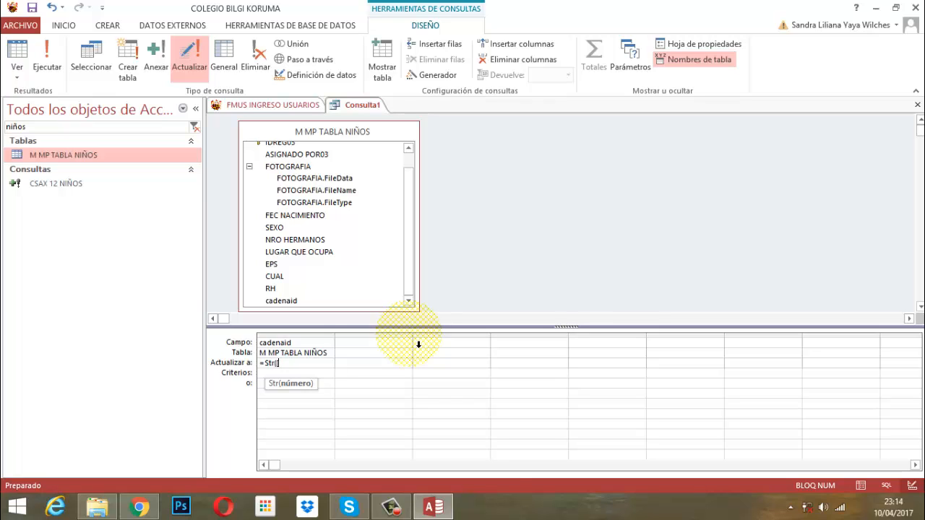
Step: Insert [M MP TABLA NIÑOS].[IDREG03] as the argument of the Str function in cadenaid's update expression
type("m")
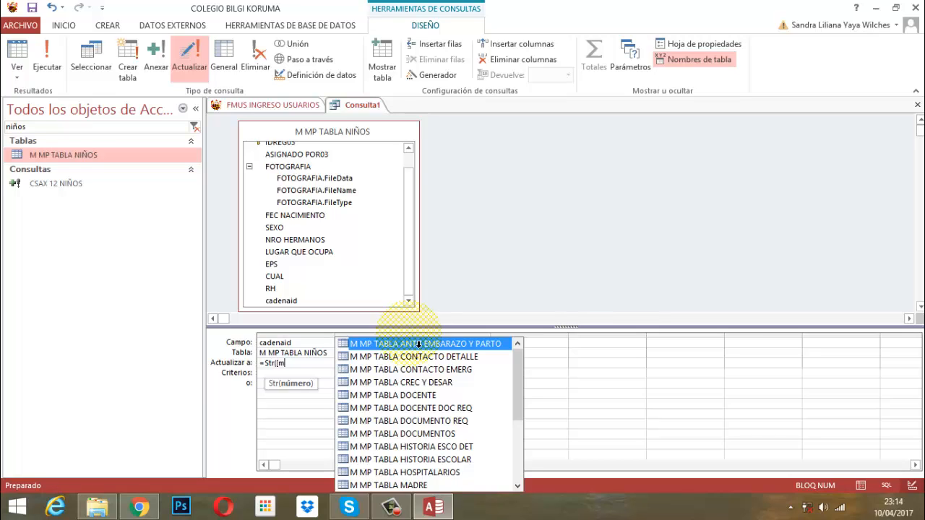
scroll(417, 354, "down", 3)
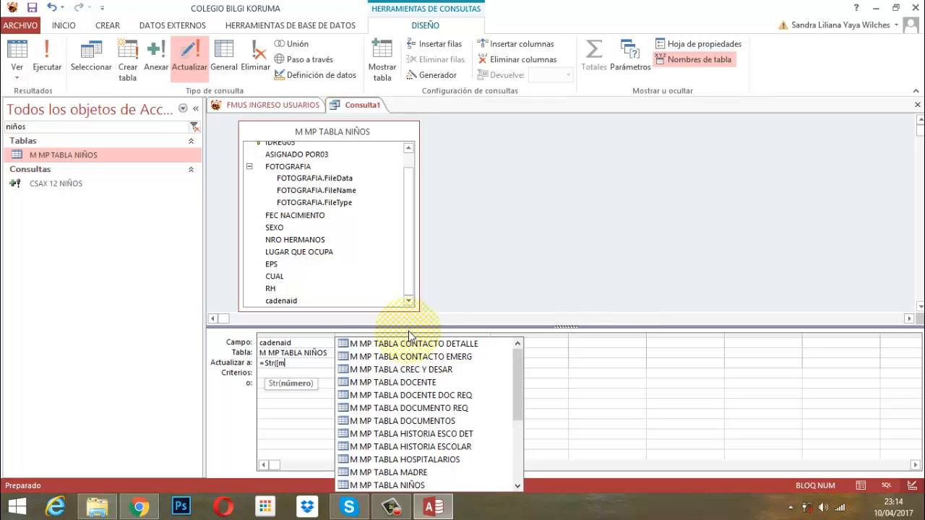
double_click(406, 460)
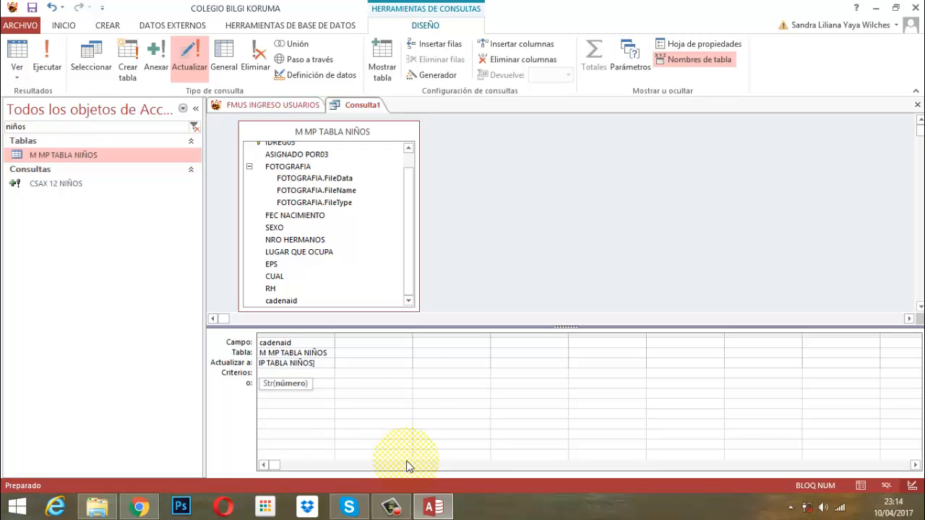
type(".")
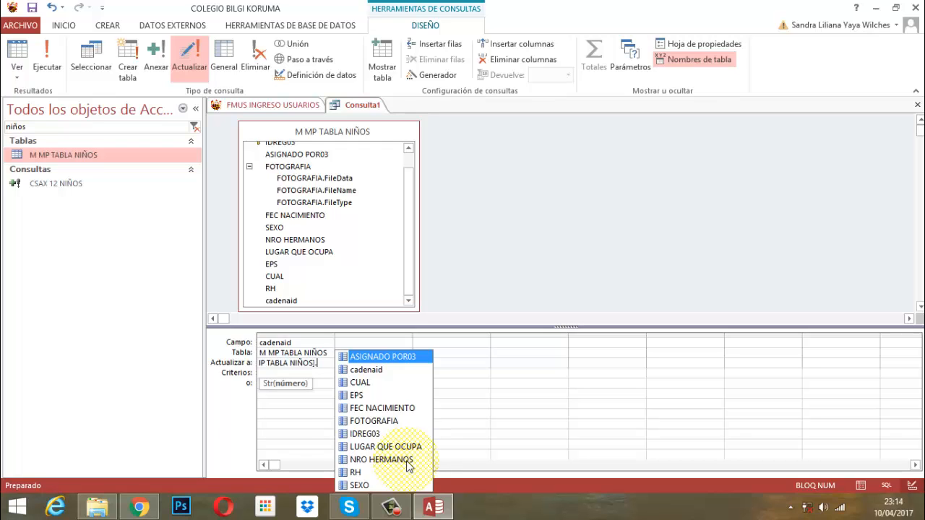
left_click(361, 436)
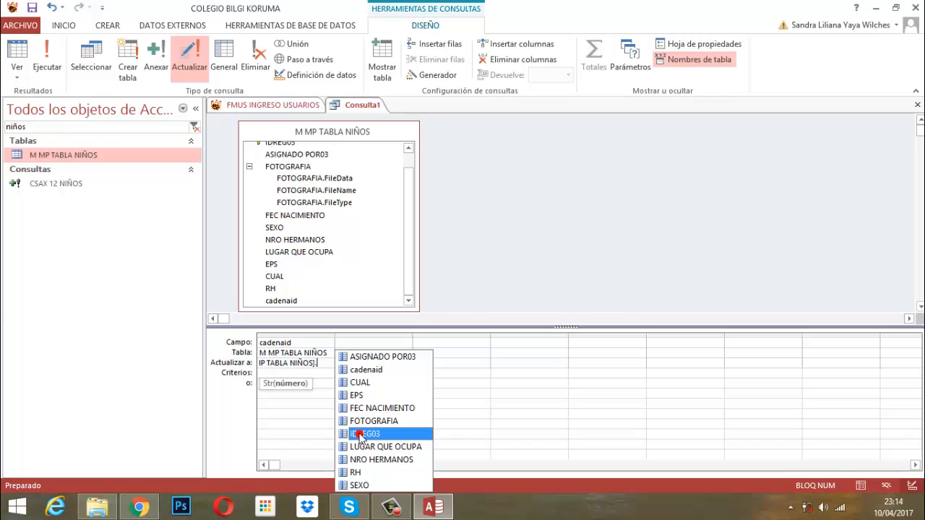
double_click(360, 435)
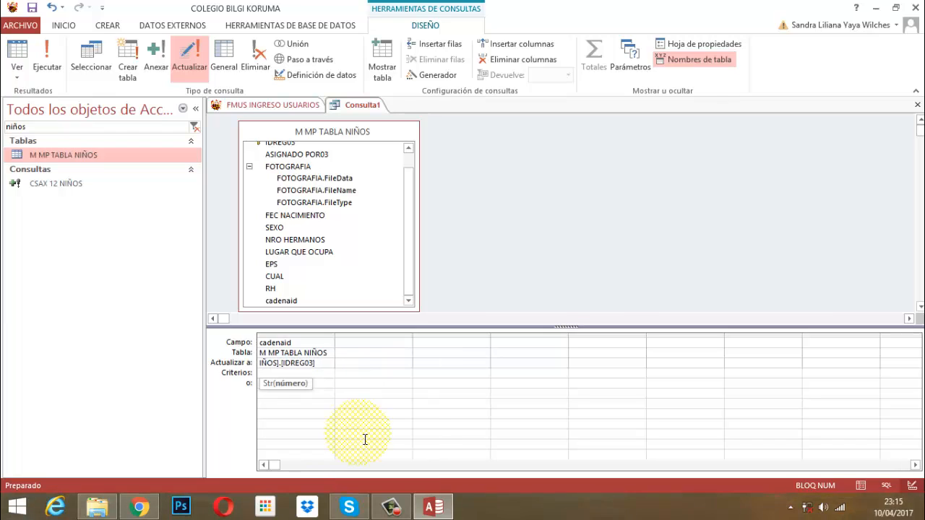
Step: Close the Str expression with a parenthesis, then run the update query and accept updating the cadenaid rows
type(")")
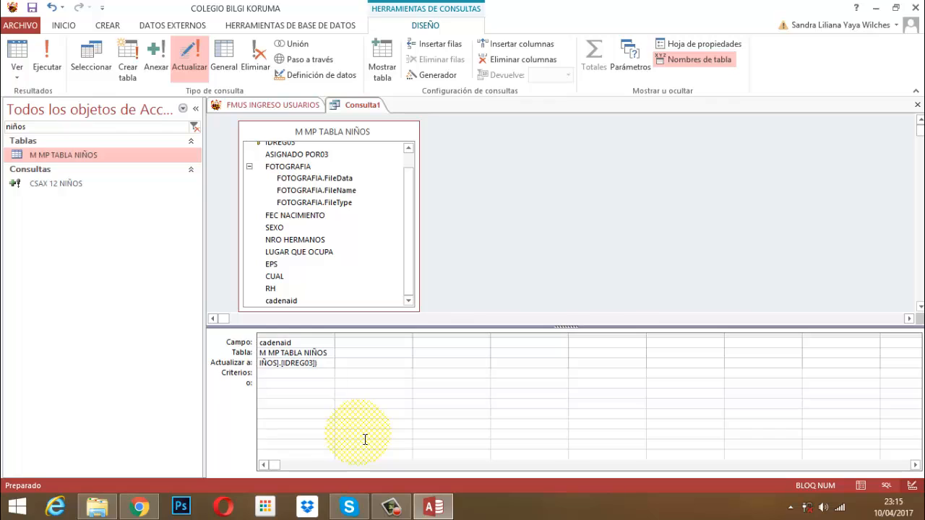
left_click(46, 64)
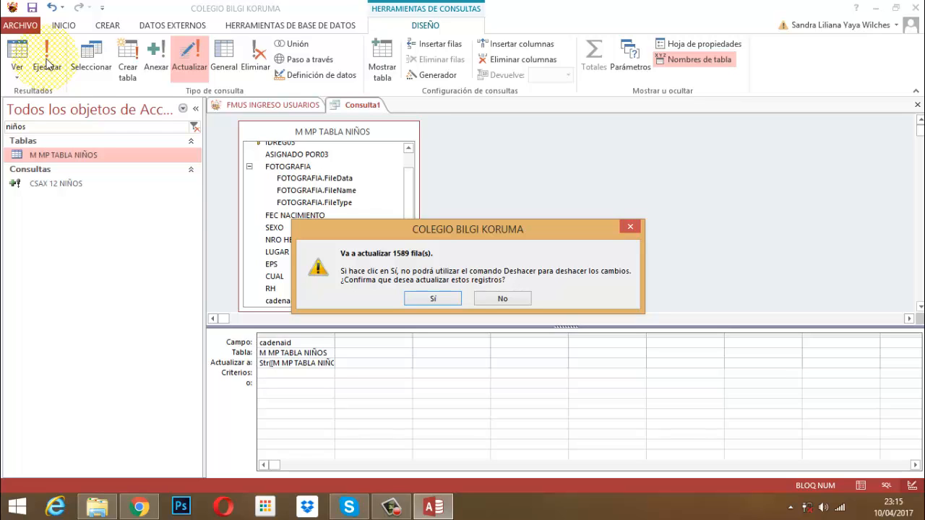
left_click(433, 298)
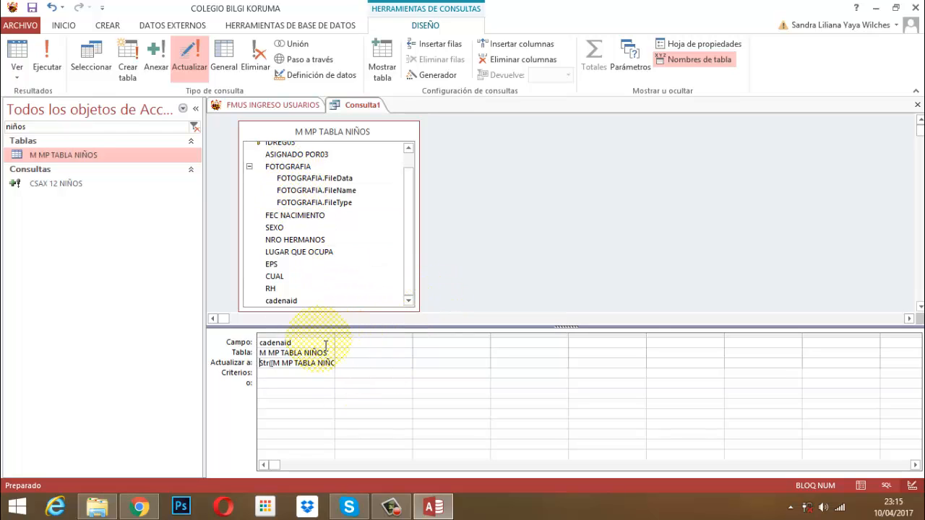
Step: Convert the query to a select query, add IDREG03 beside cadenaid, and run it to compare both fields
left_click(87, 73)
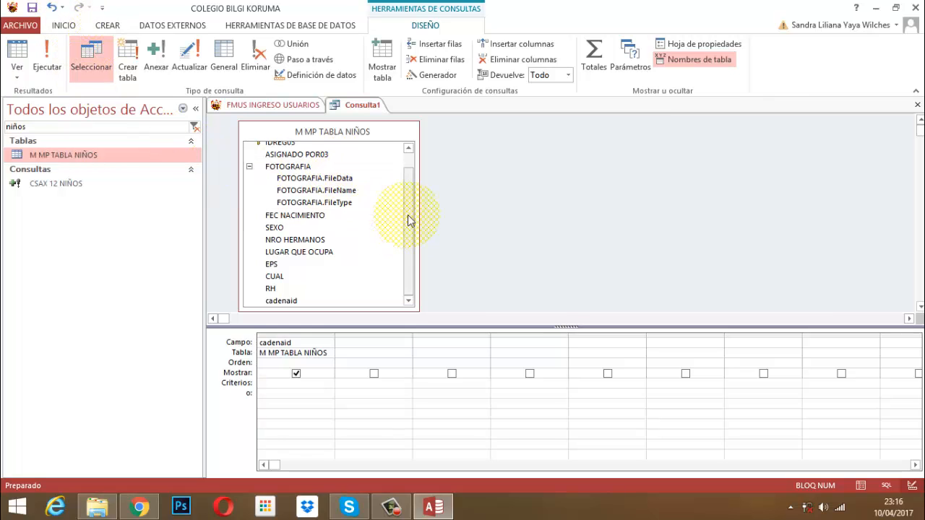
left_click_drag(408, 219, 408, 140)
double_click(270, 159)
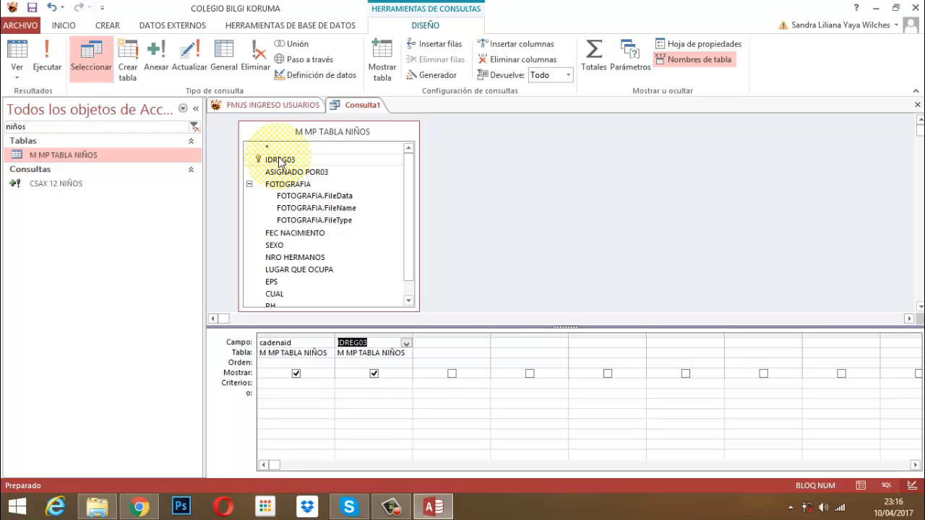
left_click(51, 63)
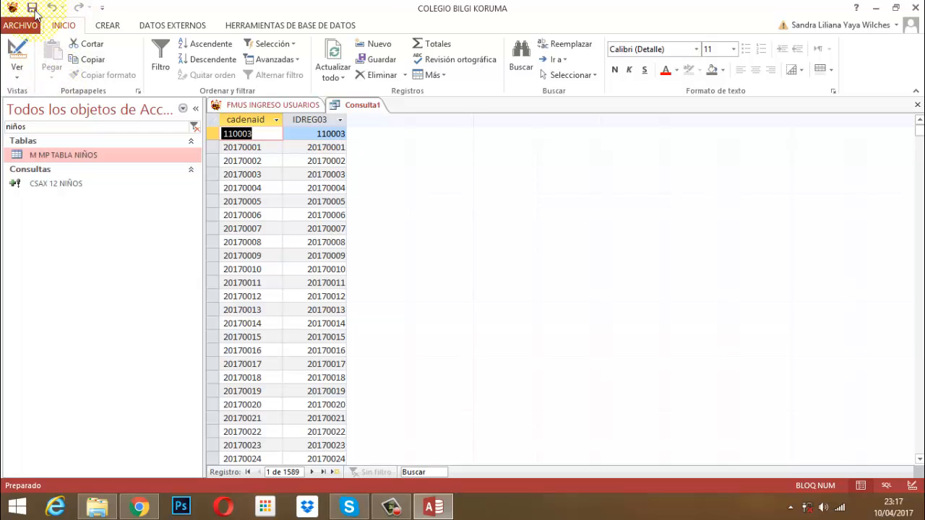
Step: Return to the query design and replace the IDREG03 column with FEC NACIMIENTO
left_click(15, 57)
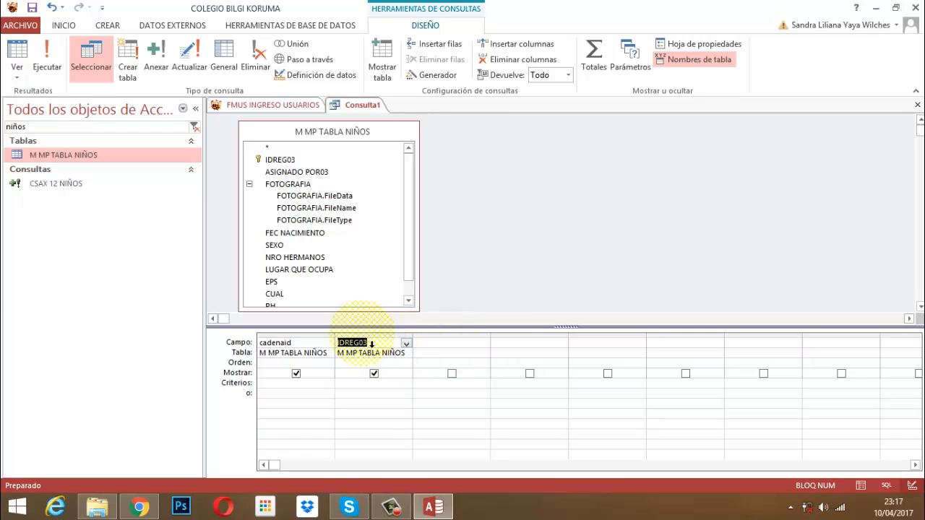
left_click(362, 334)
key("Delete")
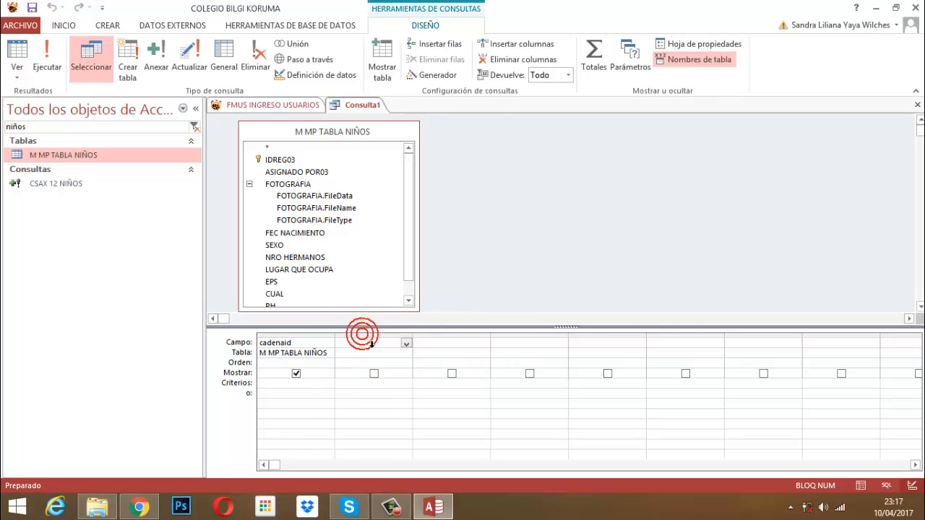
left_click(292, 234)
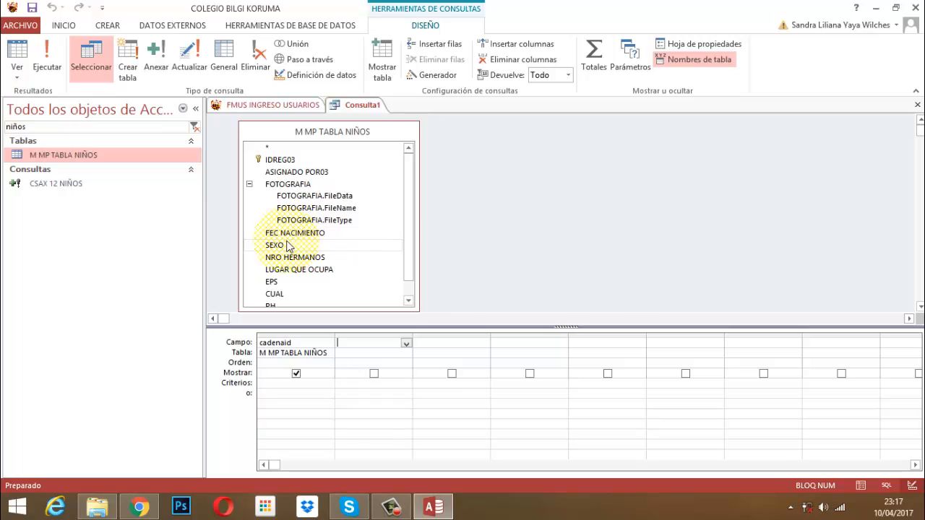
double_click(291, 235)
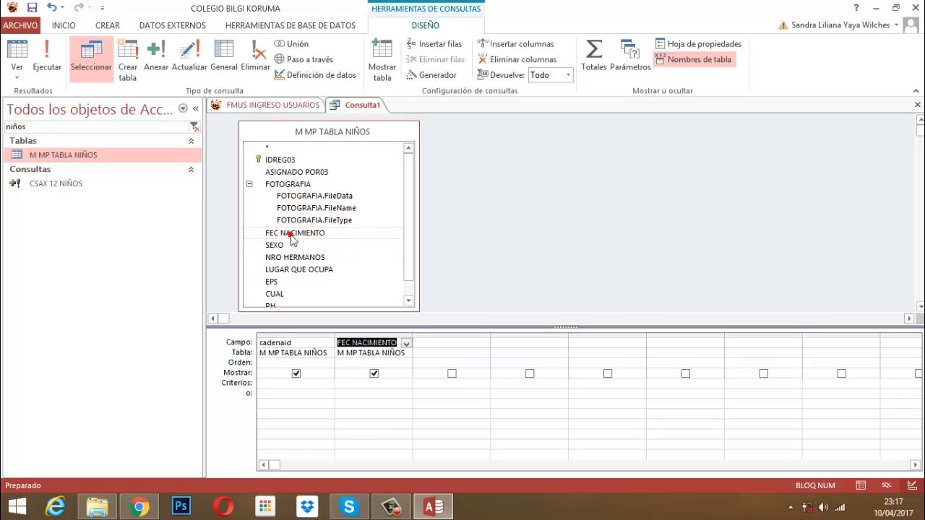
left_click(291, 234)
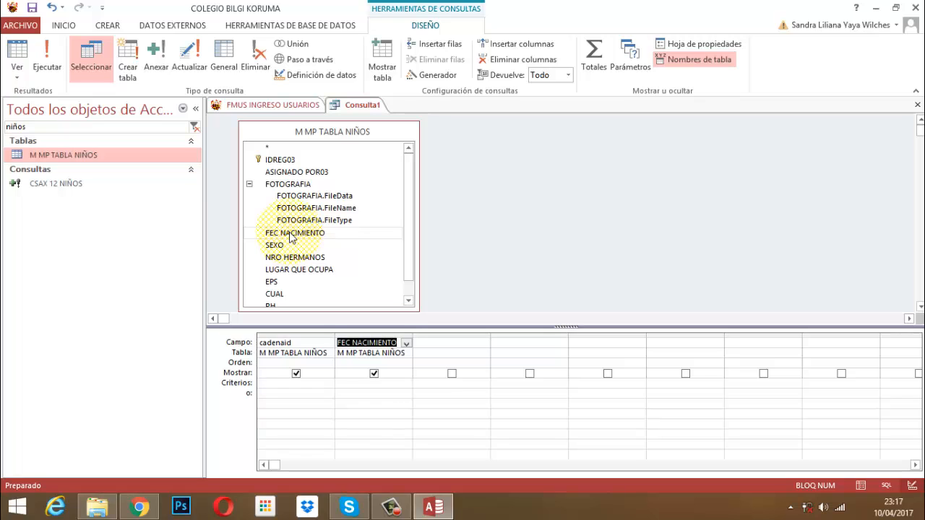
Step: Run the select query and look through the records for blank FEC NACIMIENTO values
left_click(57, 75)
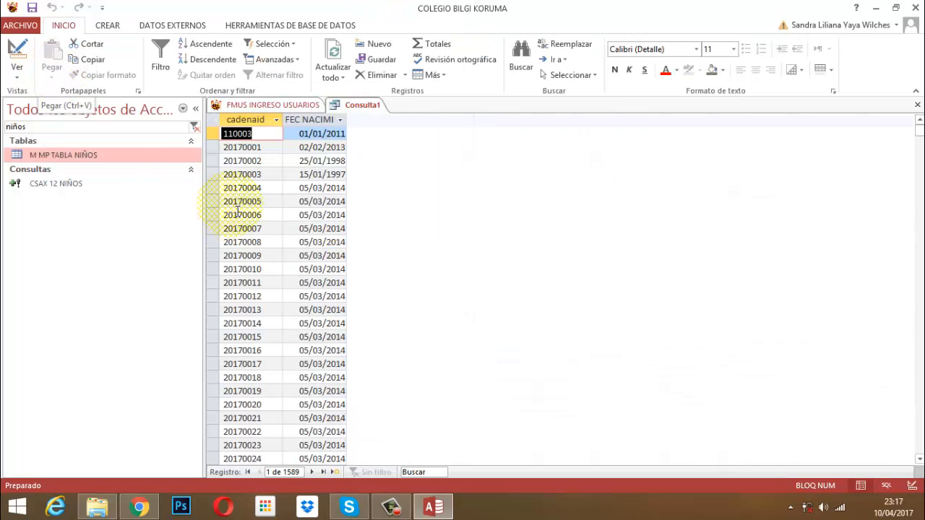
scroll(405, 224, "down", 20)
scroll(383, 240, "down", 8)
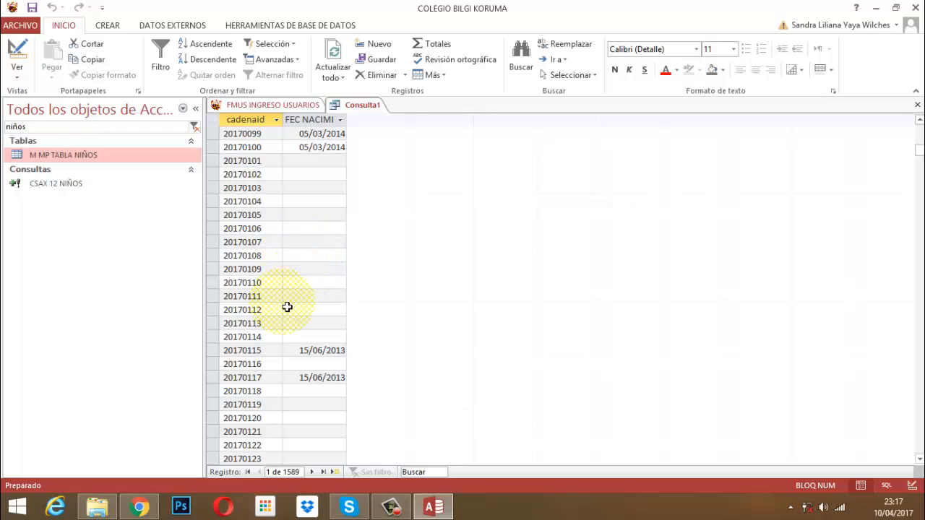
scroll(325, 329, "down", 12)
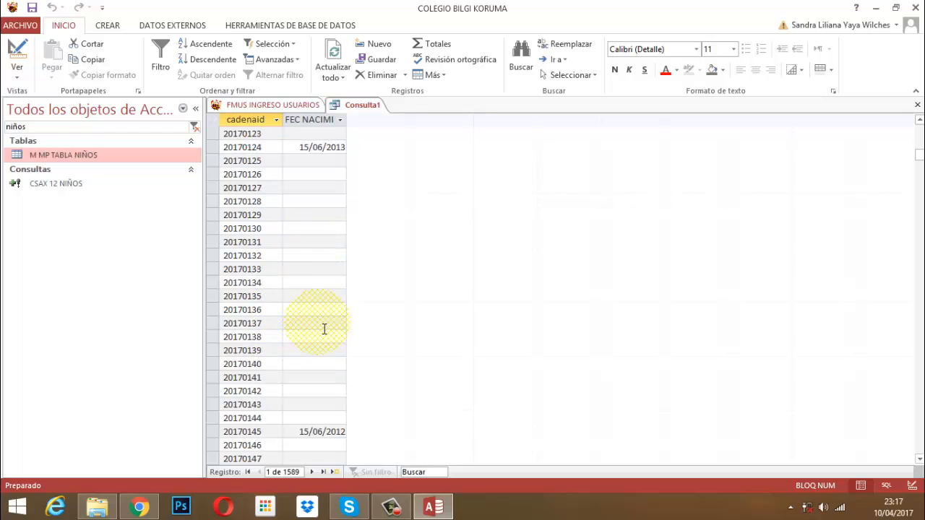
scroll(325, 329, "down", 15)
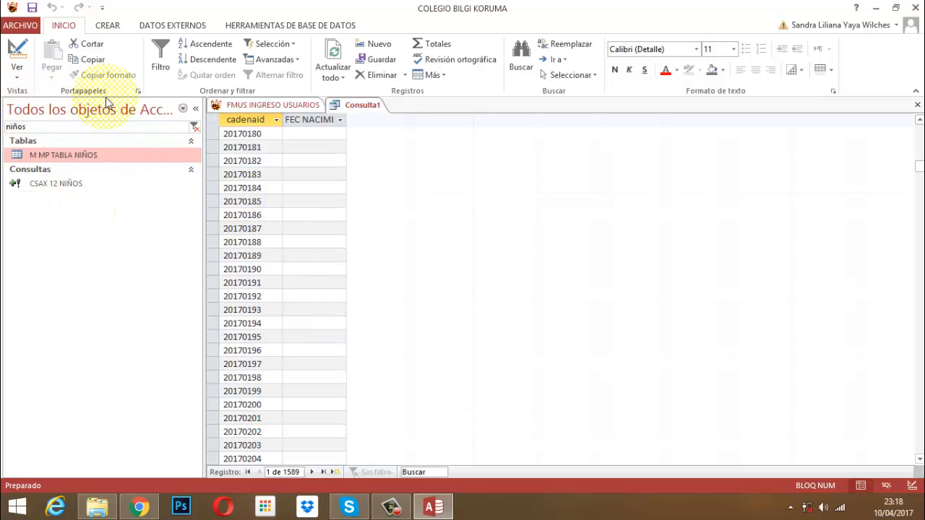
Step: Convert the query back to an update query, widen the cadenaid column, and clear its Str update expression
left_click(16, 57)
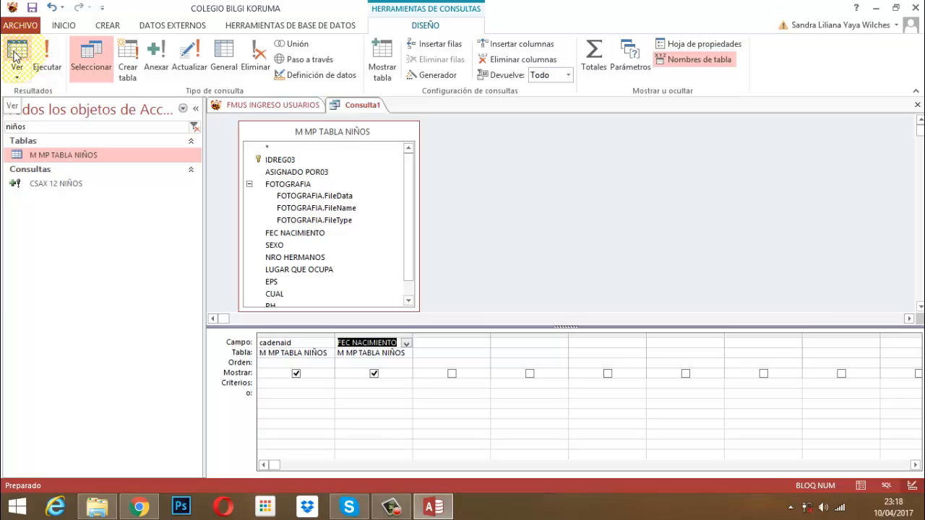
left_click(195, 63)
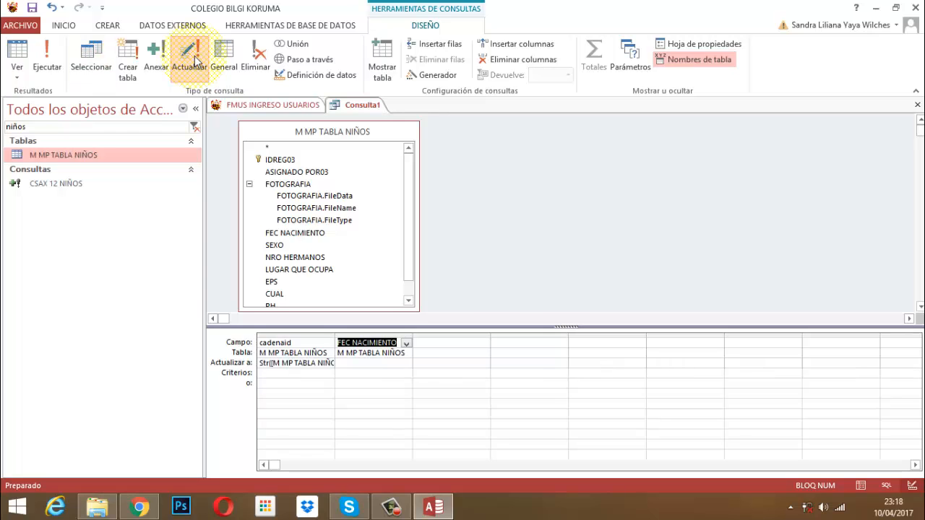
left_click(333, 336)
left_click_drag(391, 338, 254, 364)
left_click(382, 363)
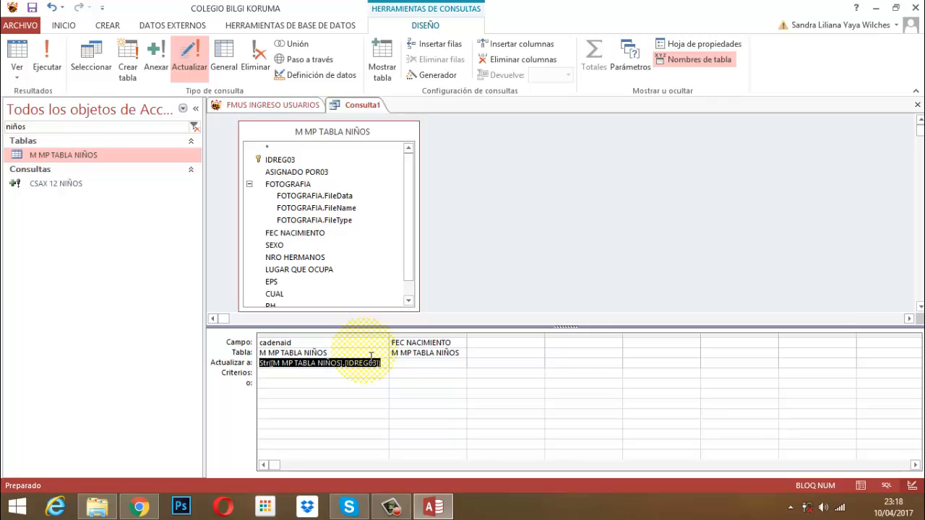
key("Delete")
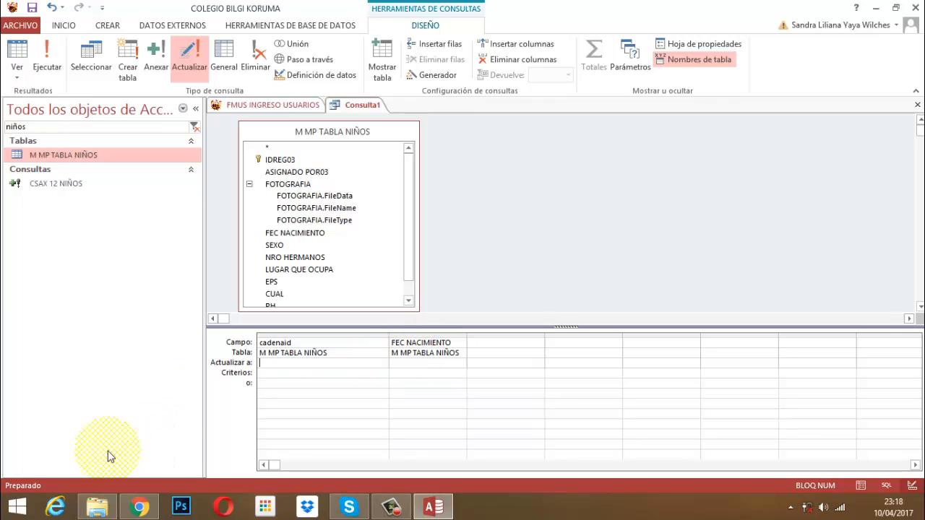
Step: Set the criteria to Como "*07" for cadenaid and Es Nulo for FEC NACIMIENTO
left_click(272, 372)
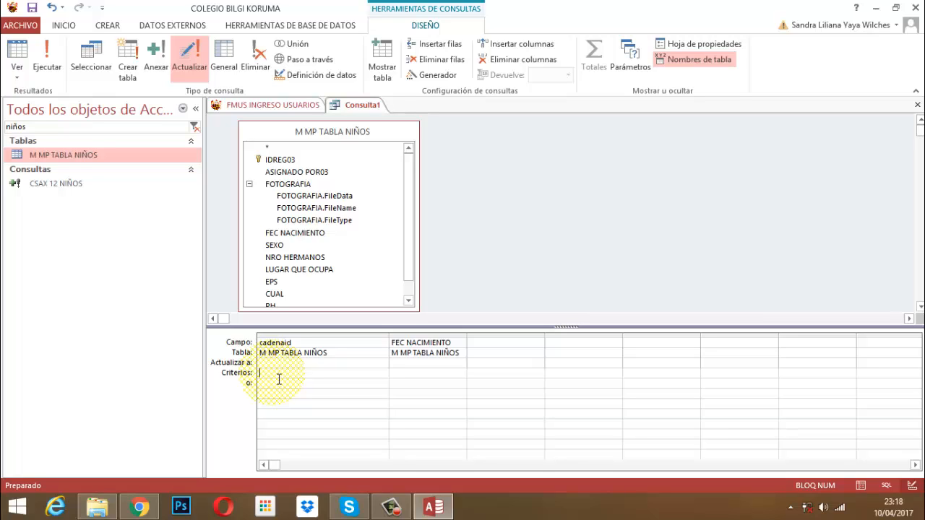
type("Como")
type("\"")
type("*")
type("0")
type("7")
type("Es ")
type("nu")
key("BackSpace")
key("BackSpace")
type("Nulo")
key("Tab")
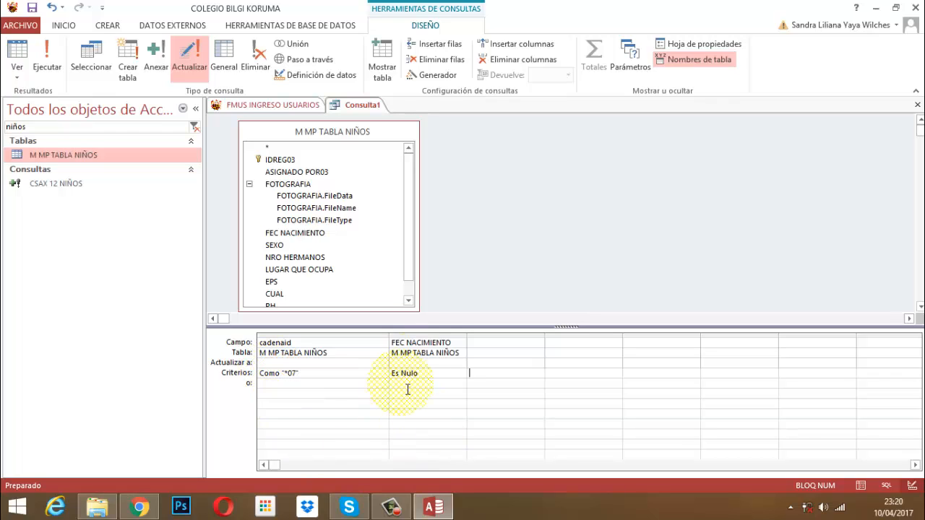
Step: Set FEC NACIMIENTO's update value to the chosen birth date enclosed in # signs, and run the update query, accepting the changes
left_click(418, 367)
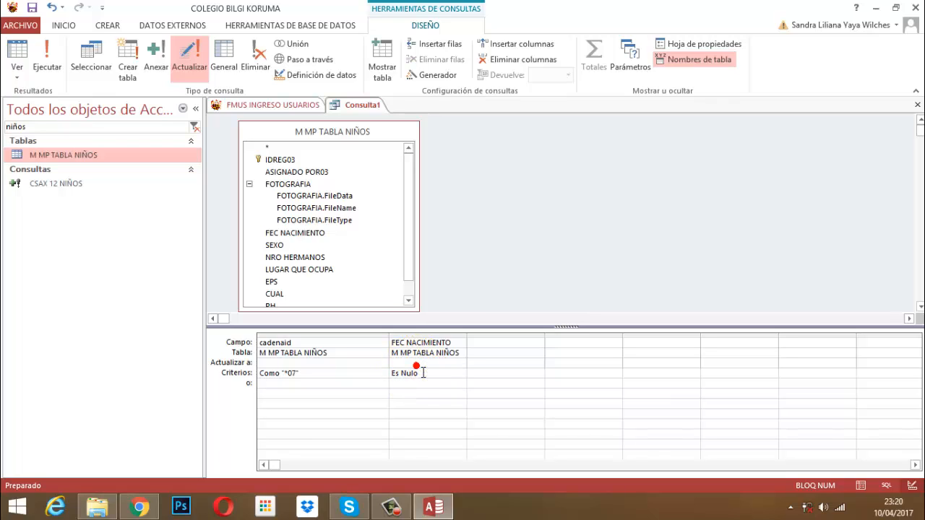
left_click(418, 366)
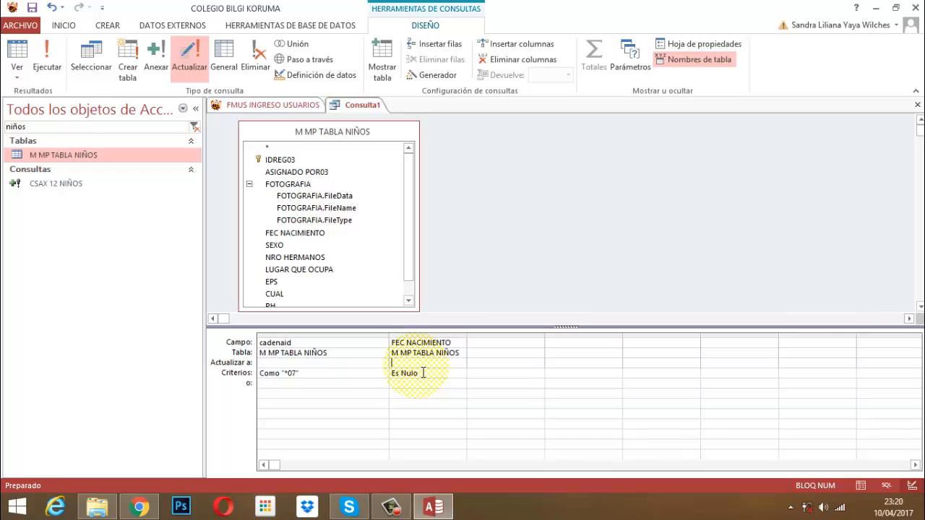
type("#")
type("25/07/2012")
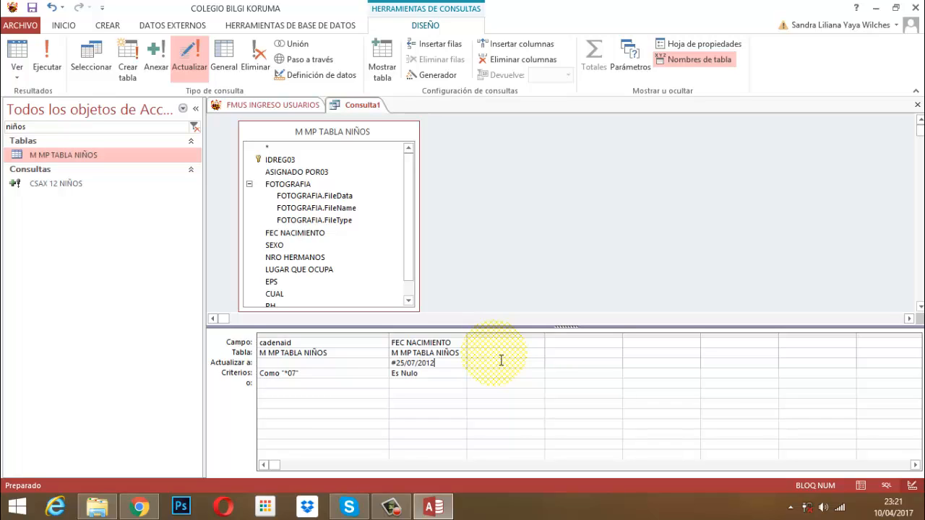
type("#")
left_click(47, 66)
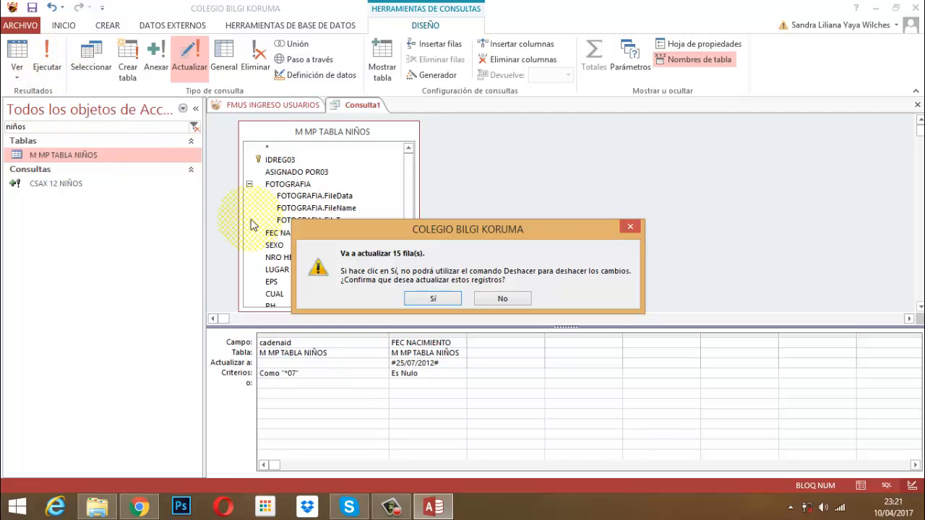
left_click(434, 299)
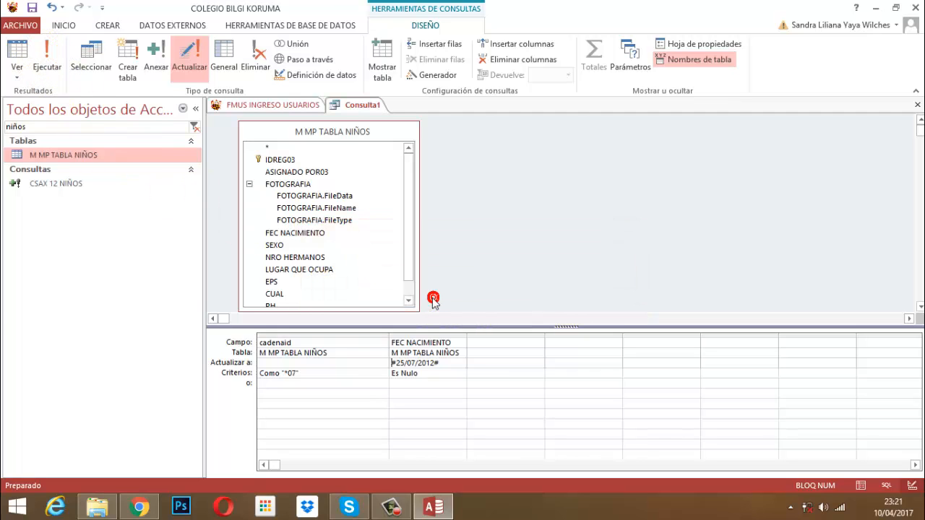
Step: Change the cadenaid criterion to Como "*05" and run the update query again, accepting the changes
left_click(315, 377)
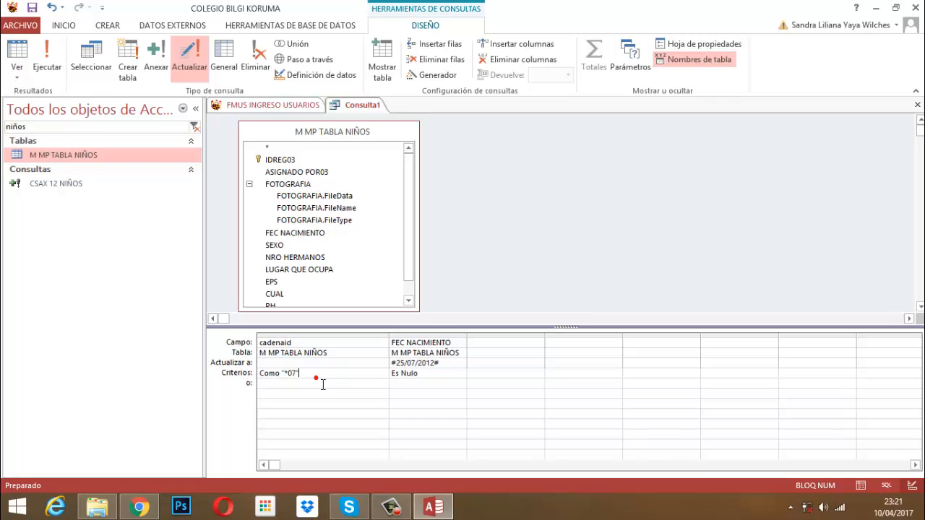
key("BackSpace")
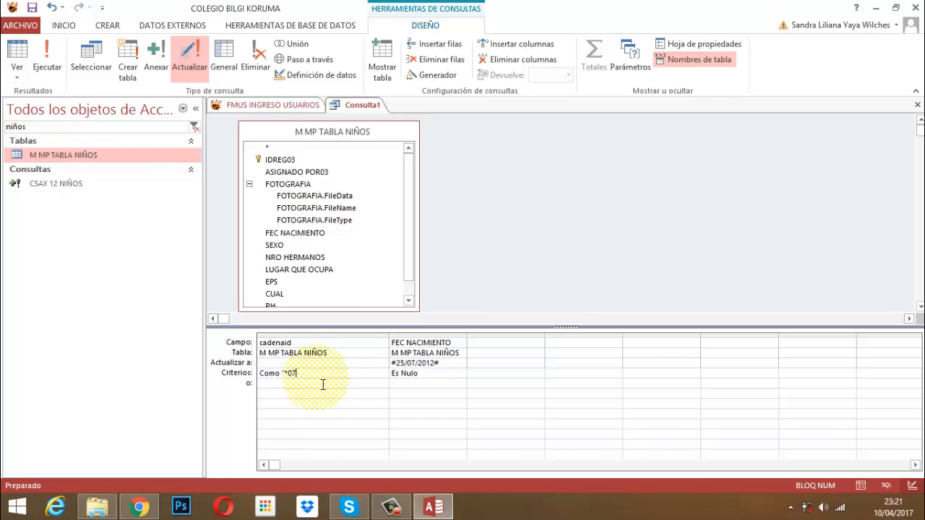
key("BackSpace")
type("5\"")
left_click(51, 65)
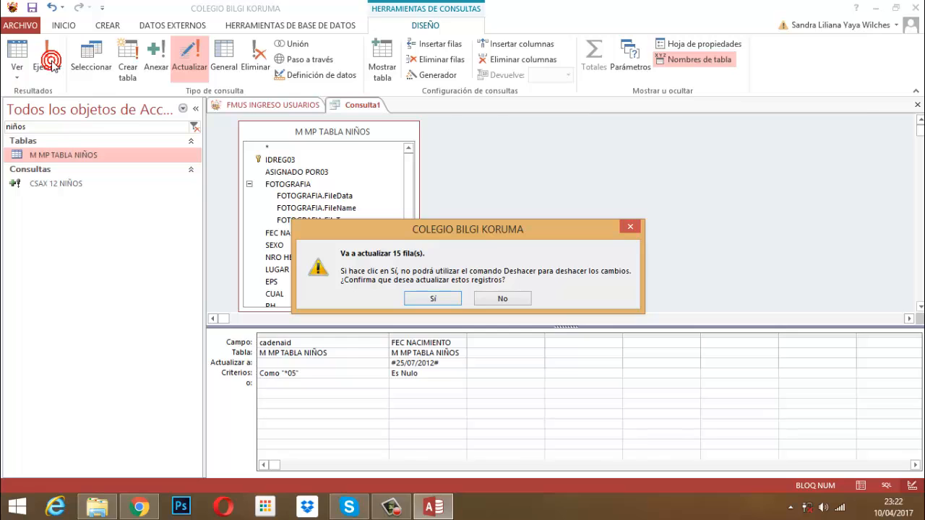
left_click(427, 299)
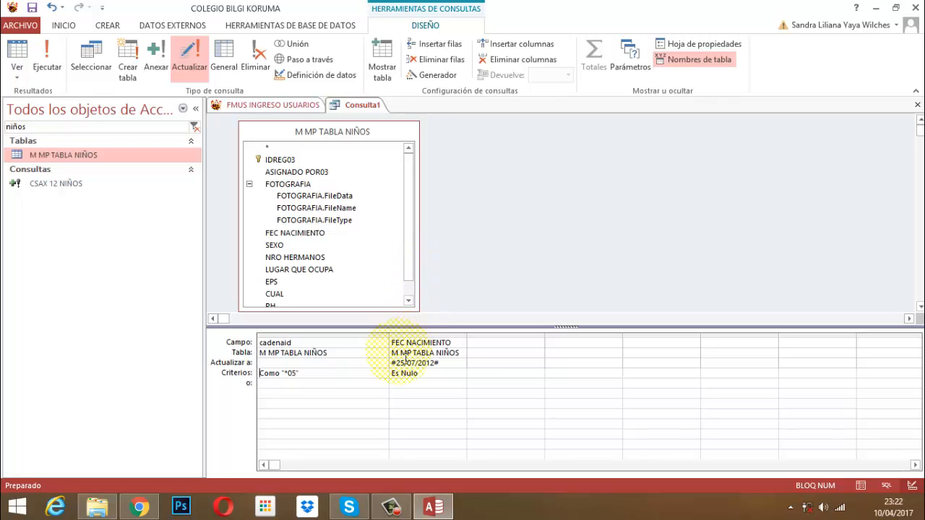
Step: Clear FEC NACIMIENTO's update value and Es Nulo criterion, and run the query as a select query filtered by Como "*05"
double_click(443, 363)
key("Delete")
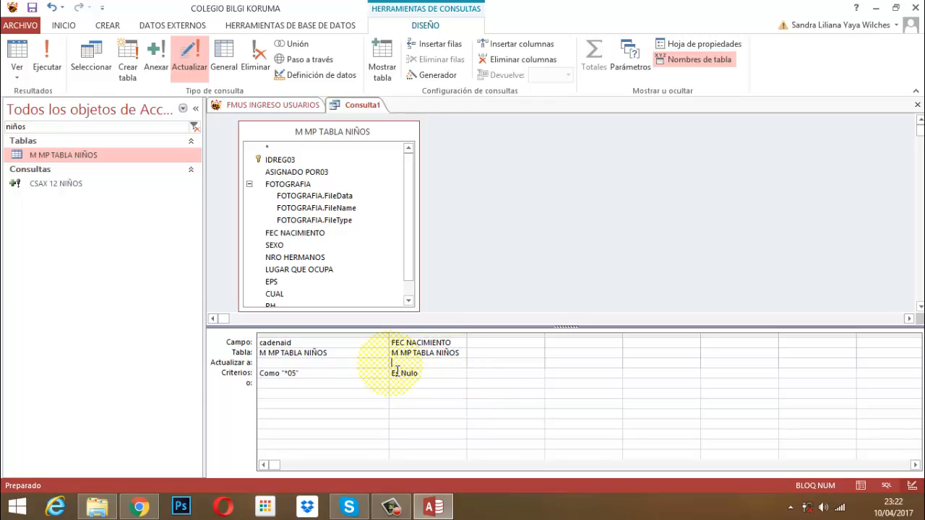
left_click_drag(424, 375, 391, 383)
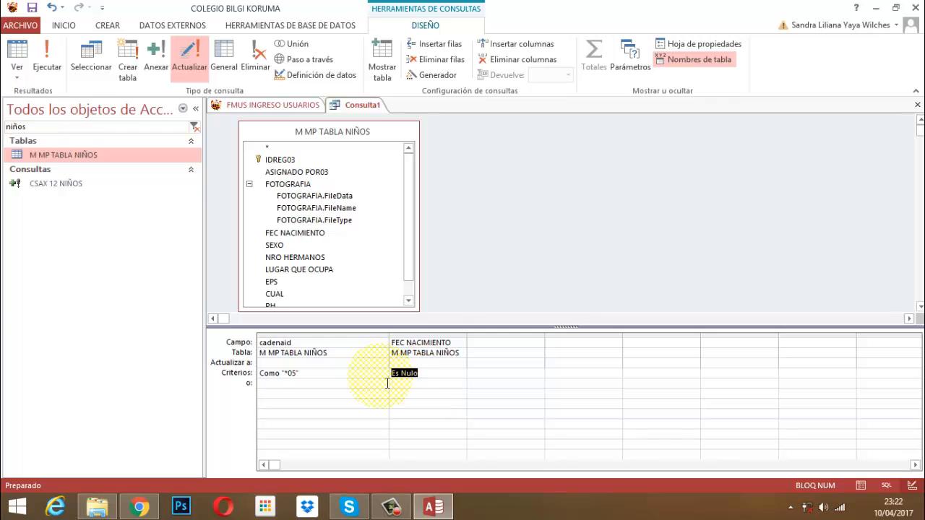
key("Delete")
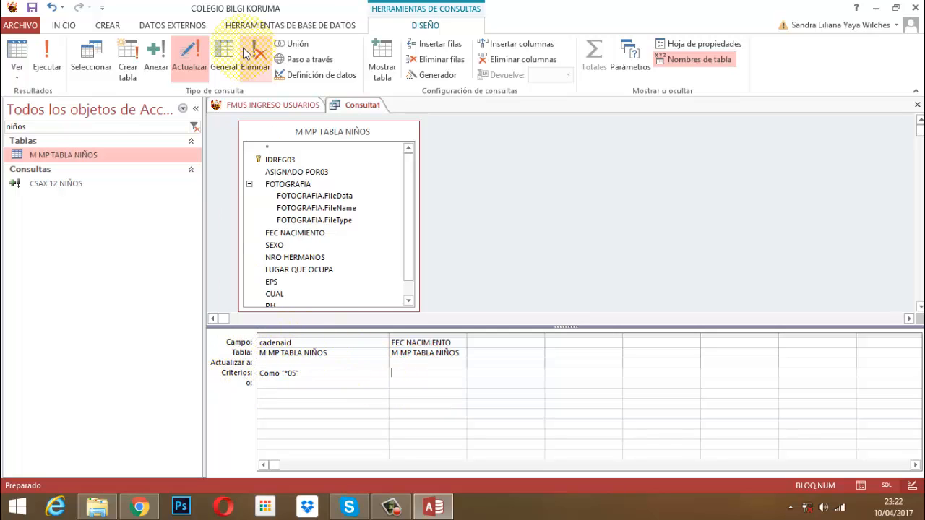
left_click(93, 67)
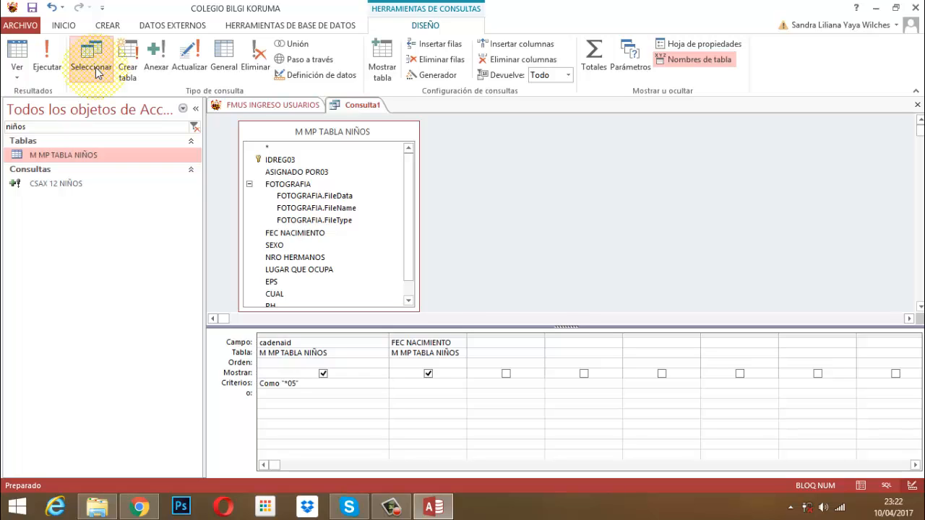
left_click(45, 64)
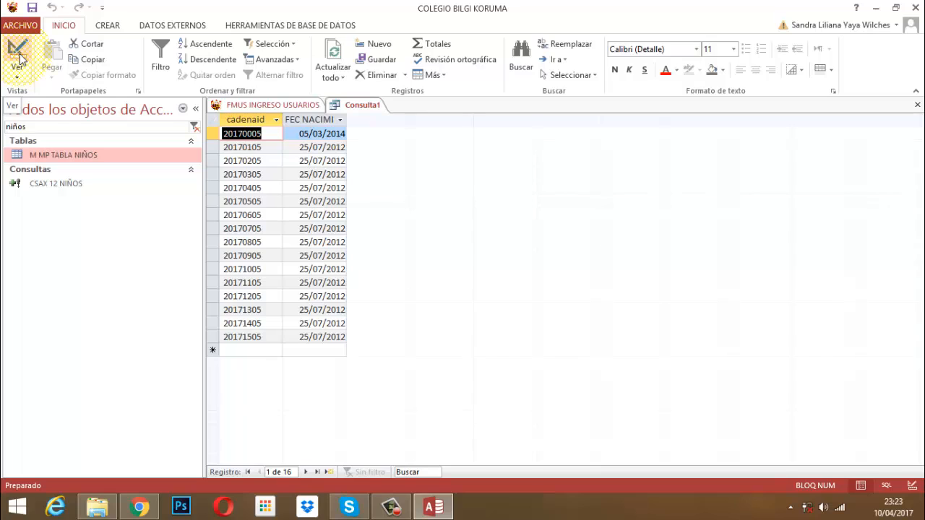
Step: Turn the query back into an update query, with Es Nulo as FEC NACIMIENTO's criterion and the new birth date between # signs as its update value
left_click(20, 58)
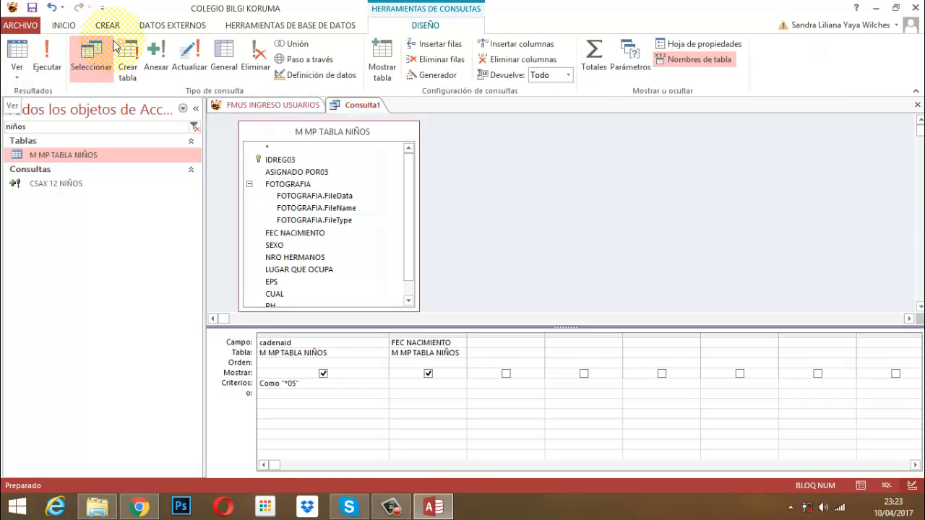
left_click(193, 62)
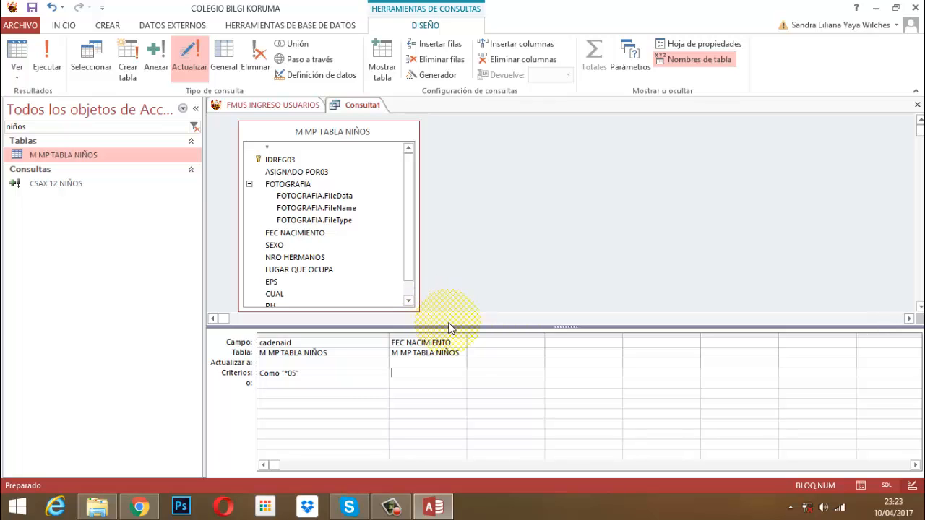
type("Es Nulo")
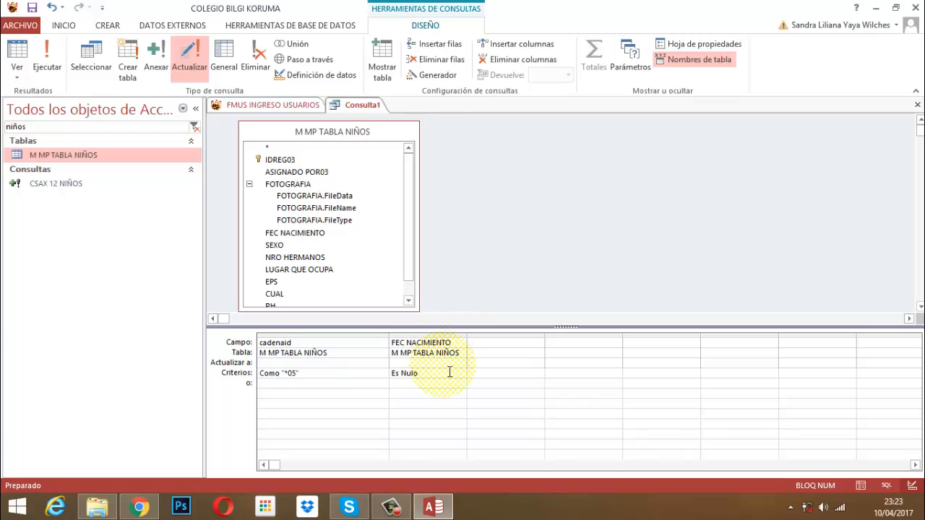
left_click(429, 362)
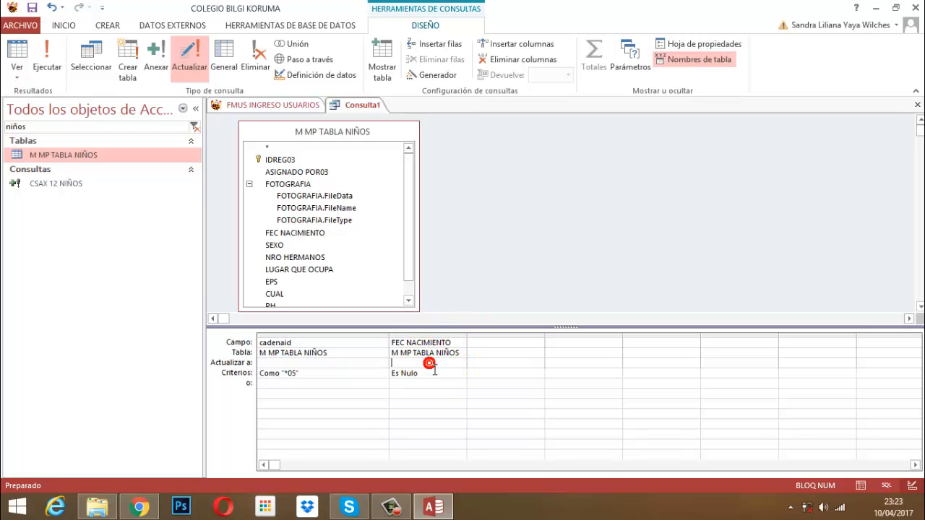
type("#")
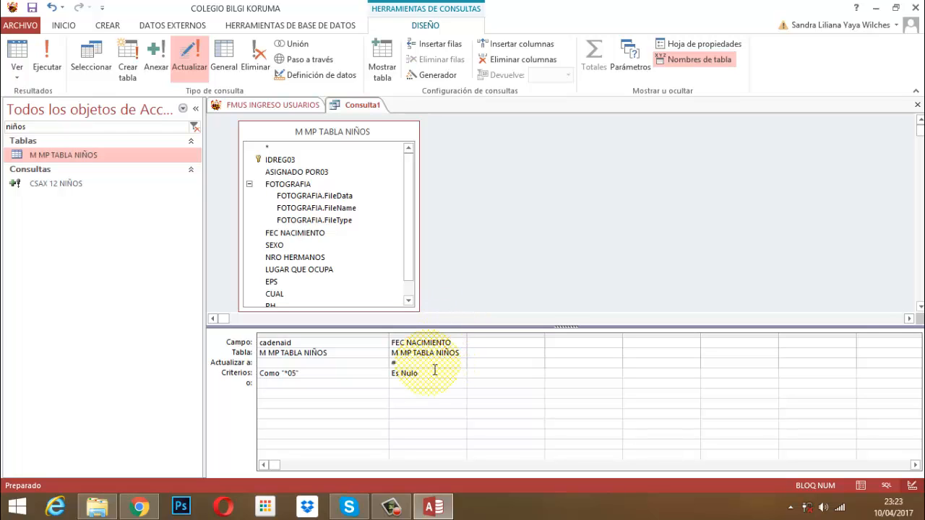
type("25/08/2012#")
Step: Change the cadenaid criterion to Como "*03" and run the update query, accepting the changes
left_click(336, 378)
key("BackSpace")
key("BackSpace")
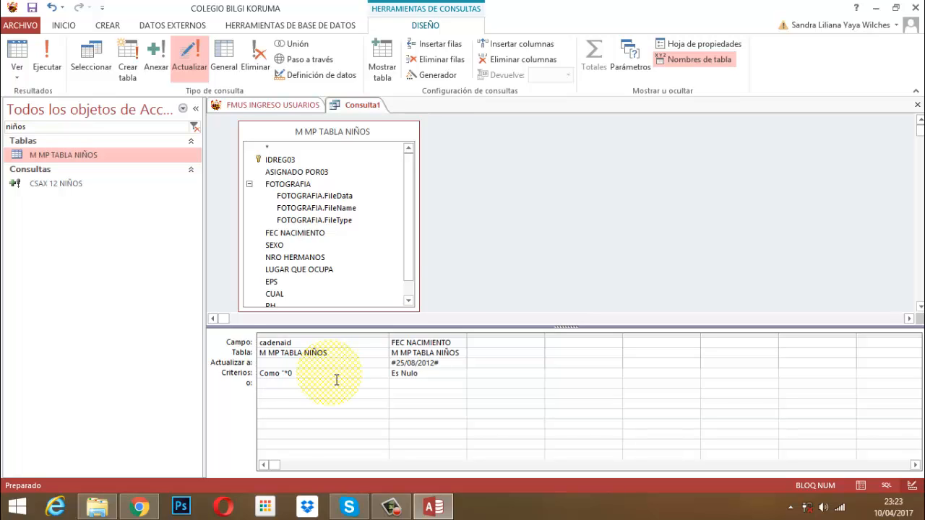
type("3\"")
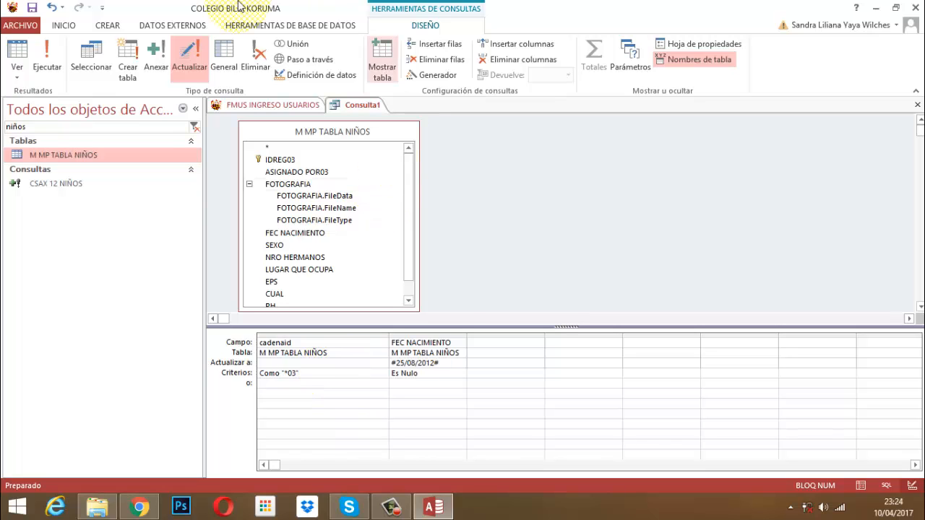
left_click(44, 65)
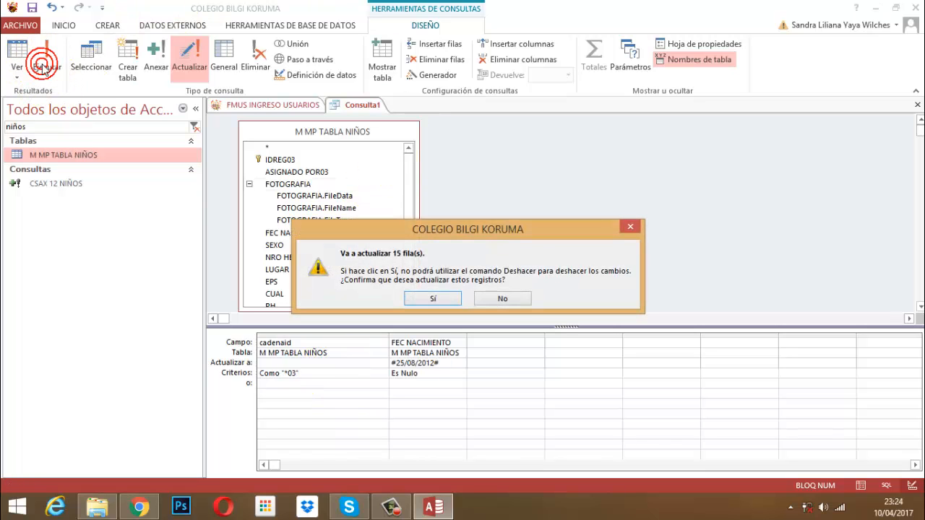
left_click(436, 297)
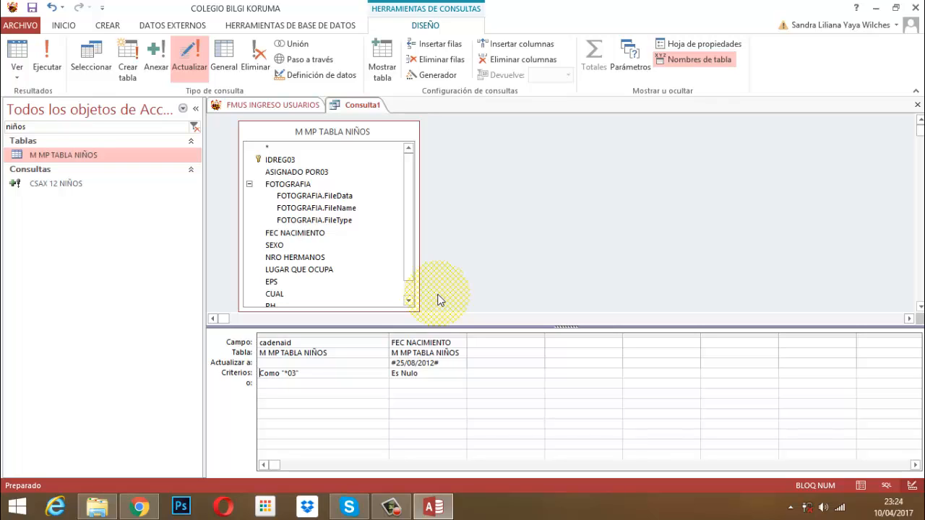
Step: Change the cadenaid criterion to Como "*22"
left_click(307, 375)
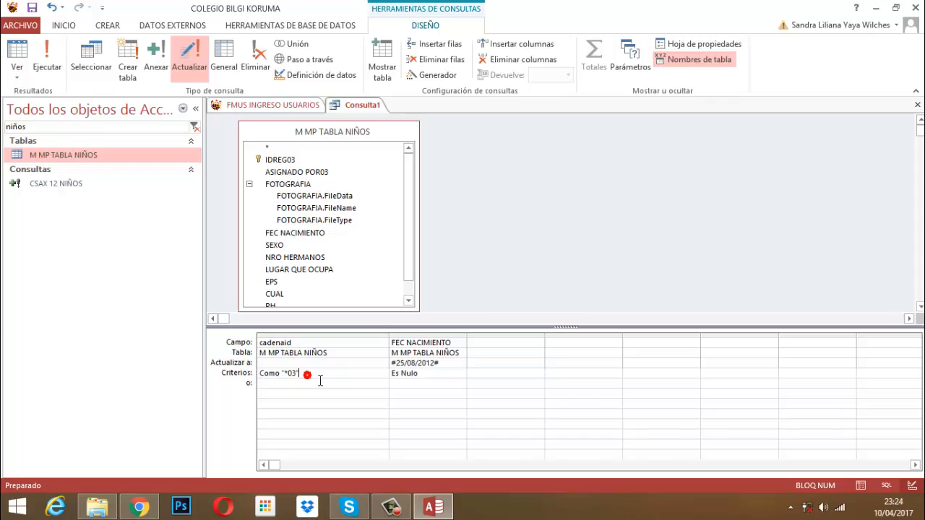
key("BackSpace")
key("BackSpace")
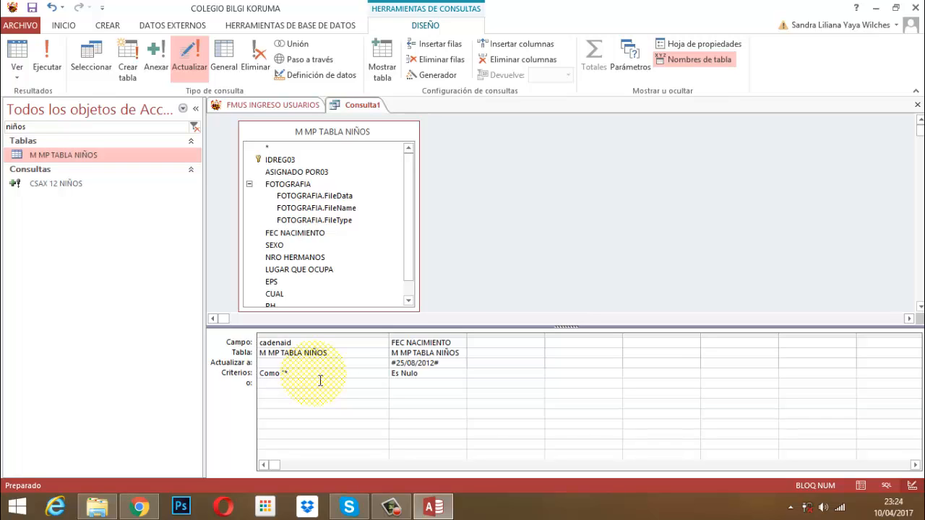
type("22\"")
Step: Make FEC NACIMIENTO's update date one year earlier, keeping the enclosing # signs, and run the update query, accepting the changes
left_click(453, 363)
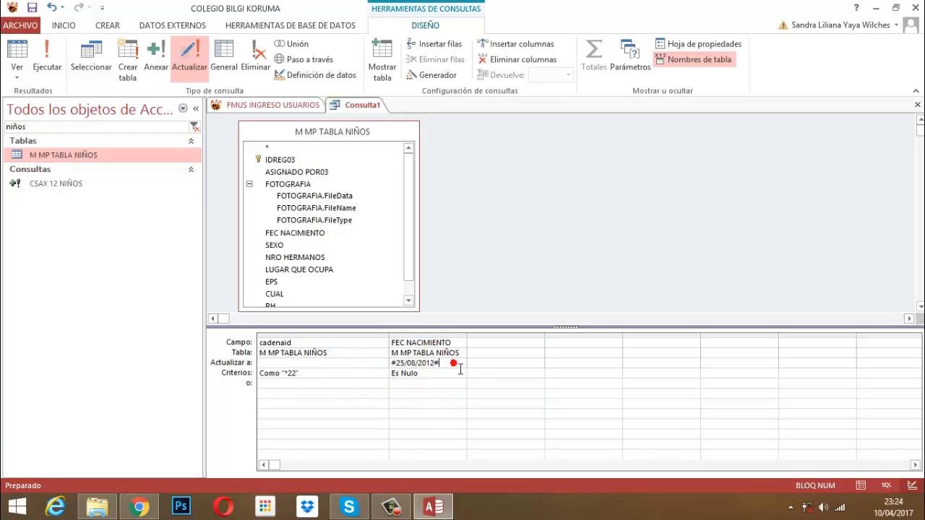
key("BackSpace")
key("BackSpace")
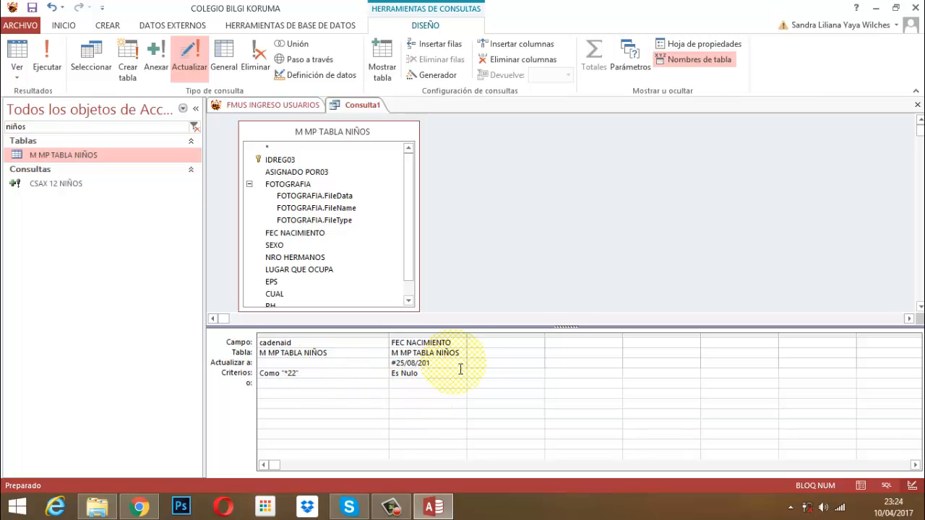
type("1")
type("#")
type("#")
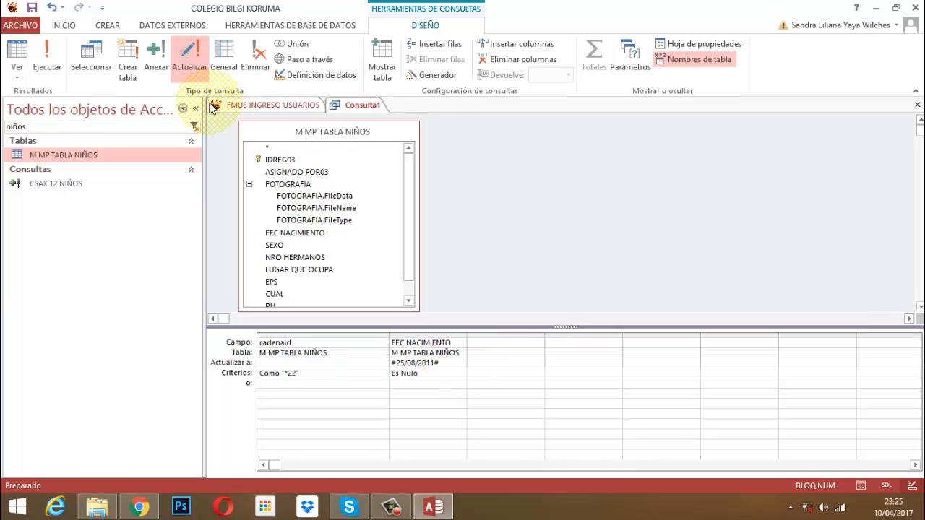
left_click(49, 64)
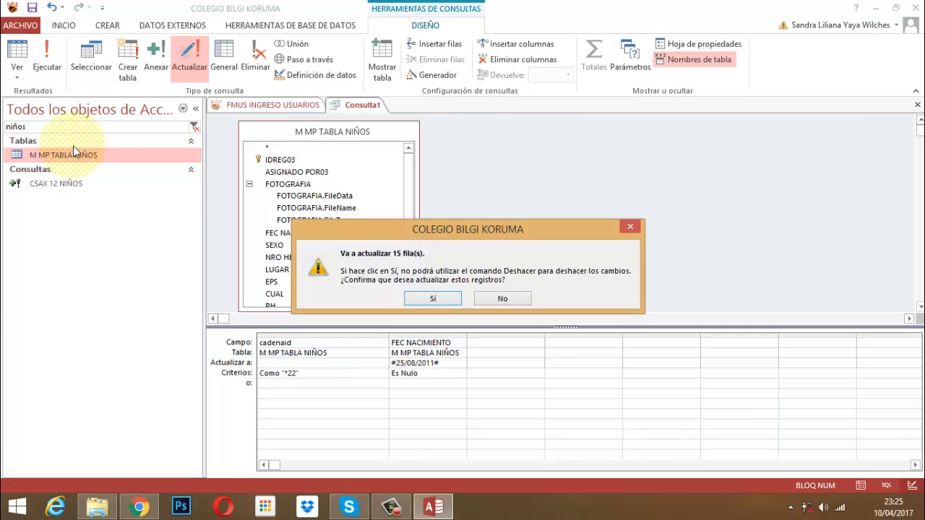
left_click(419, 301)
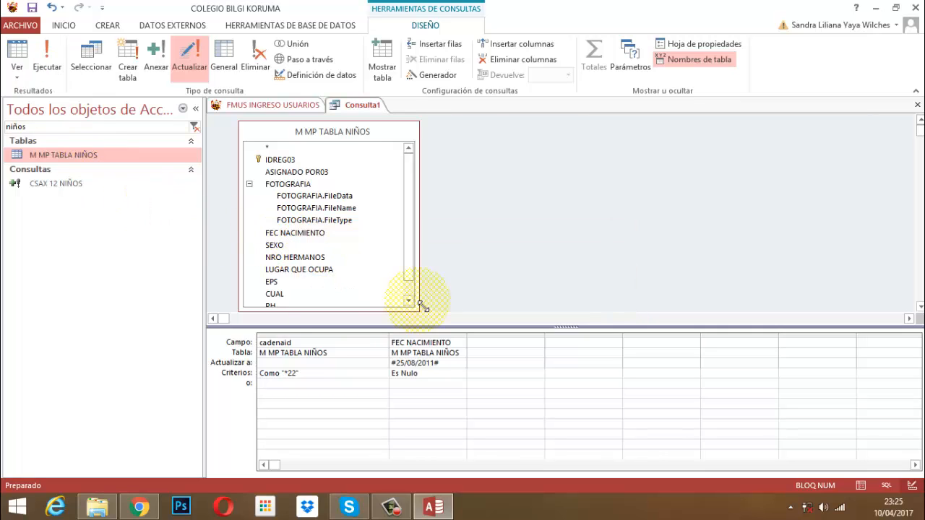
Step: Make FEC NACIMIENTO's update date one month later, keeping the same day, year and enclosing # signs
left_click(446, 362)
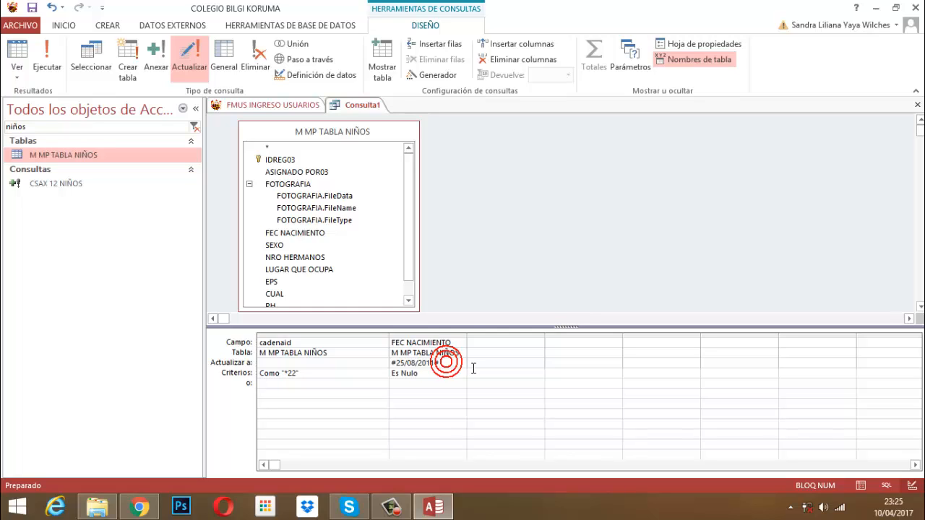
key("BackSpace")
key("BackSpace")
key("BackSpace")
key("BackSpace")
key("BackSpace")
key("BackSpace")
key("BackSpace")
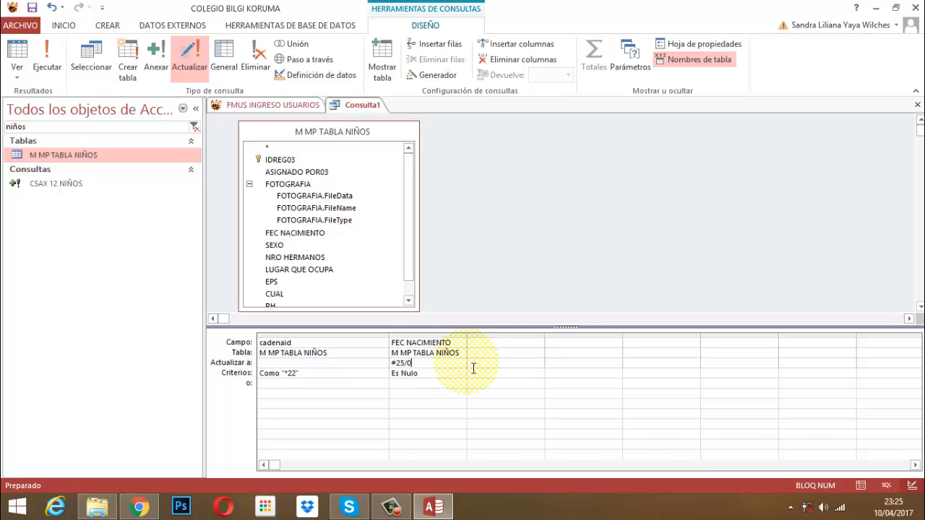
type("9/2011#")
Step: Change the cadenaid criterion to Como "*27" and run the update query, accepting the changes
left_click(306, 373)
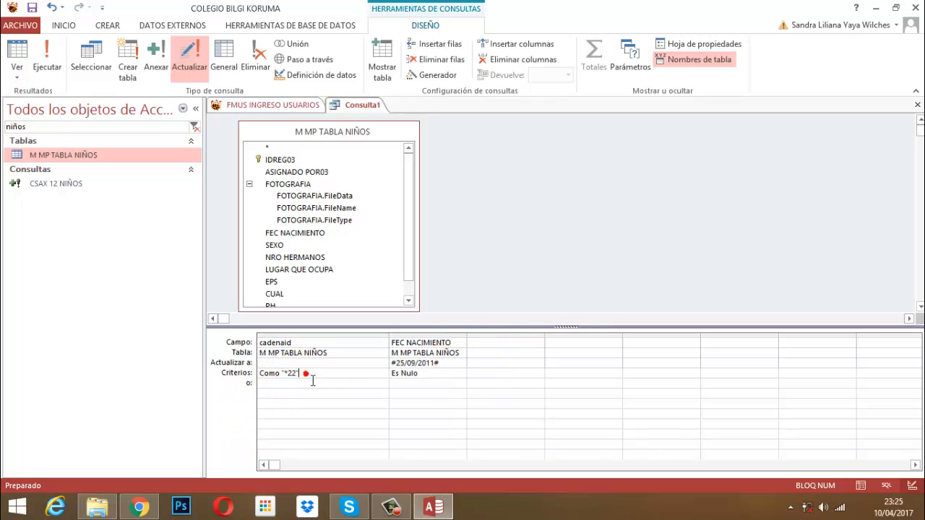
key("BackSpace")
type("7")
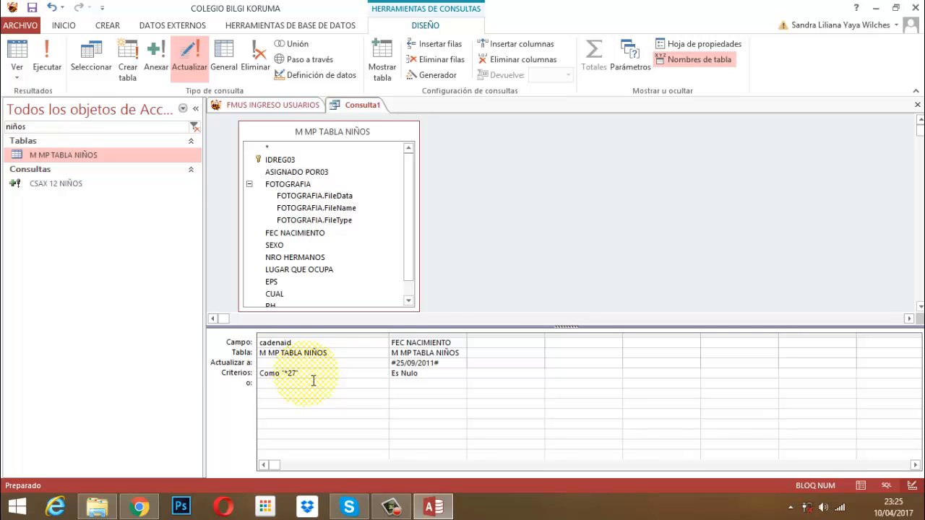
left_click(54, 62)
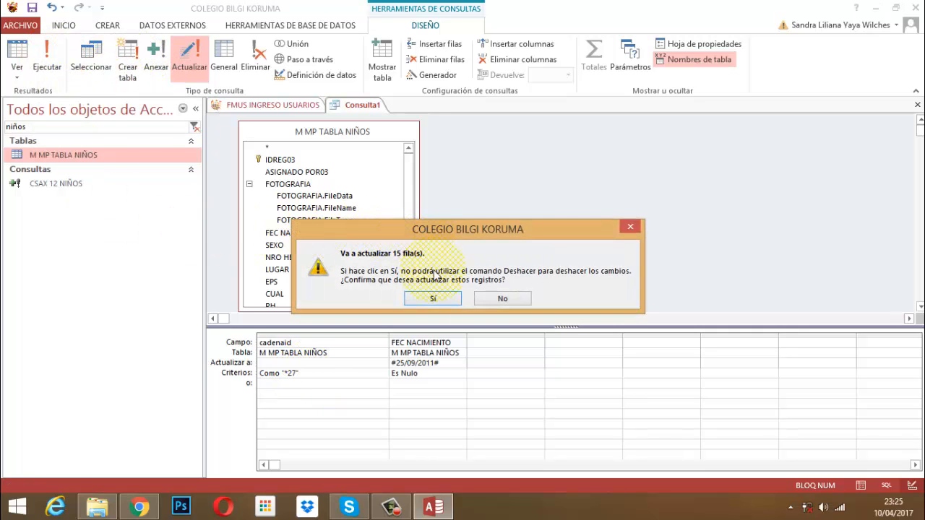
left_click(438, 297)
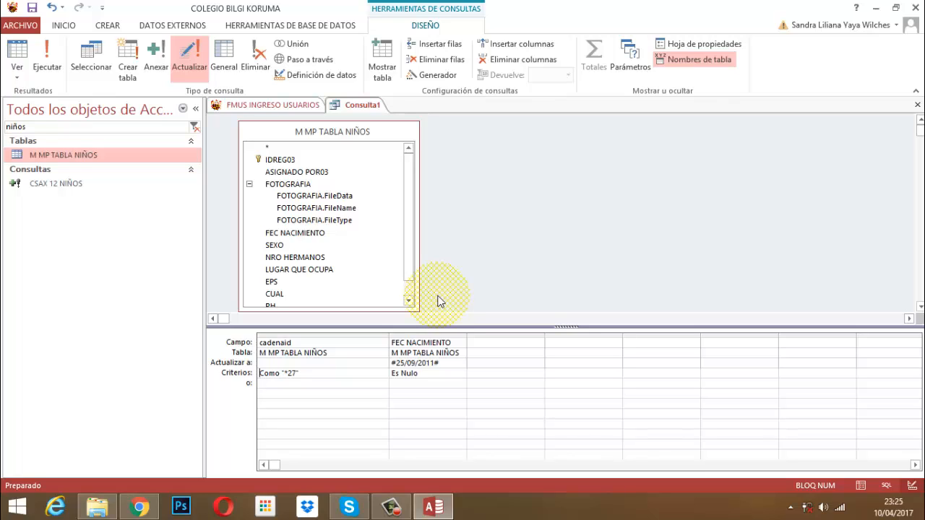
Step: Make FEC NACIMIENTO's update date three months later, keeping the same day, year and enclosing # signs
left_click(450, 361)
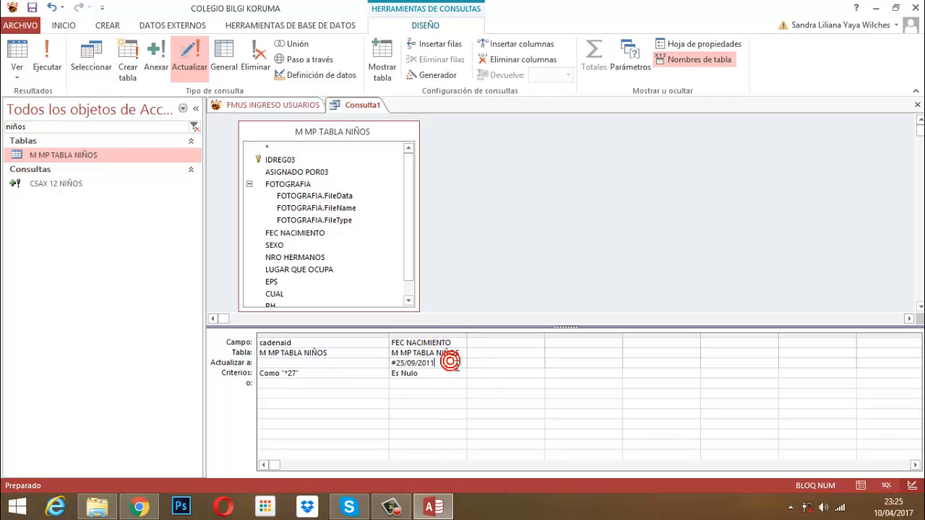
key("BackSpace")
key("BackSpace")
key("BackSpace")
key("BackSpace")
key("BackSpace")
key("BackSpace")
key("BackSpace")
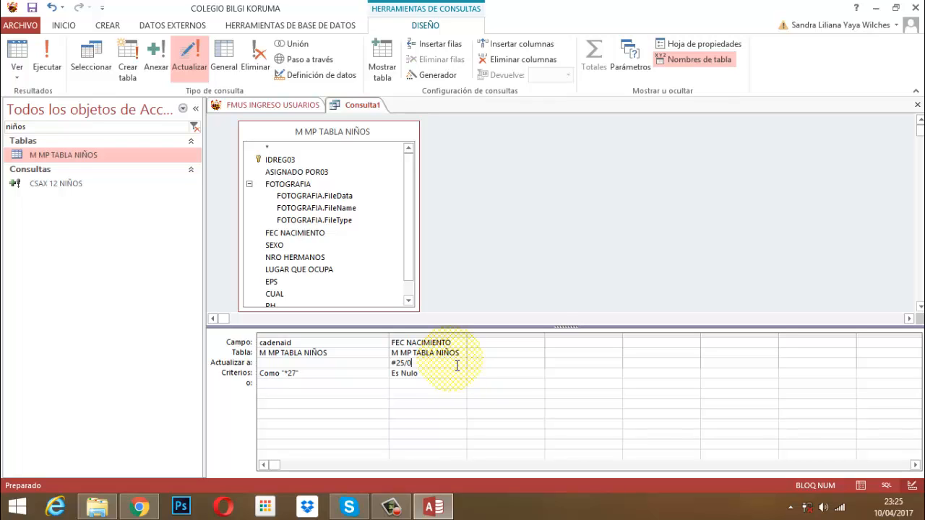
key("BackSpace")
type("12/2011#")
Step: Change the cadenaid criterion to Como "*33" and run the update query, accepting the changes
left_click(299, 373)
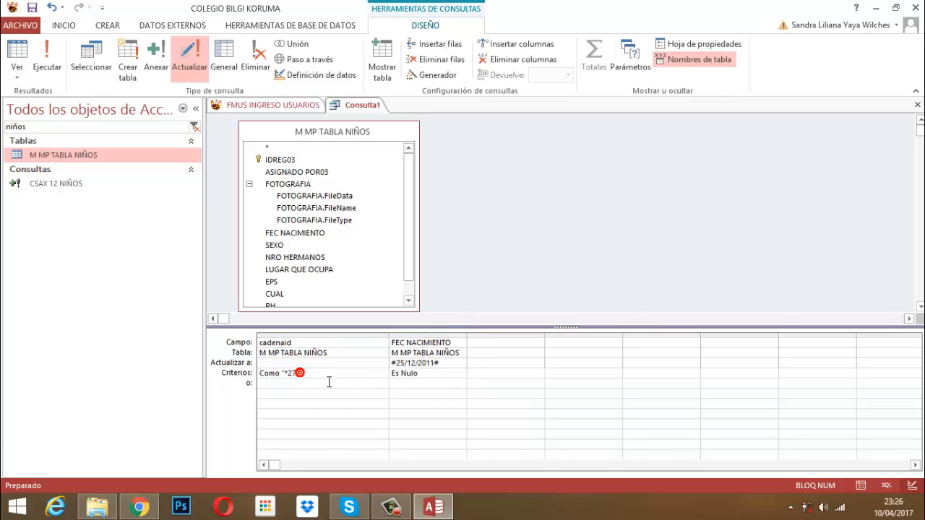
key("BackSpace")
key("BackSpace")
type("33\"")
left_click(46, 58)
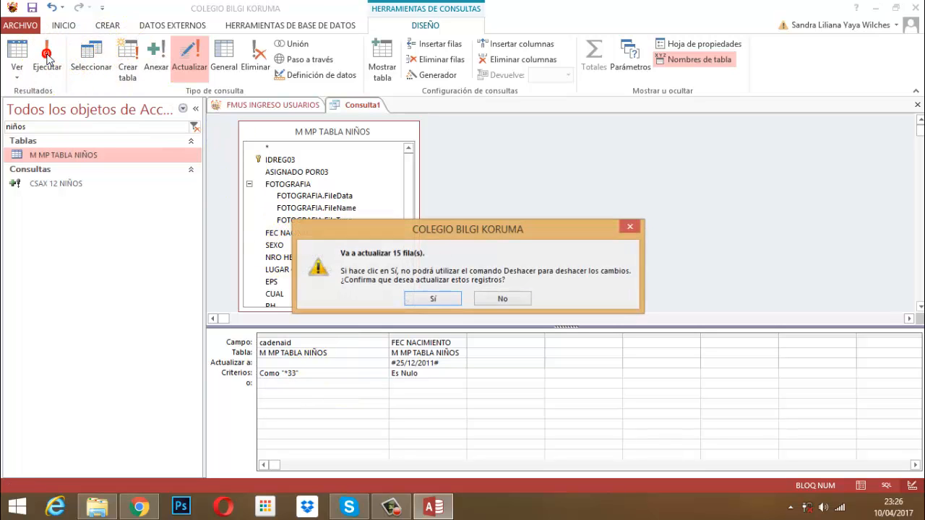
left_click(442, 299)
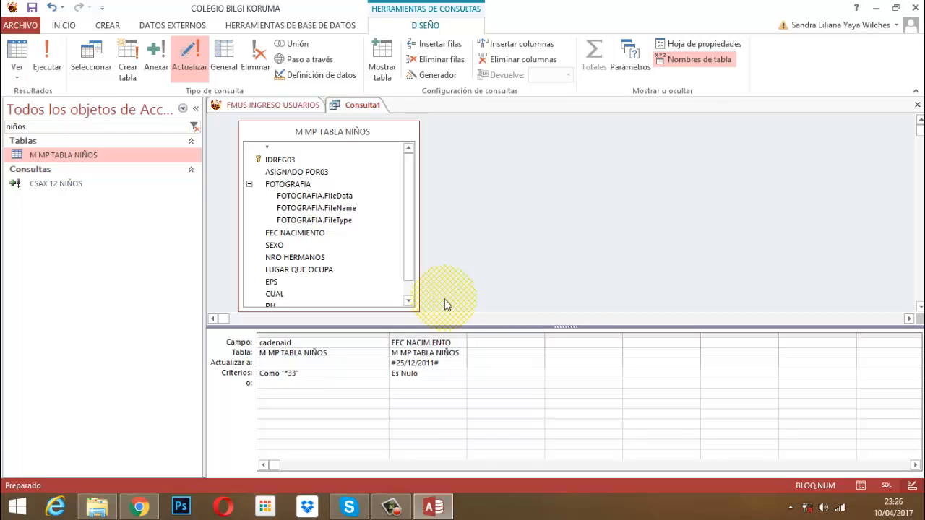
Step: Make FEC NACIMIENTO's update date one year earlier, keeping the same day, month and enclosing # signs
left_click(448, 363)
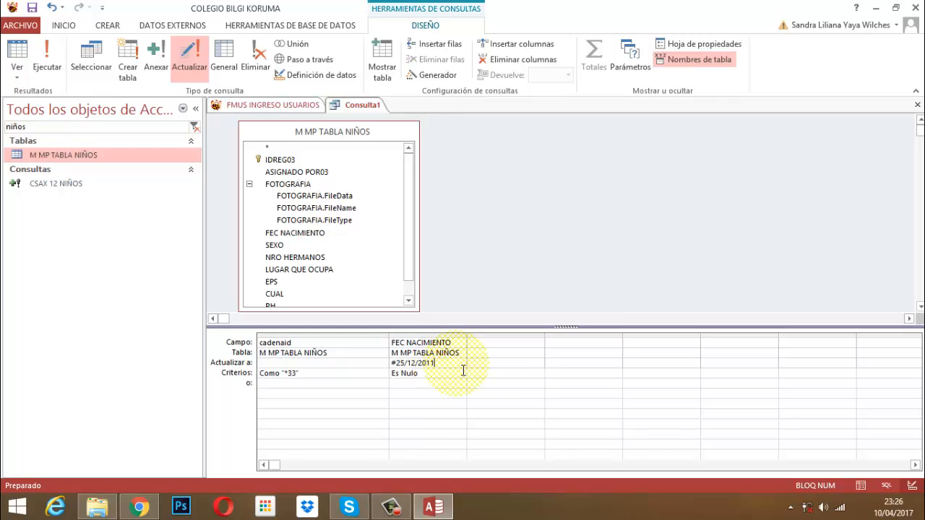
key("BackSpace")
key("BackSpace")
type("0#")
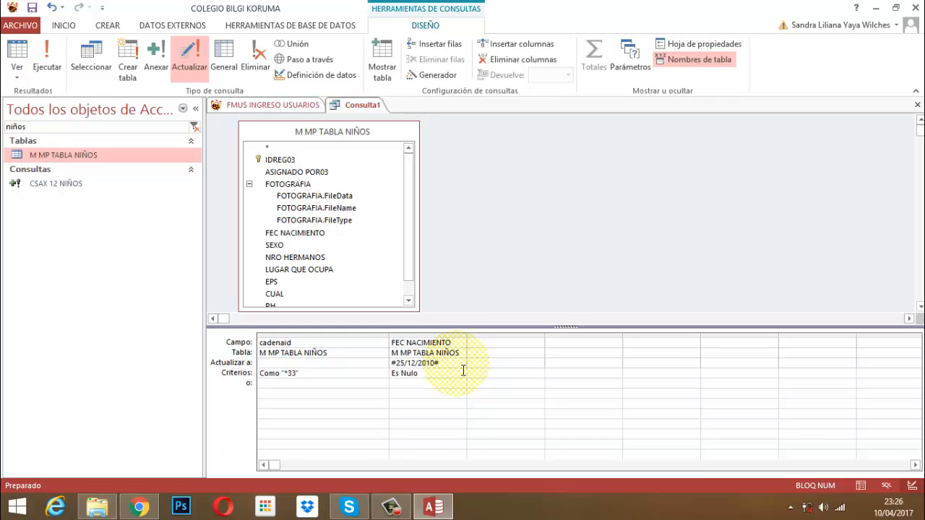
Step: Change the cadenaid criterion to Como "*39" and run the update query, accepting the changes
left_click(318, 377)
key("BackSpace")
key("BackSpace")
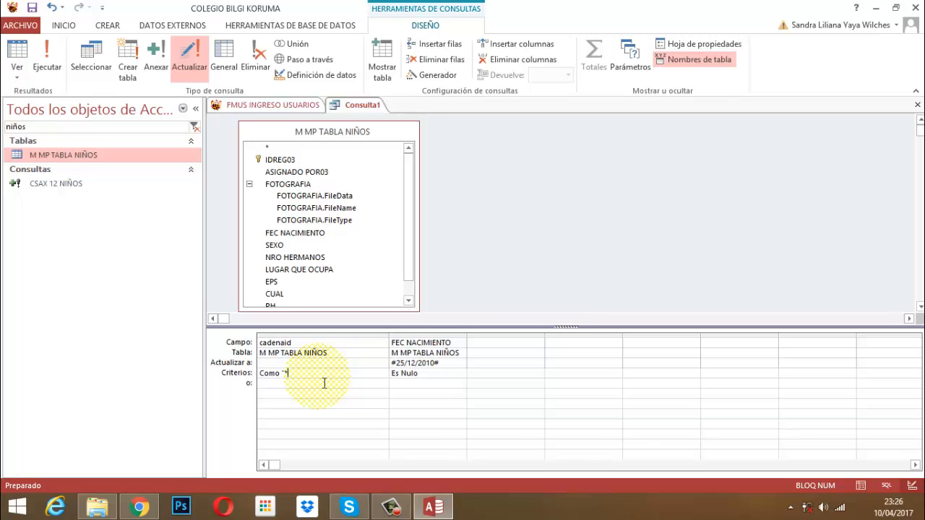
type("39\"")
left_click(50, 59)
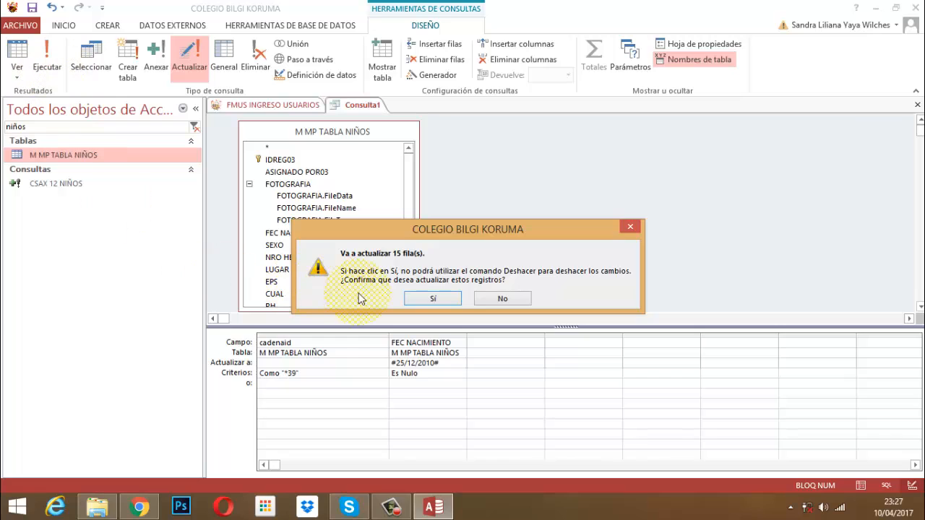
left_click(426, 299)
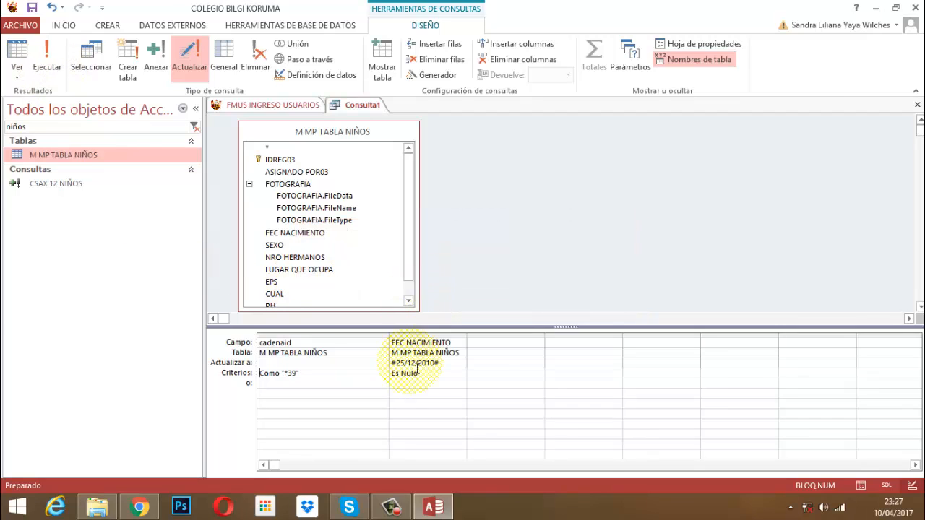
Step: Change the cadenaid criterion of the update query to Como "*51*"
left_click(324, 378)
left_click(319, 374)
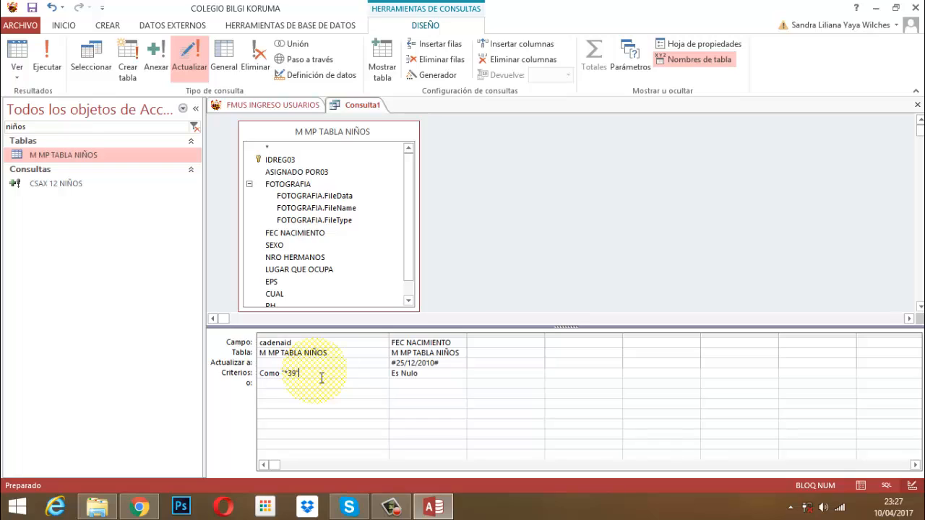
key("BackSpace")
key("BackSpace")
key("BackSpace")
type("5")
type("1")
type("\"")
Step: Make FEC NACIMIENTO's update date eleven months earlier, keeping the same day and year, and run the update query, accepting the changes
left_click(413, 363)
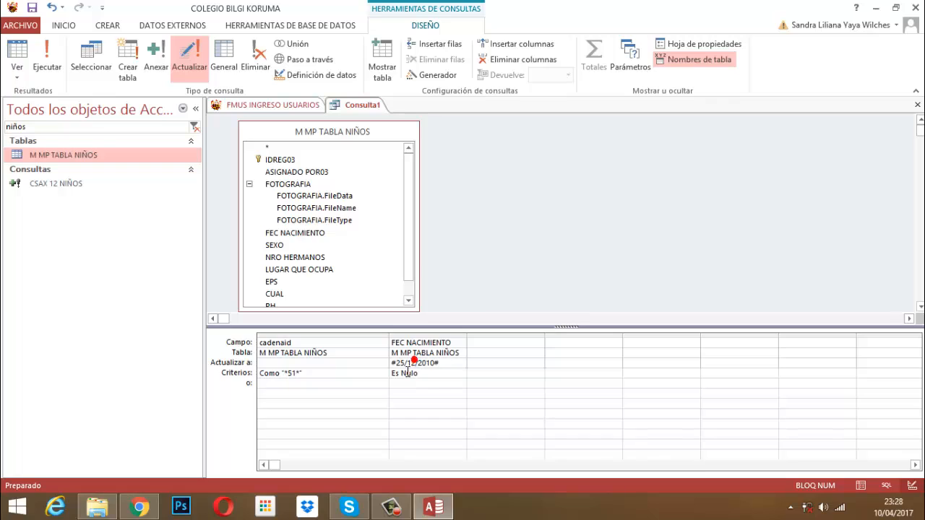
left_click(423, 371)
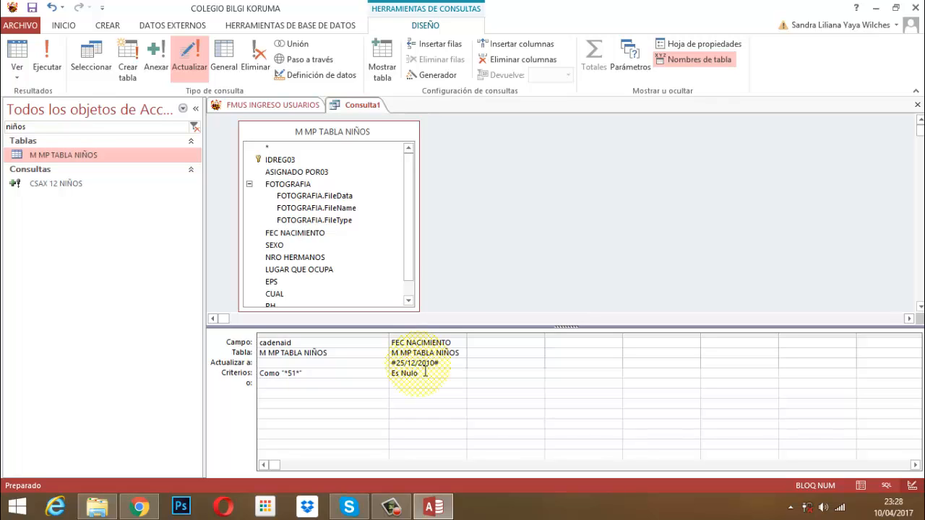
key("BackSpace")
key("BackSpace")
type("01")
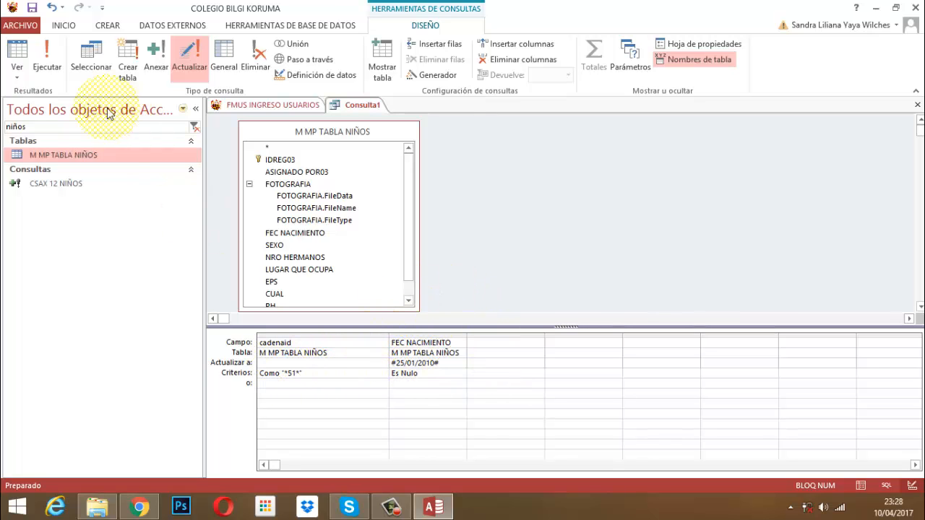
left_click(45, 52)
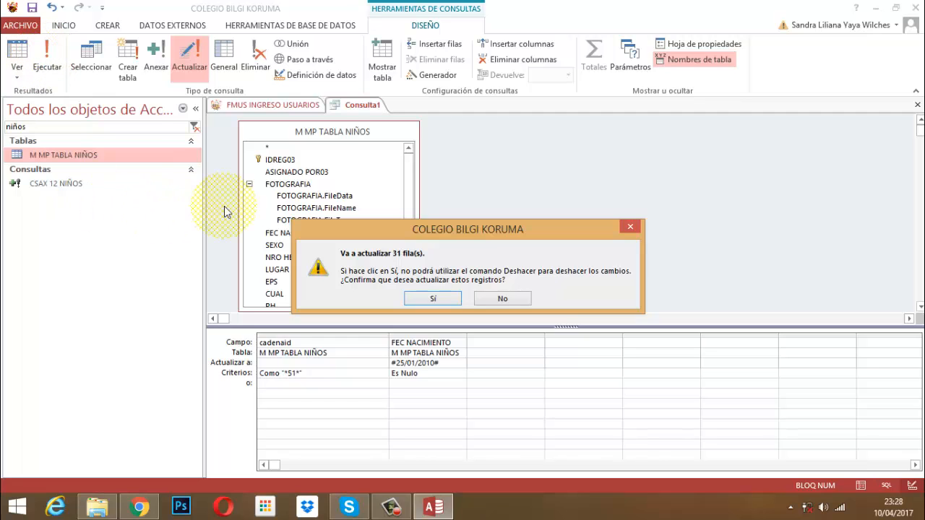
left_click(436, 299)
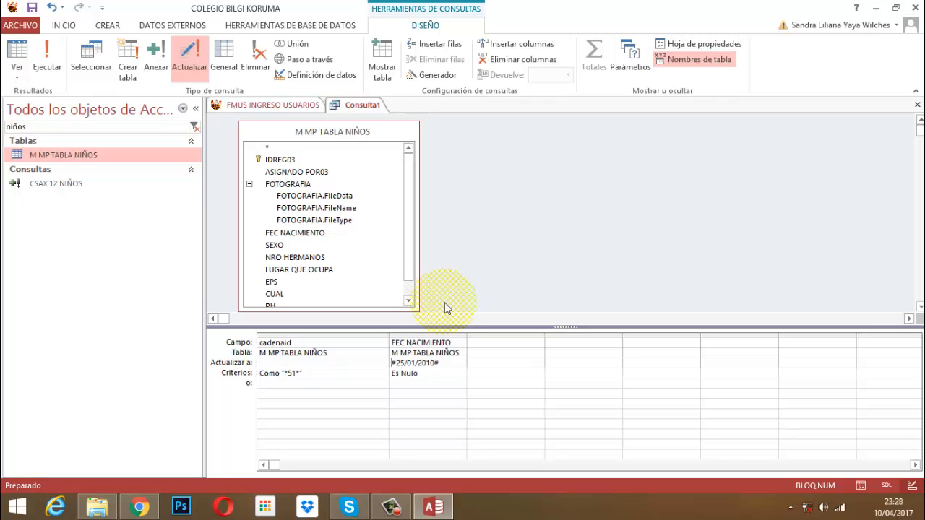
Step: Run the query as a select query with the cadenaid criterion cleared, keeping Es Nulo under FEC NACIMIENTO
left_click(88, 75)
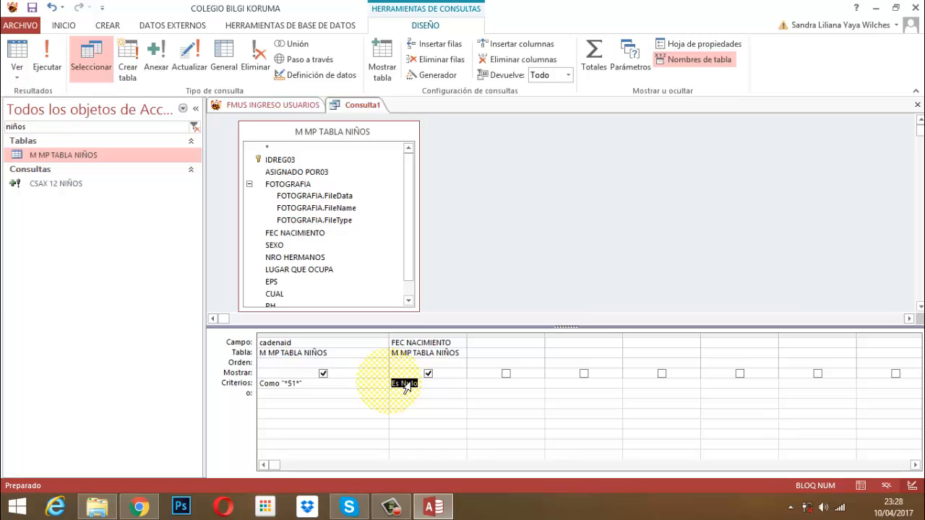
left_click(315, 385)
left_click(246, 391)
key("Delete")
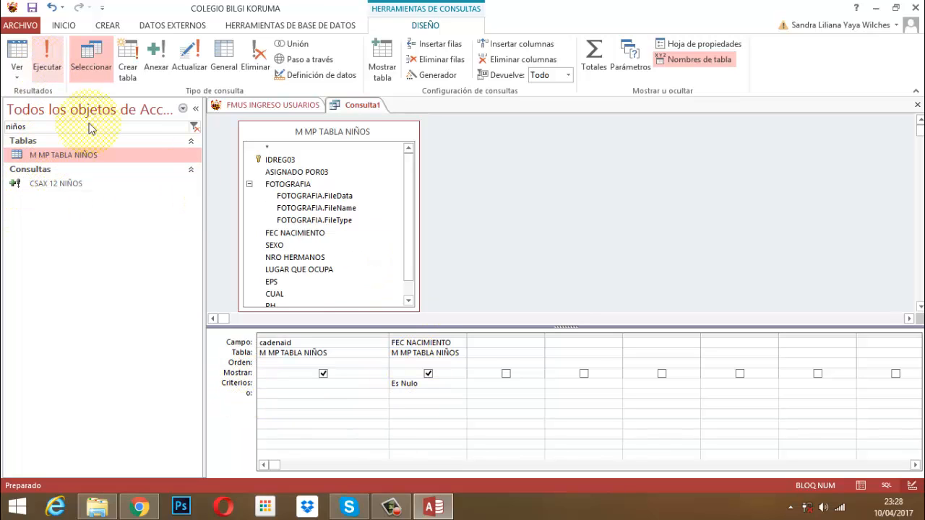
left_click(39, 55)
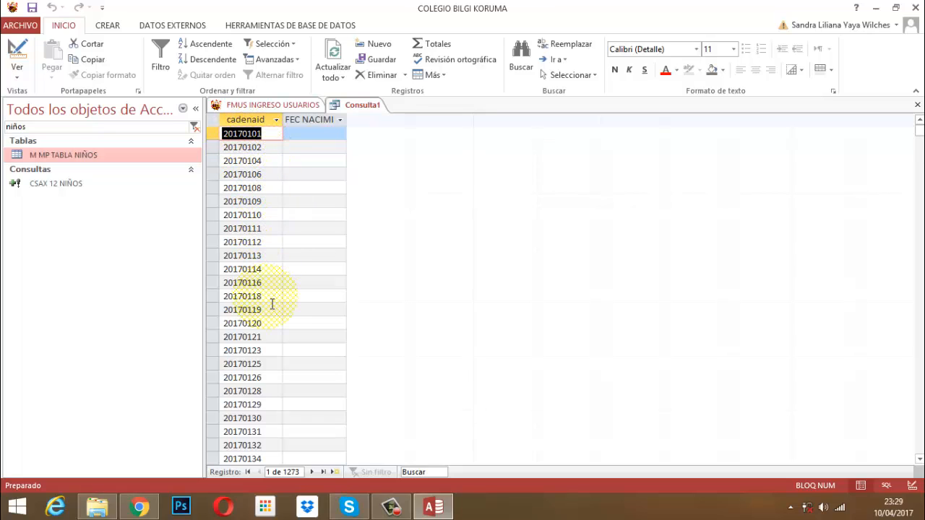
Step: Return to the query design, set the cadenaid criterion to Como "*01*" and run the select query
left_click(10, 53)
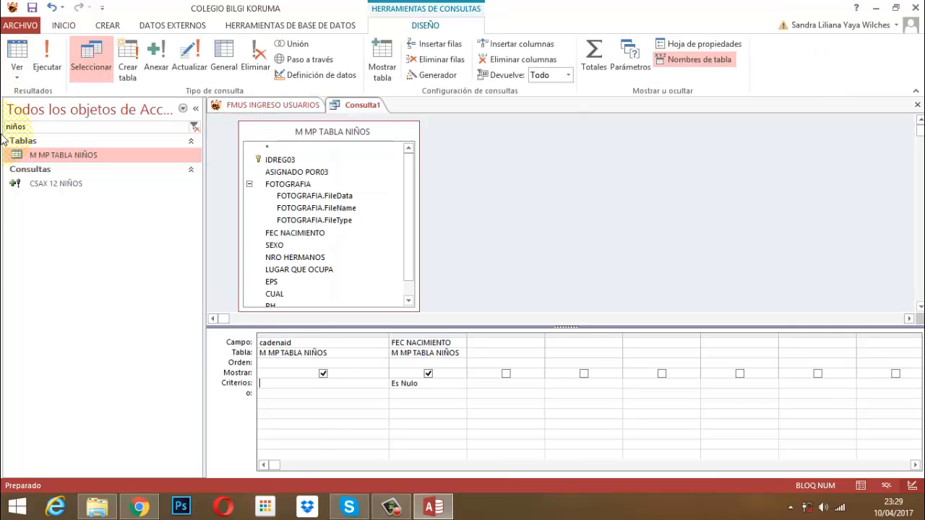
left_click(285, 383)
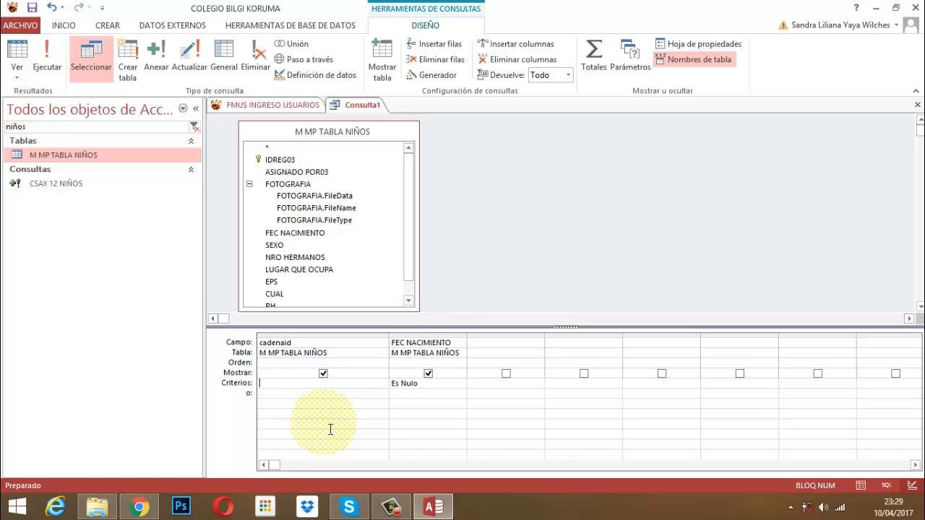
type("c")
key("Caps_Lock")
key("BackSpace")
type("C")
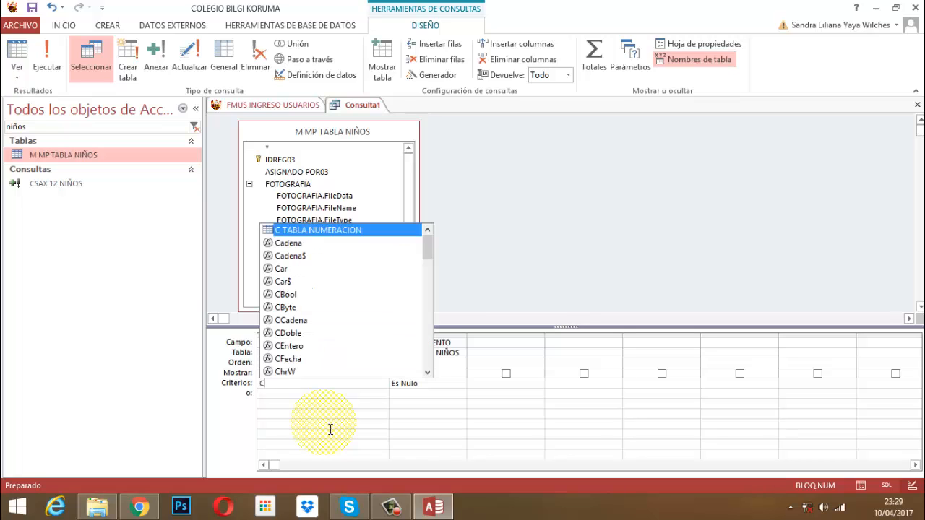
key("Caps_Lock")
type("omo")
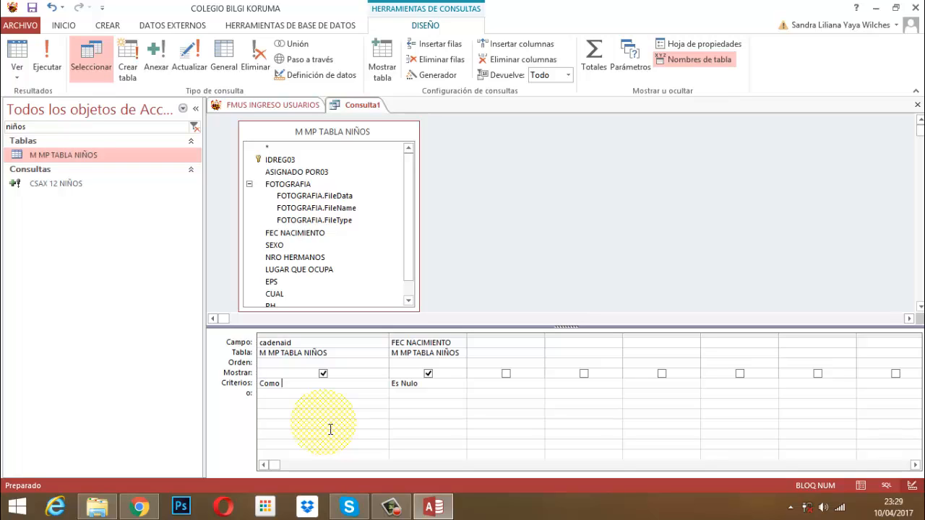
type(" \"*")
type("0")
type("1*")
type("\"*01*")
type("\"")
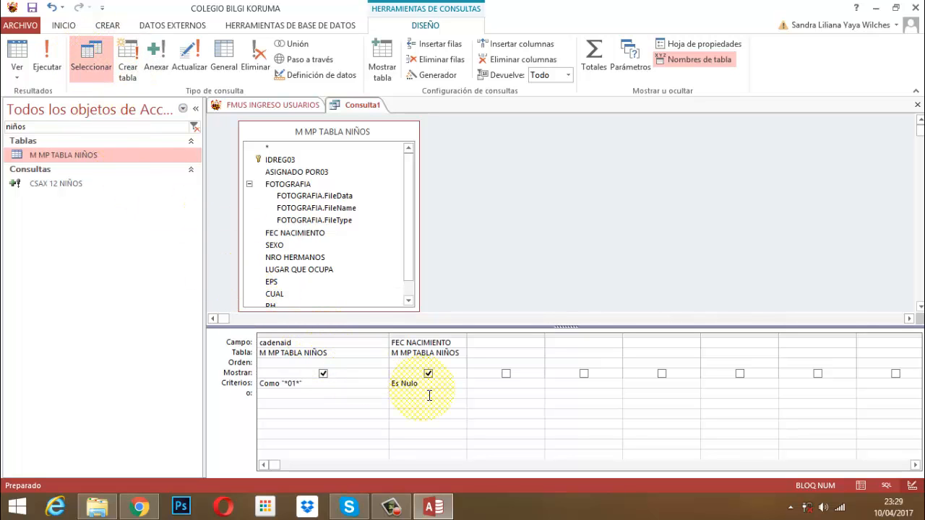
left_click(58, 61)
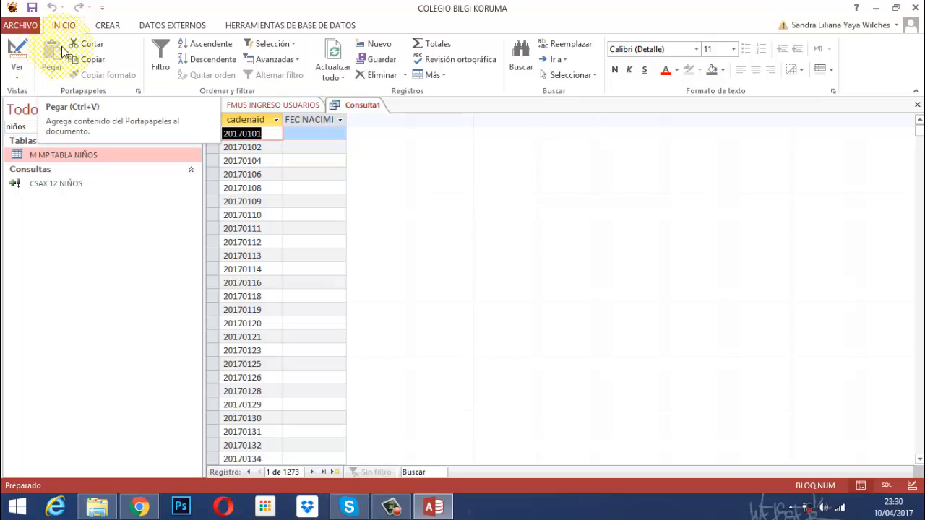
Step: Narrow the cadenaid criterion to Como "*011*" in the query design and run the select query
left_click(17, 58)
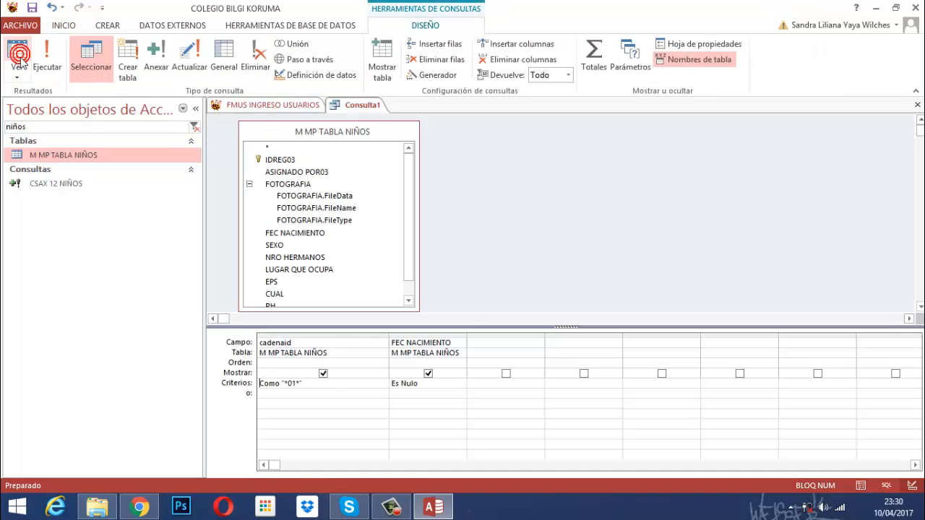
left_click(310, 384)
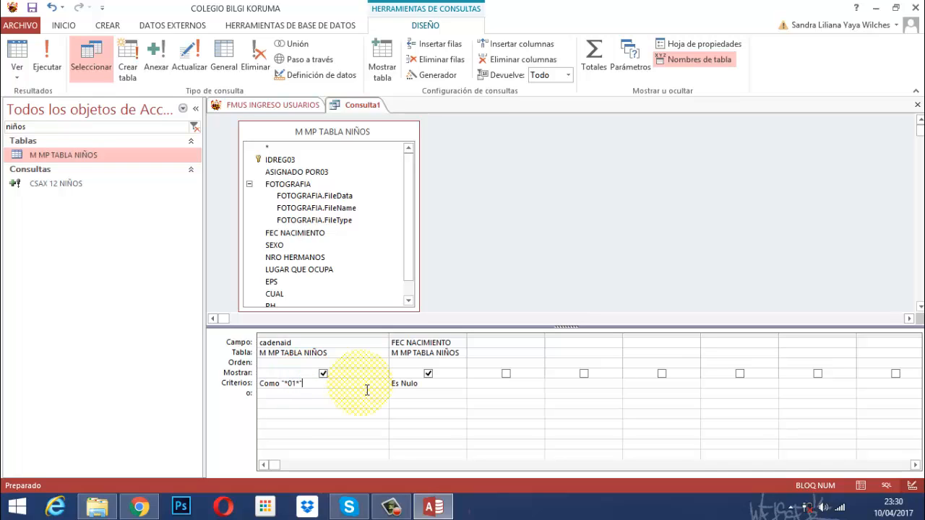
key("BackSpace")
key("BackSpace")
type("1*\"")
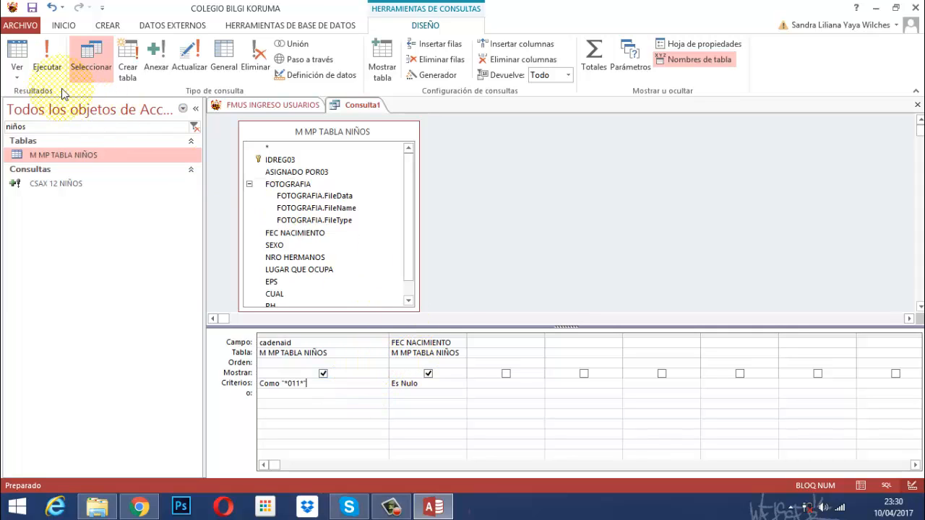
left_click(47, 62)
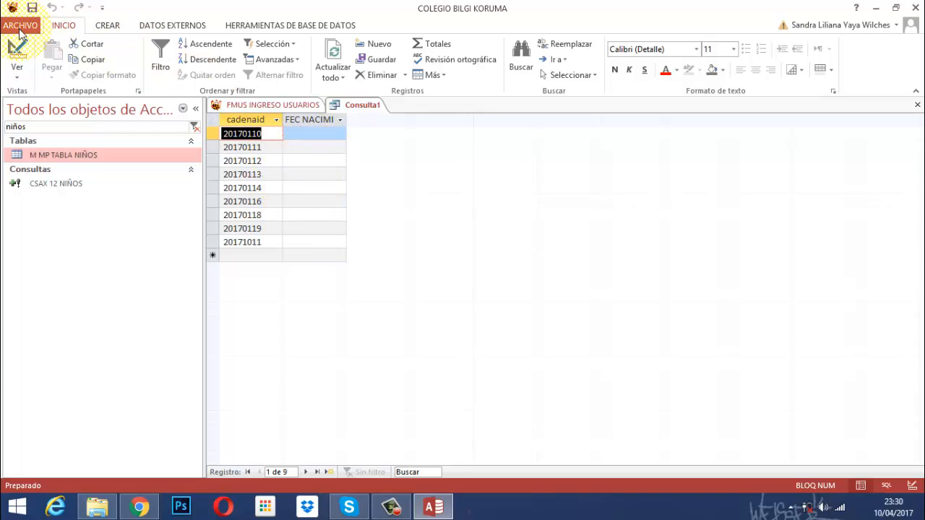
Step: Turn the query back into an update query and run it with FEC NACIMIENTO's update date seven days earlier, accepting the changes
left_click(20, 50)
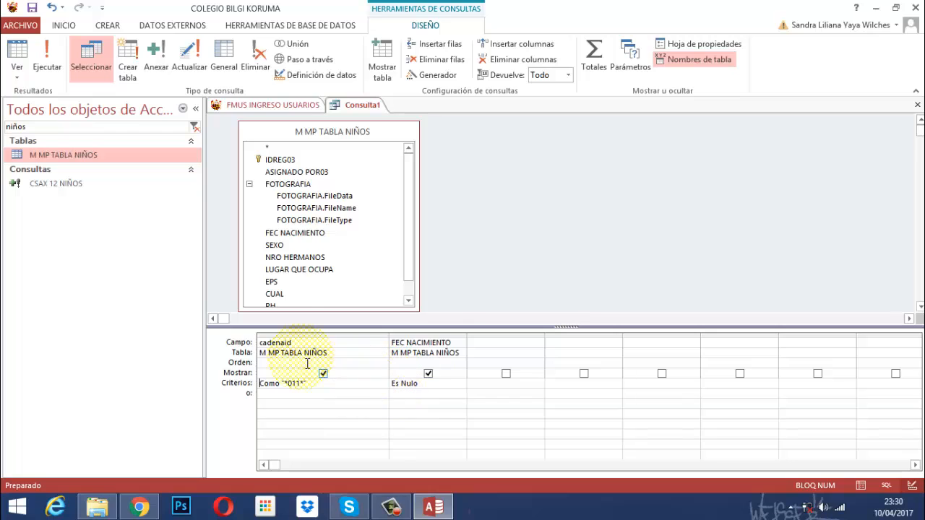
left_click(190, 65)
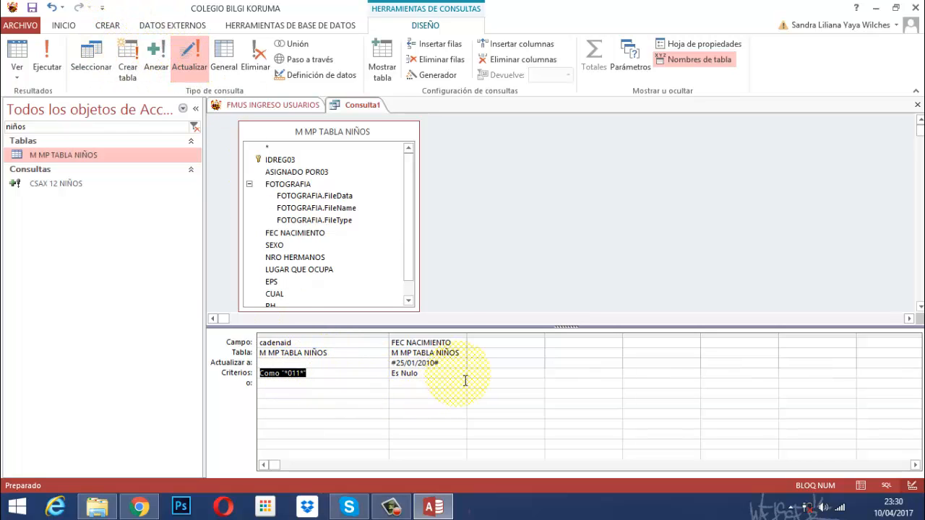
double_click(399, 362)
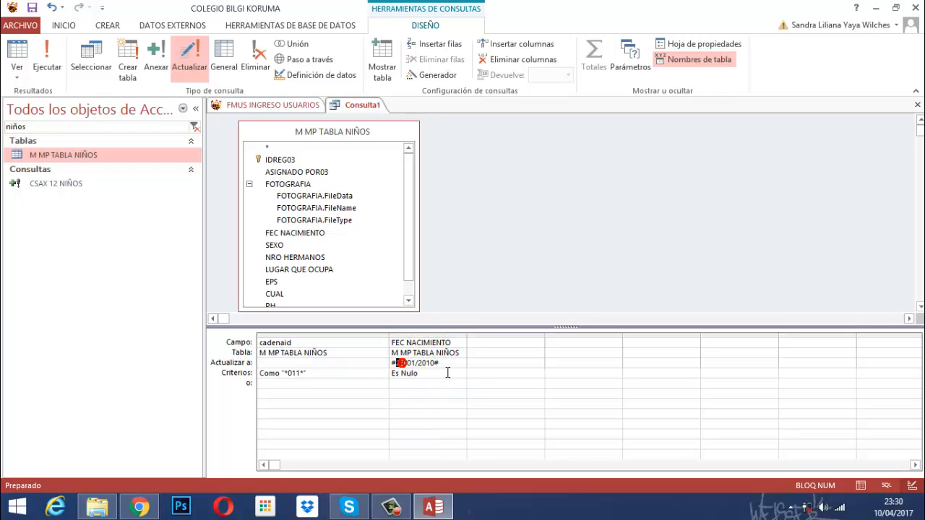
type("18")
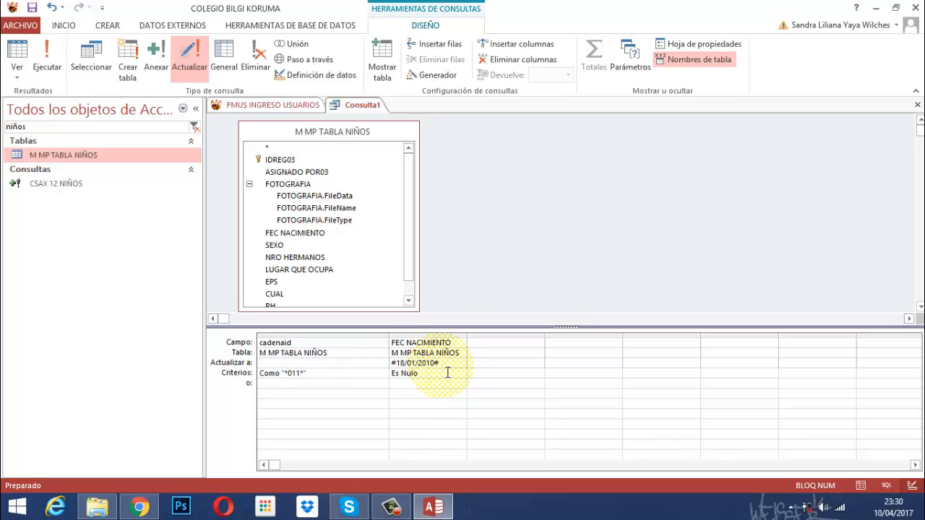
left_click(45, 63)
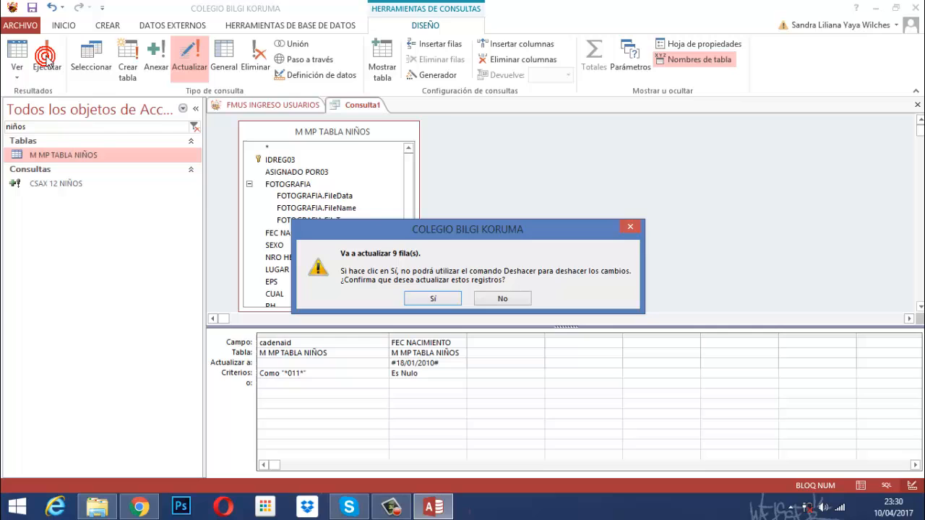
left_click(439, 301)
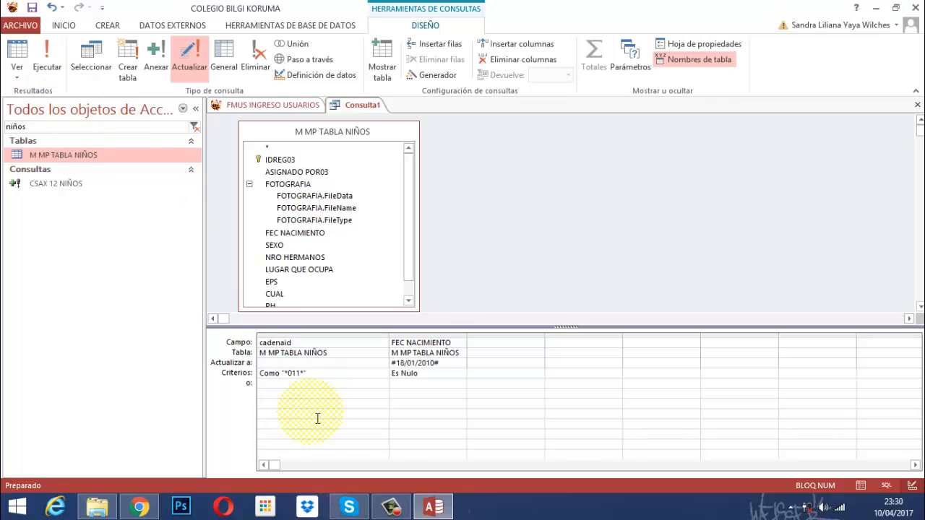
Step: Change the cadenaid criterion of the update query to Como "*060*"
left_click(318, 375)
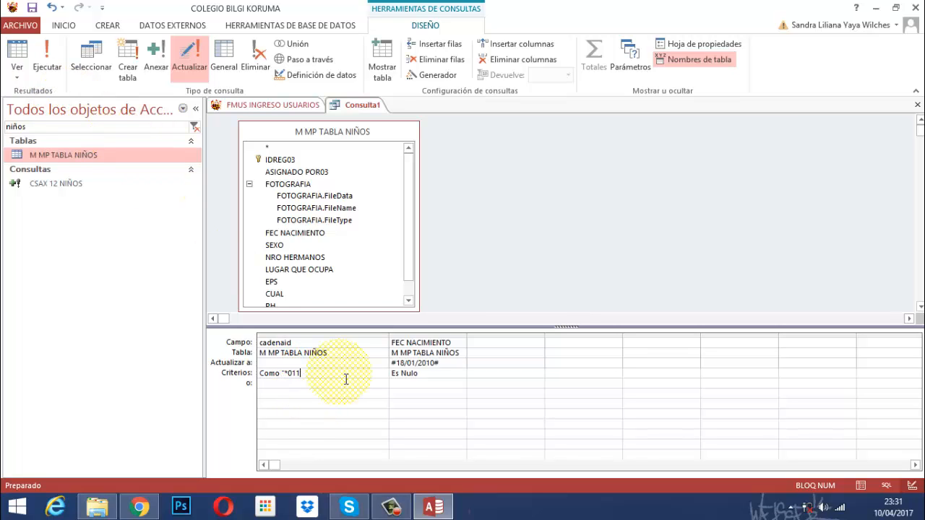
key("BackSpace")
key("BackSpace")
type("*")
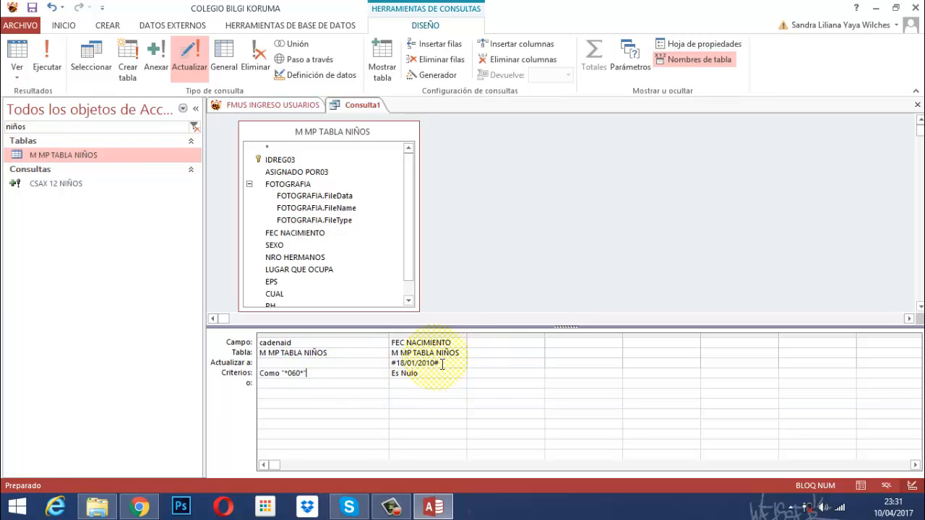
Step: Make FEC NACIMIENTO's update date four days later in the month and one year earlier, and run the update query, accepting the changes
left_click(406, 367)
double_click(405, 367)
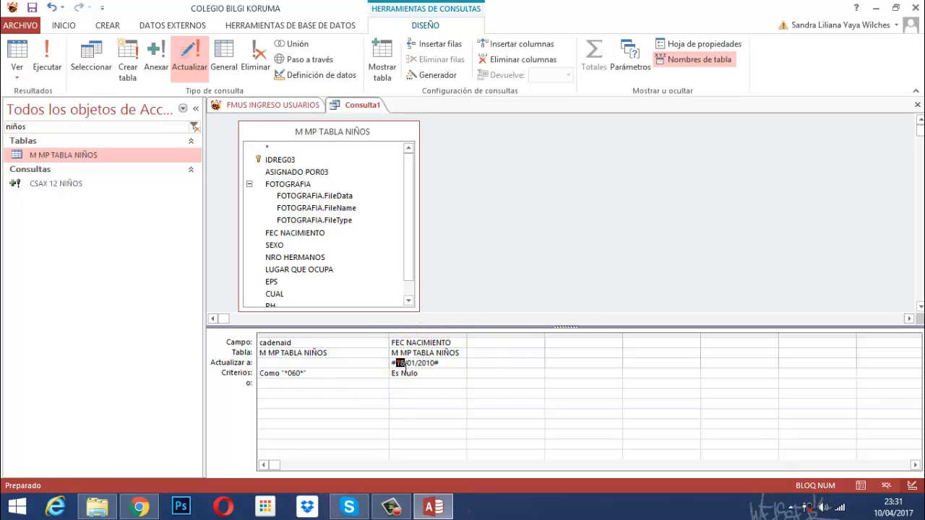
type("22")
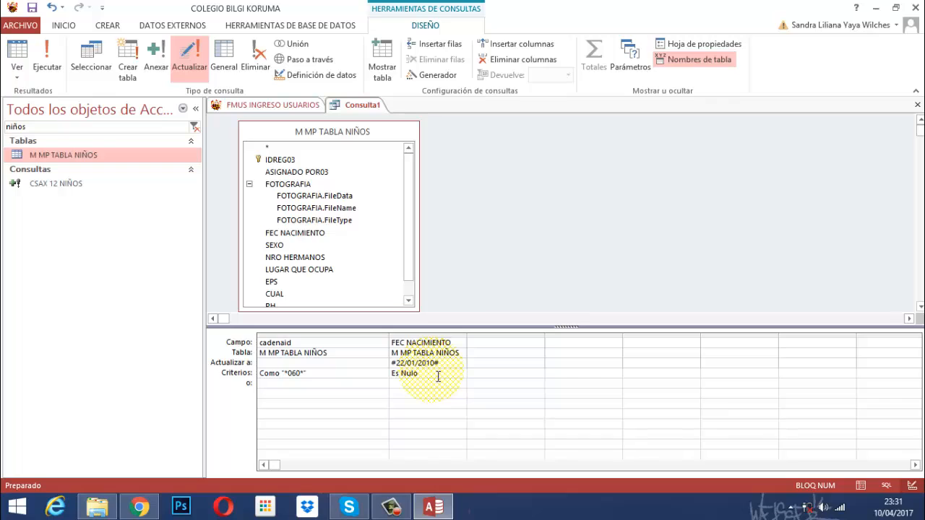
left_click(426, 362)
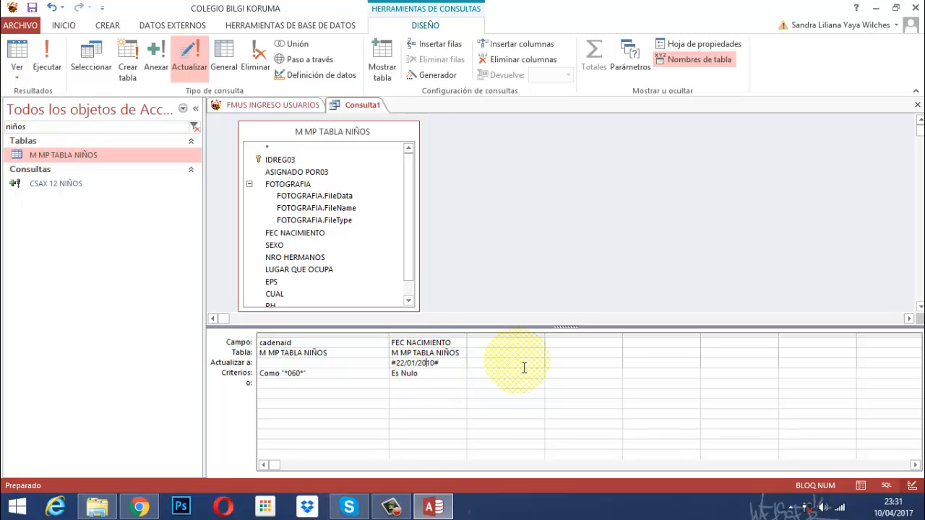
type("0")
key("Delete")
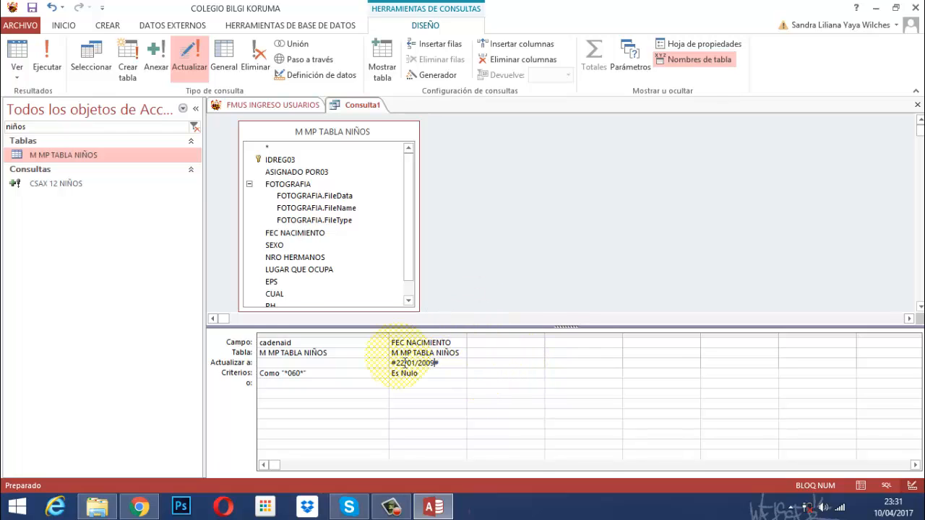
left_click(48, 57)
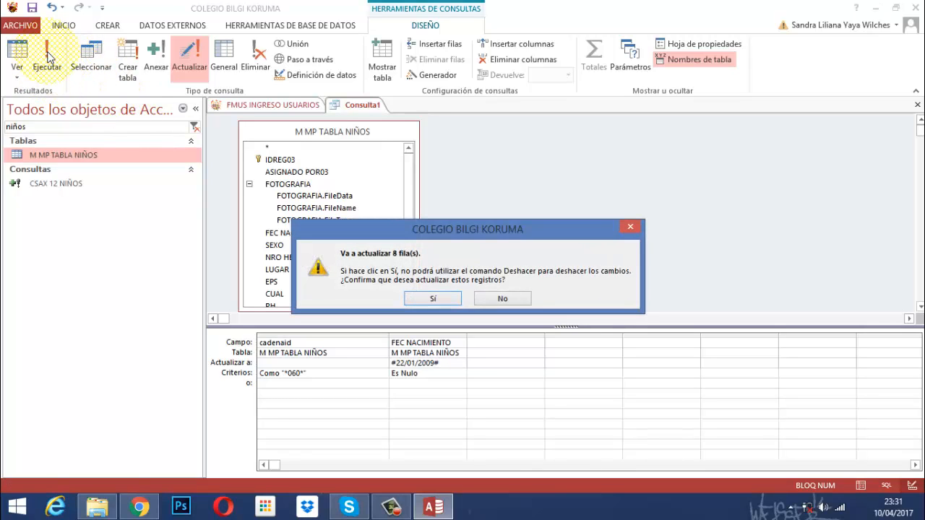
left_click(433, 299)
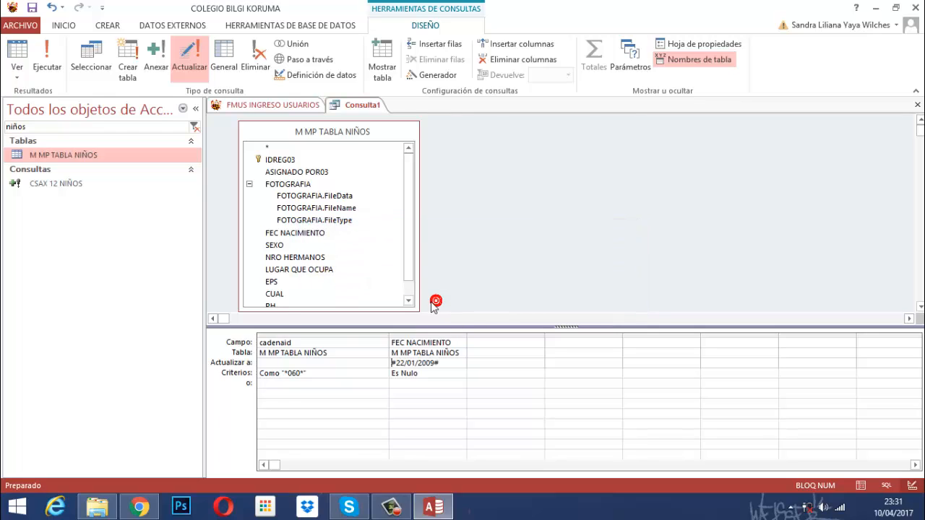
Step: Change the cadenaid criterion of the update query to Como "*061*"
left_click(295, 374)
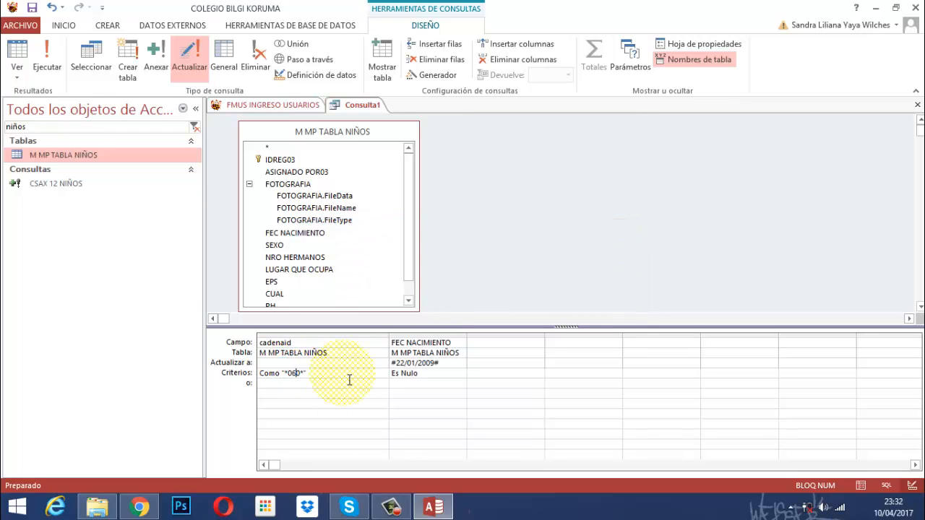
type("1")
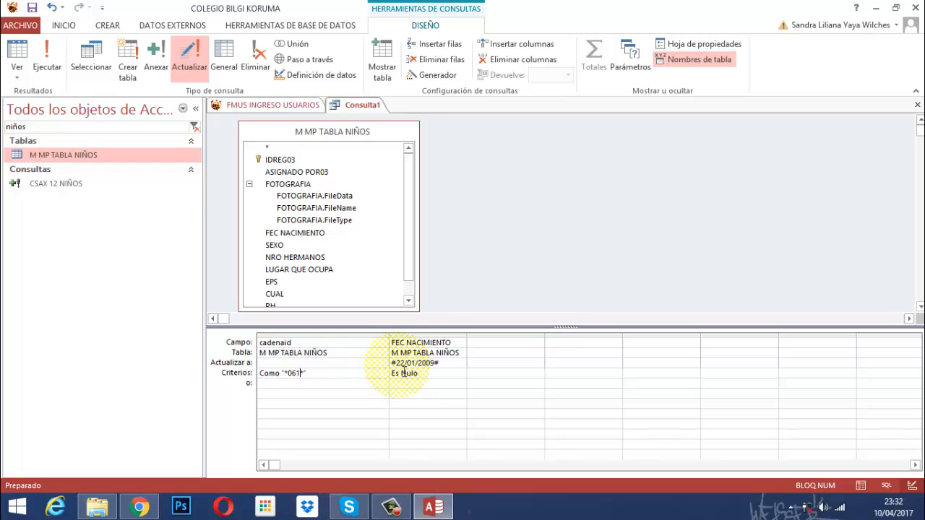
Step: Run the update query for the current cadenaid pattern, accepting the changes, and change its cadenaid criterion to Como "*062*"
left_click(52, 65)
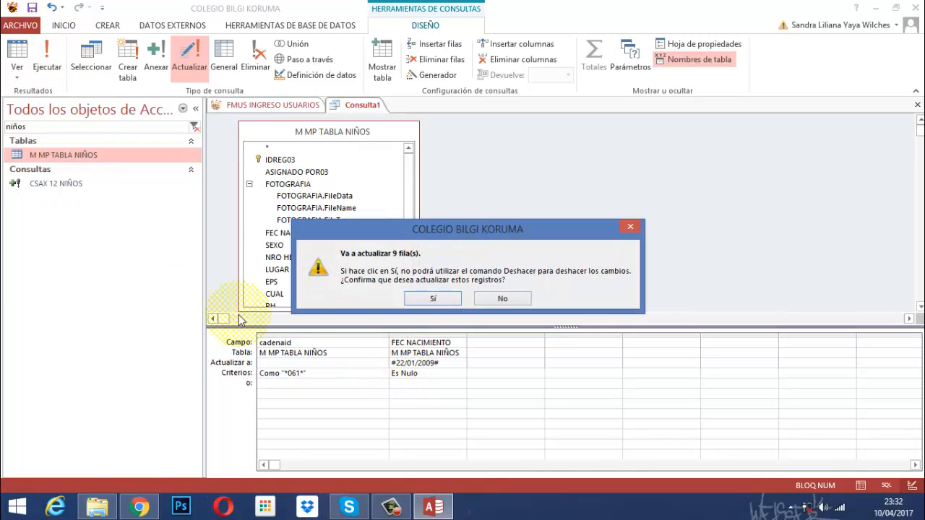
left_click(434, 300)
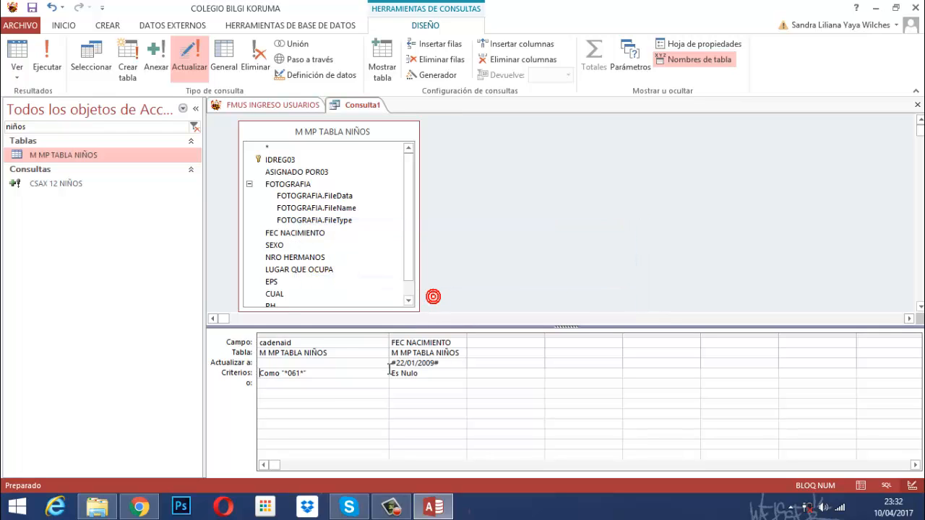
left_click(296, 372)
type("2")
key("Delete")
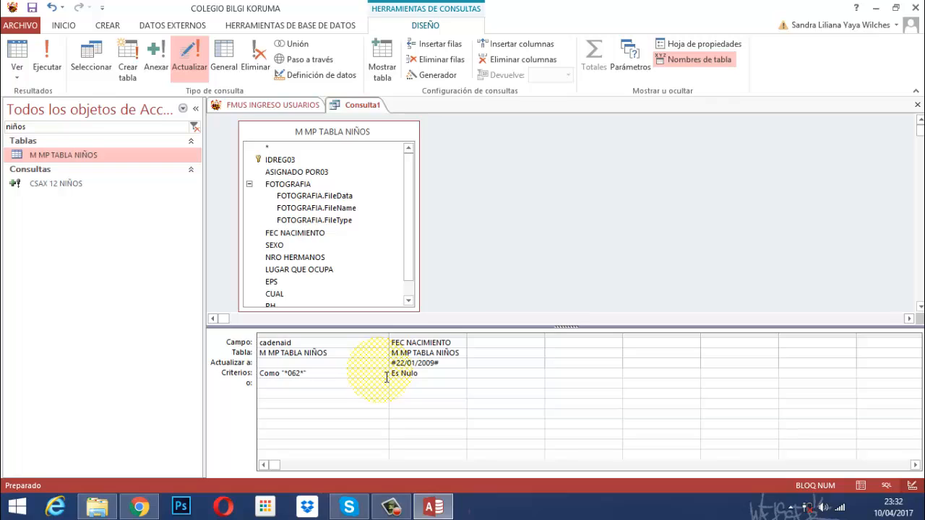
Step: Make FEC NACIMIENTO's update date five days earlier in the month and three months later, and run the update query, accepting the changes
double_click(400, 362)
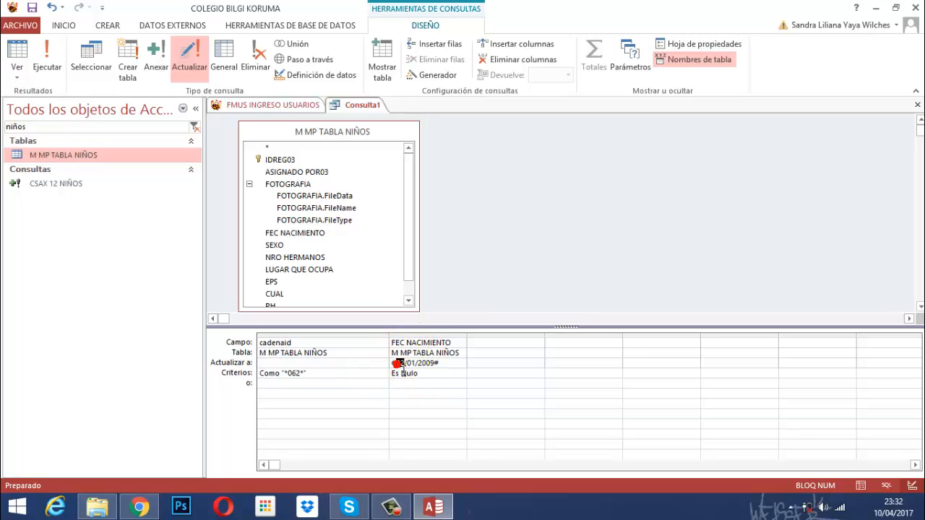
type("17")
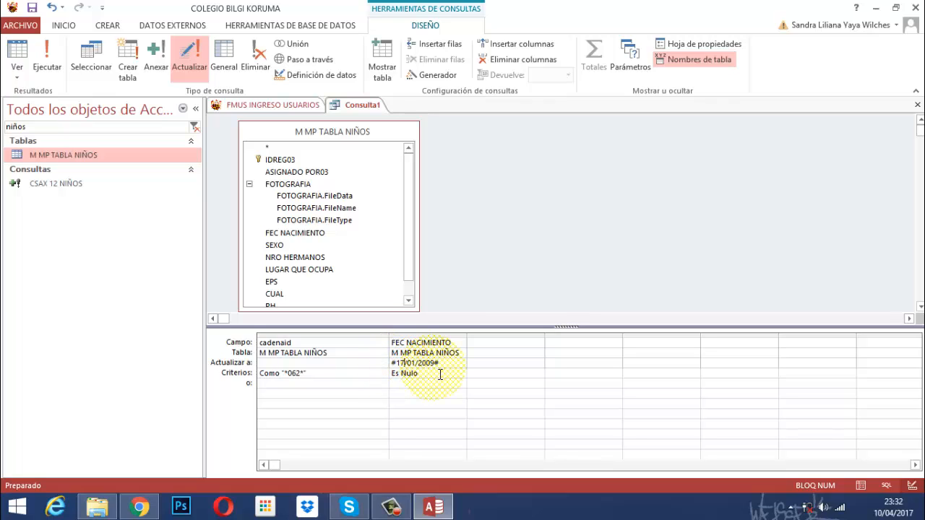
double_click(412, 363)
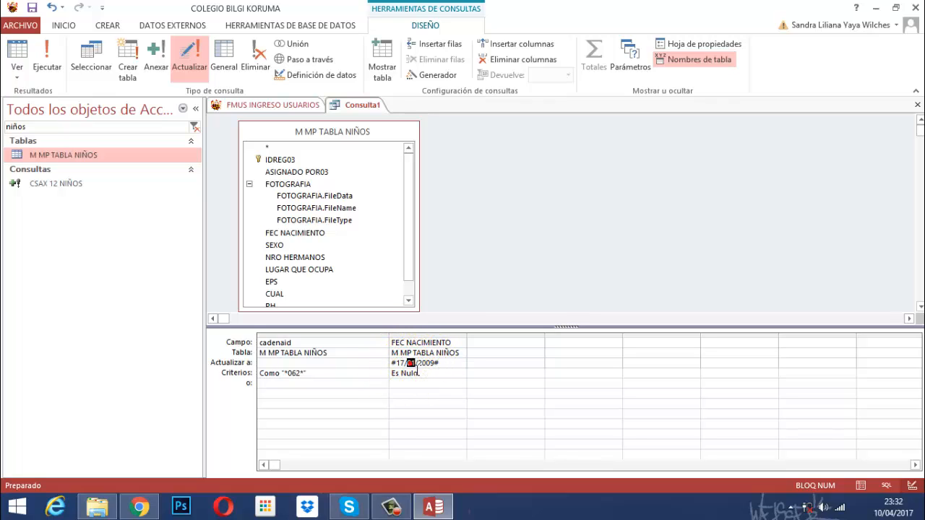
type("04")
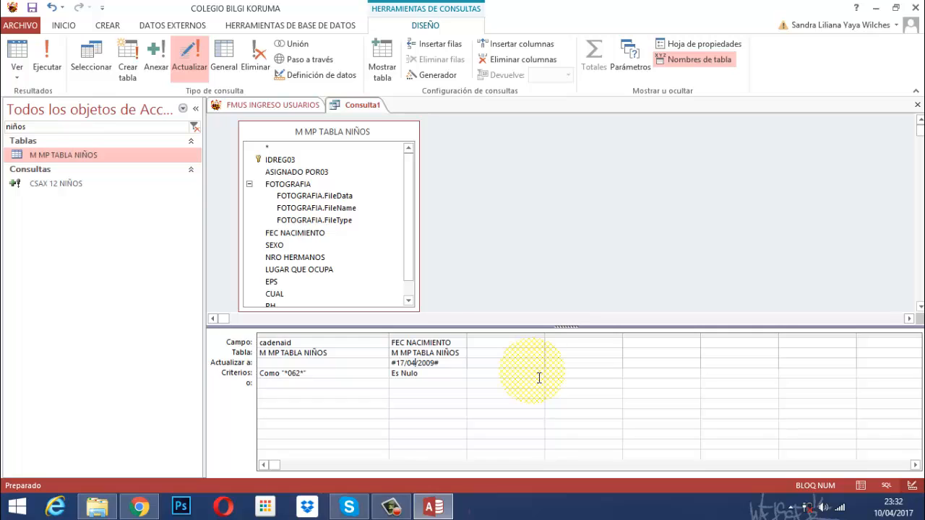
left_click(43, 63)
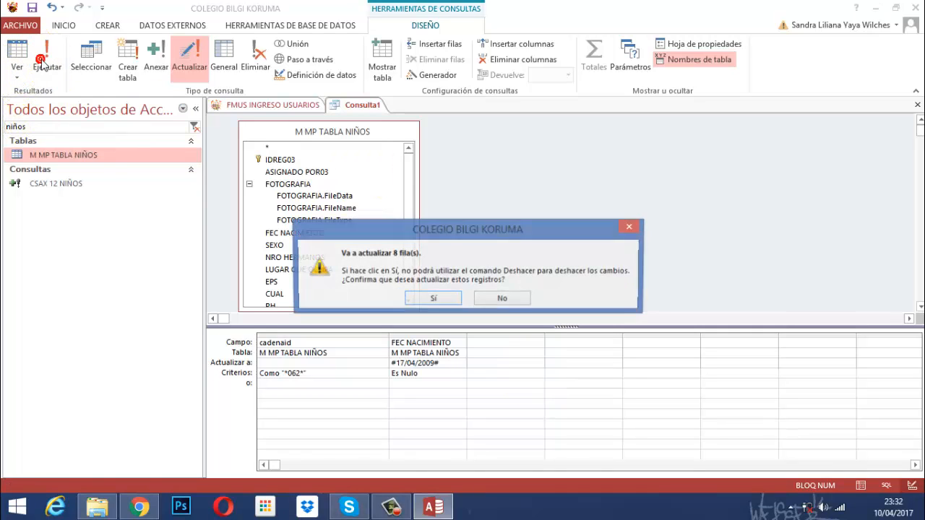
left_click(449, 297)
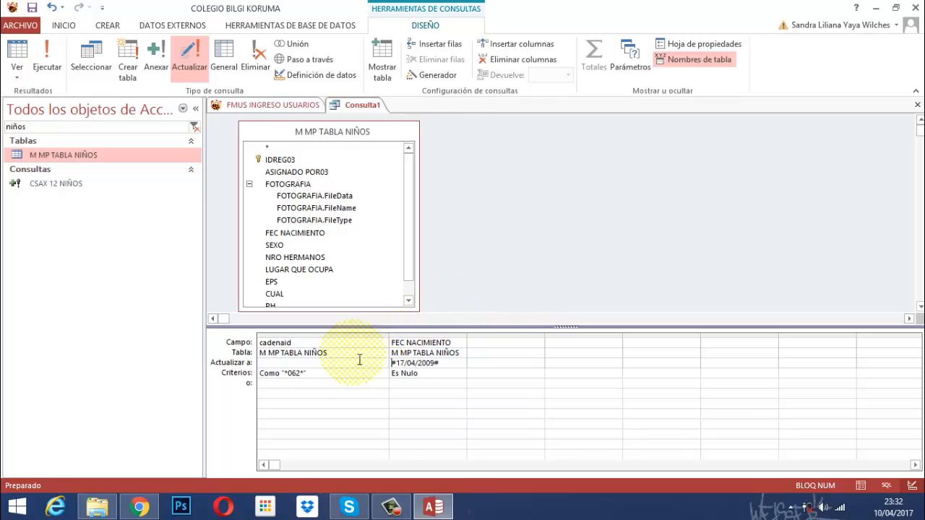
Step: Run the update query for cadenaid Como "*082*" with FEC NACIMIENTO's update date six days later, accepting the changes
left_click(295, 375)
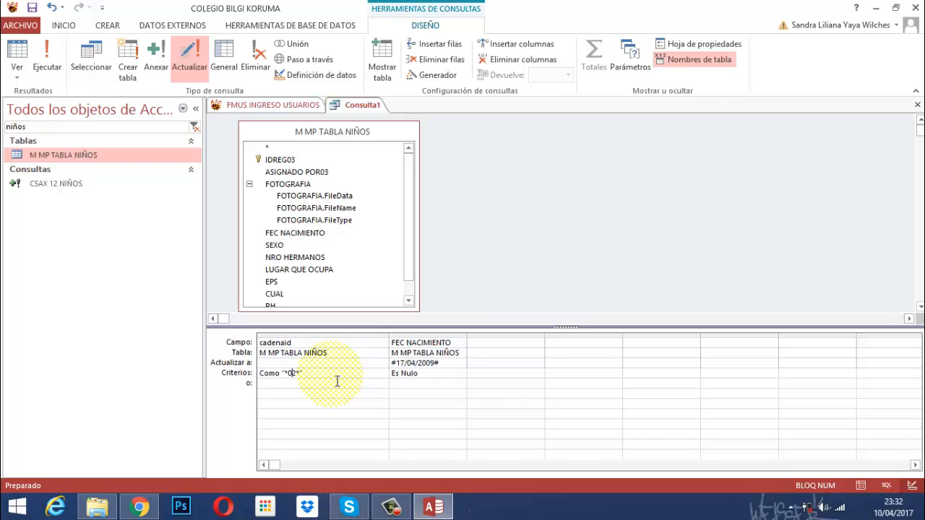
type("8")
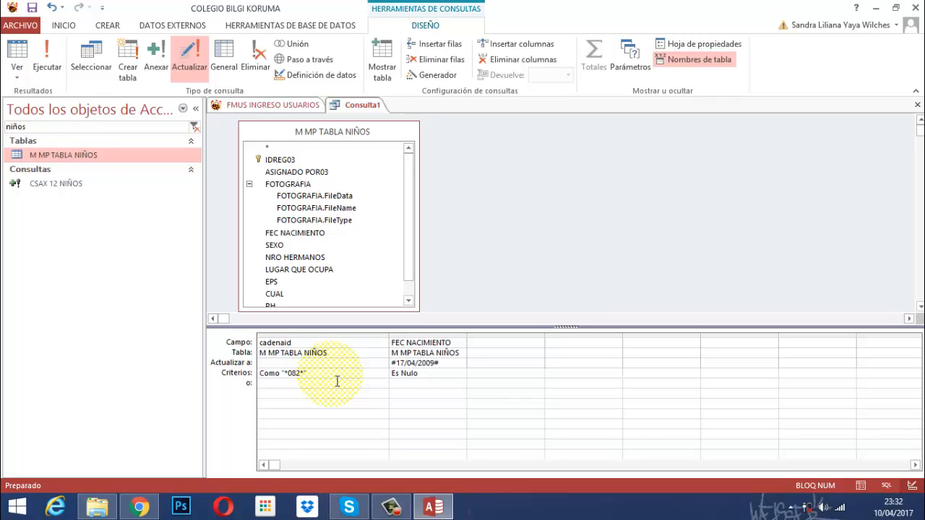
double_click(400, 362)
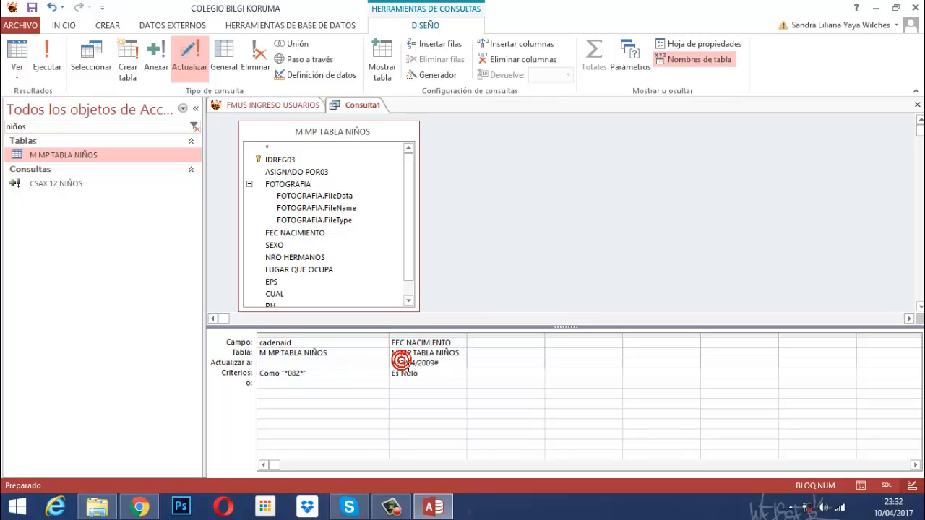
type("23")
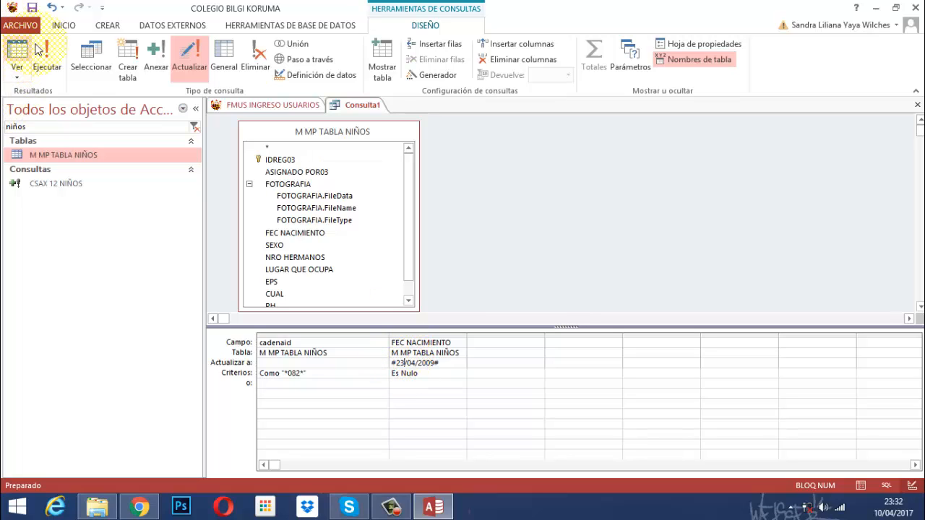
left_click(39, 65)
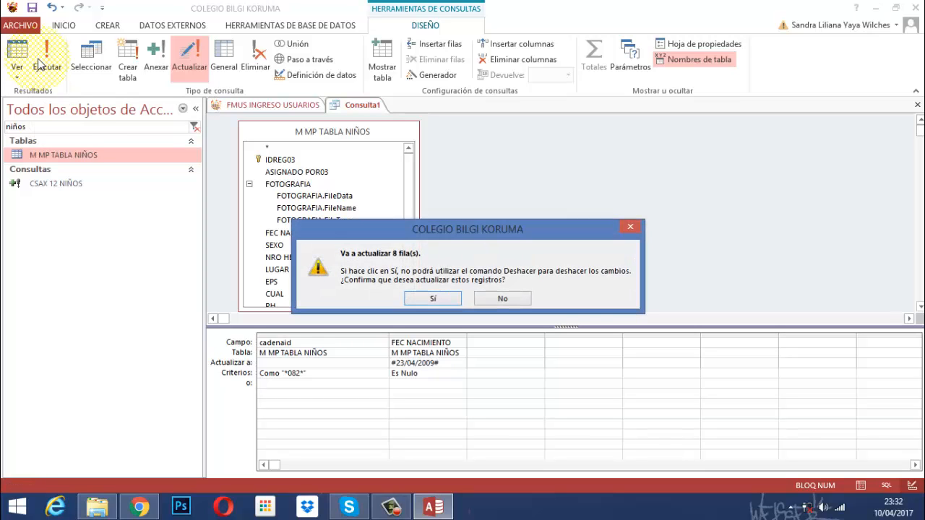
left_click(432, 299)
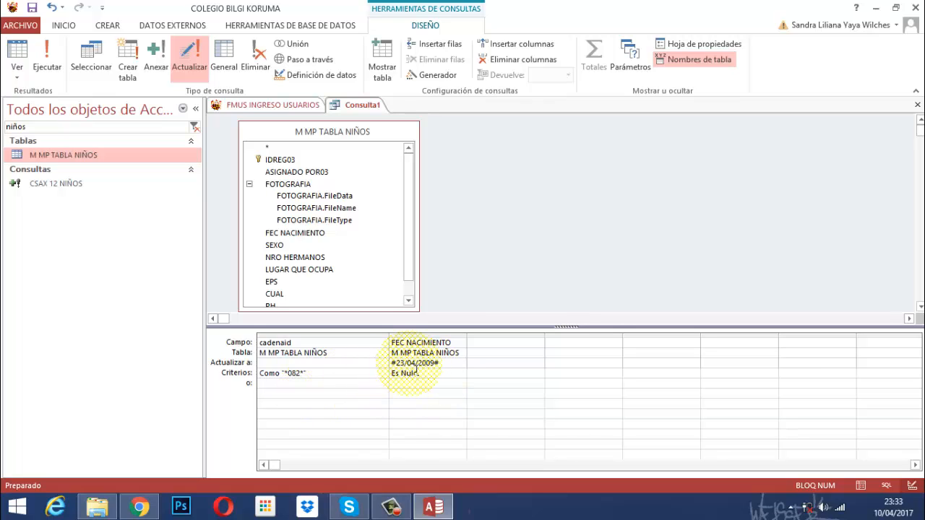
Step: Run the update query for cadenaid Como "*092*" with FEC NACIMIENTO's update date nine days earlier, accepting the changes
left_click(298, 372)
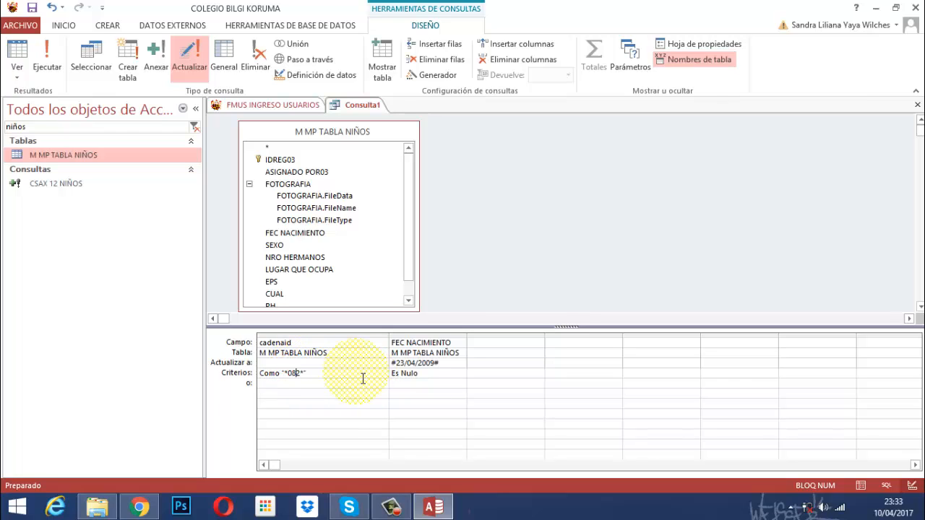
type("9")
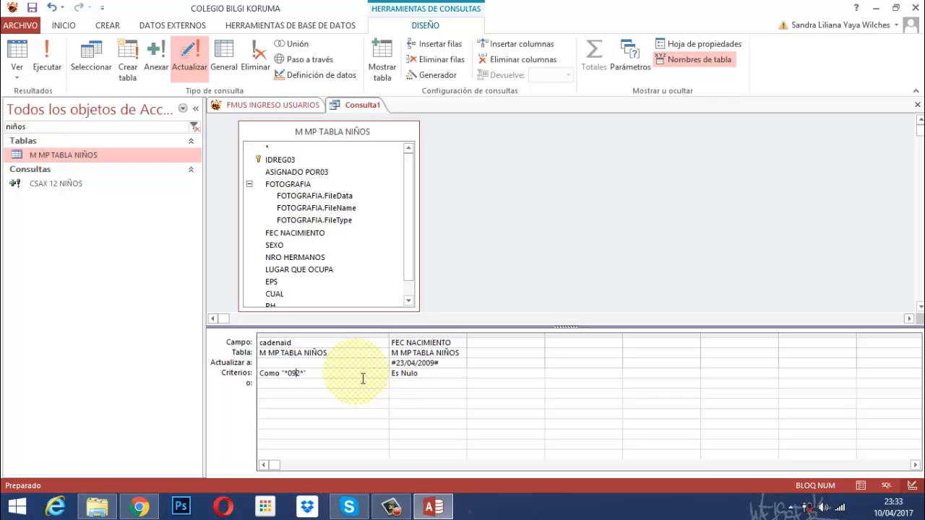
double_click(401, 363)
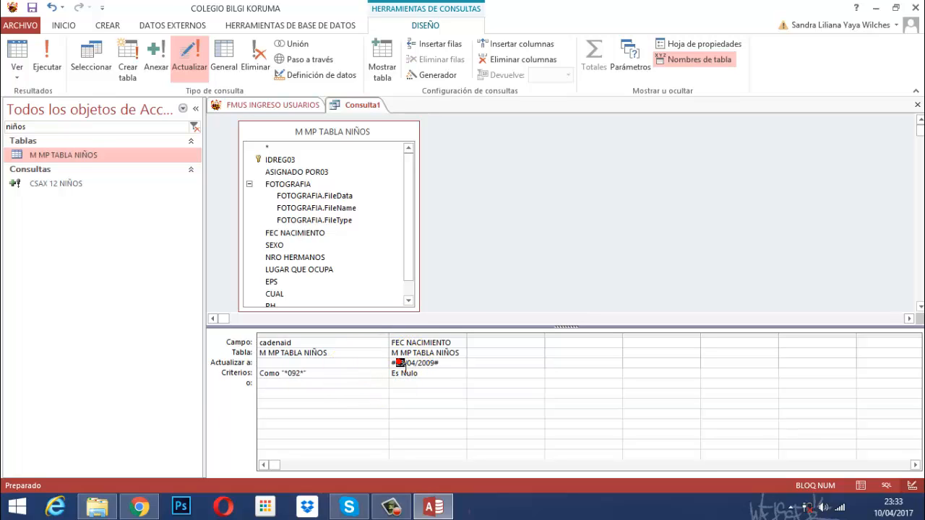
type("14")
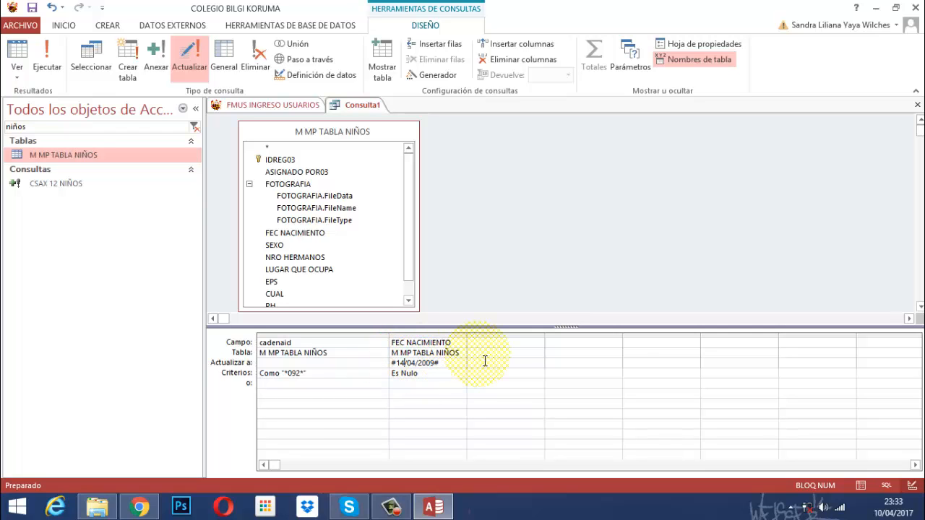
left_click(46, 58)
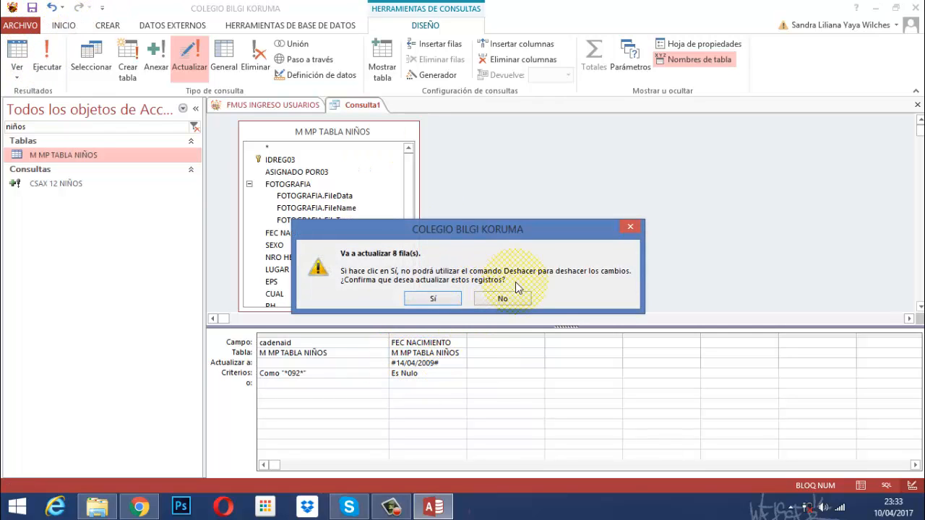
left_click(442, 298)
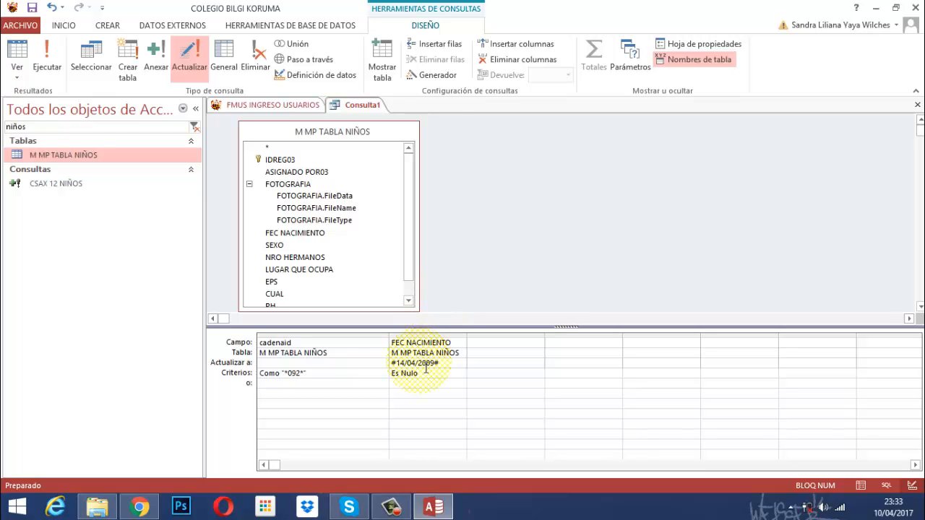
Step: Turn the query into a select query without the cadenaid criterion and run it to list all records with empty FEC NACIMIENTO
left_click(91, 52)
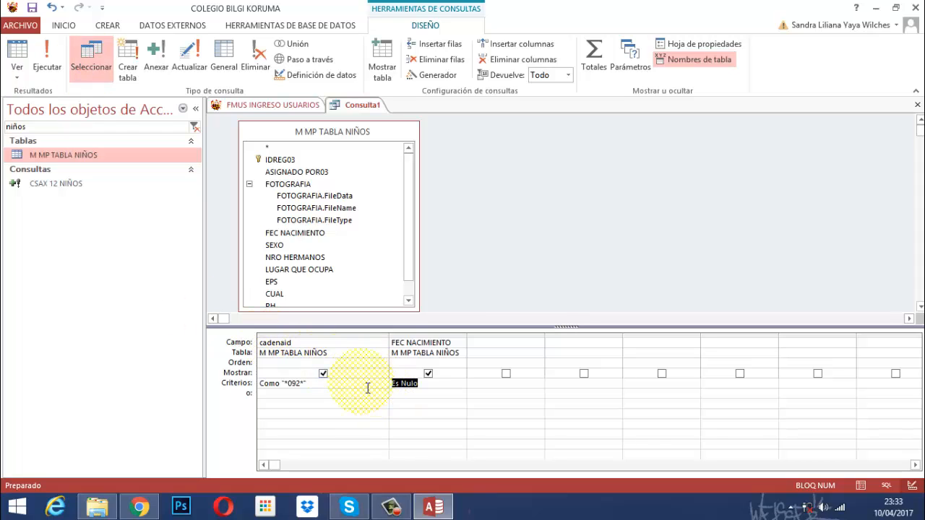
left_click_drag(321, 383, 256, 387)
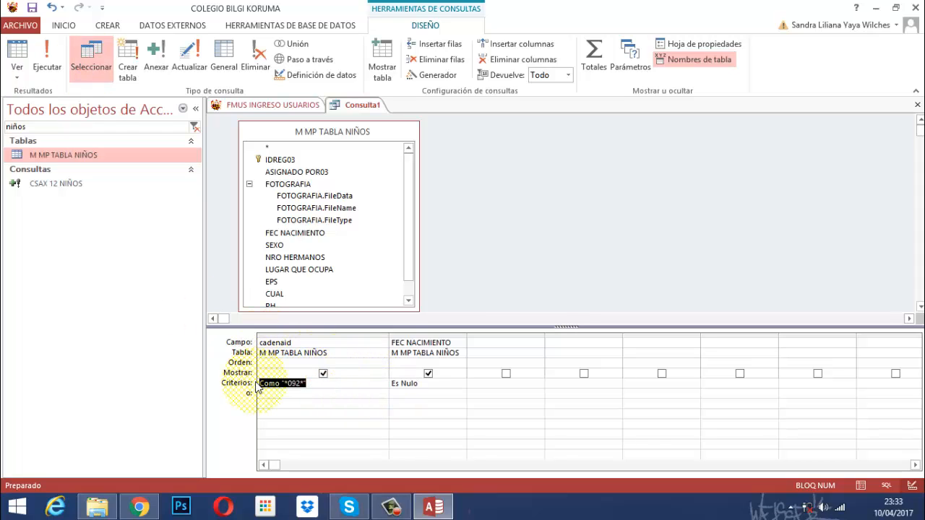
key("Delete")
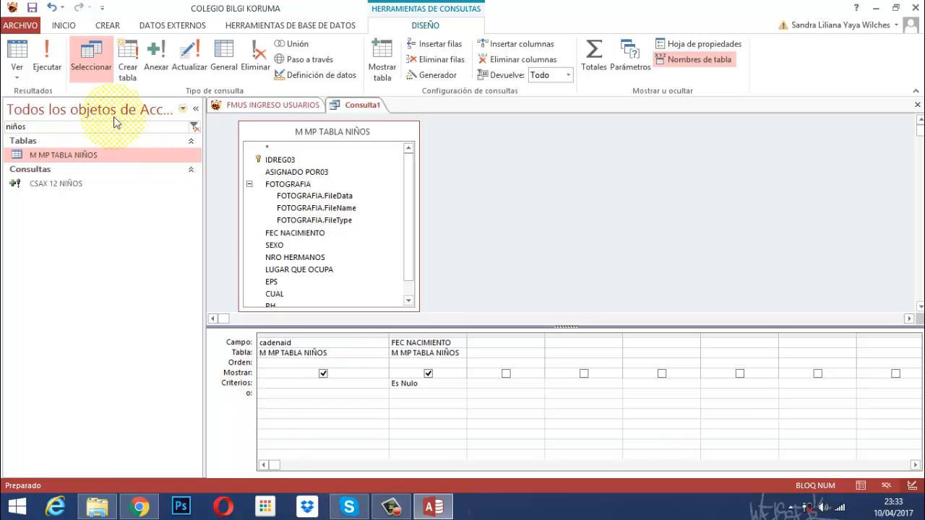
left_click(48, 63)
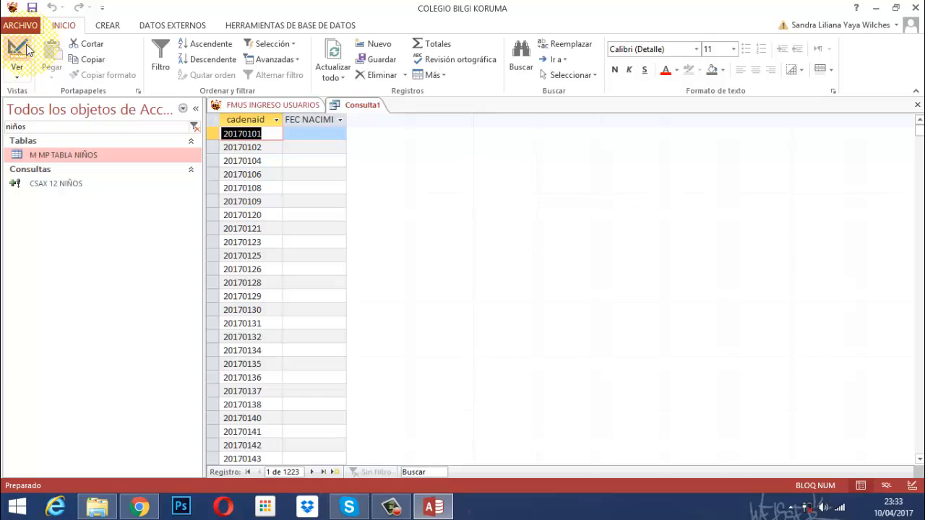
Step: Remove the Es Nulo criterion from FEC NACIMIENTO in the query design and run the query to list every record
left_click(29, 48)
double_click(445, 383)
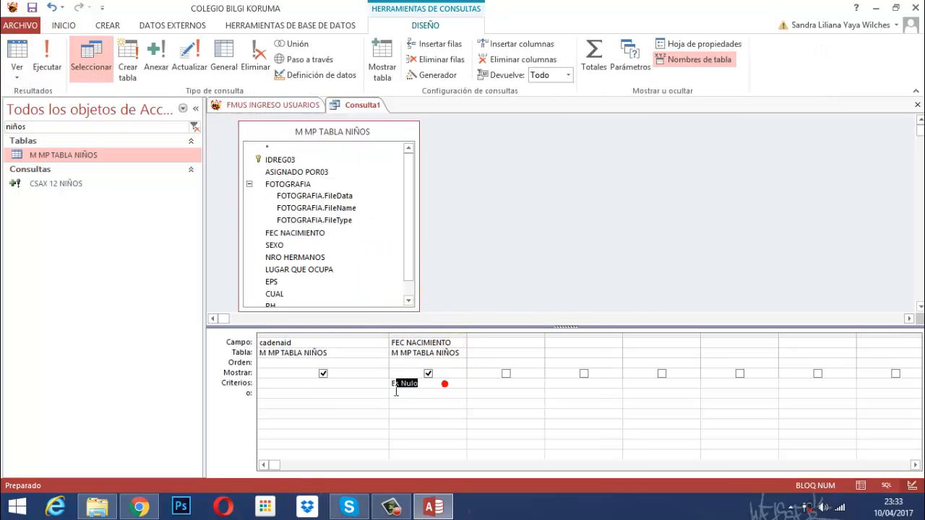
key("Delete")
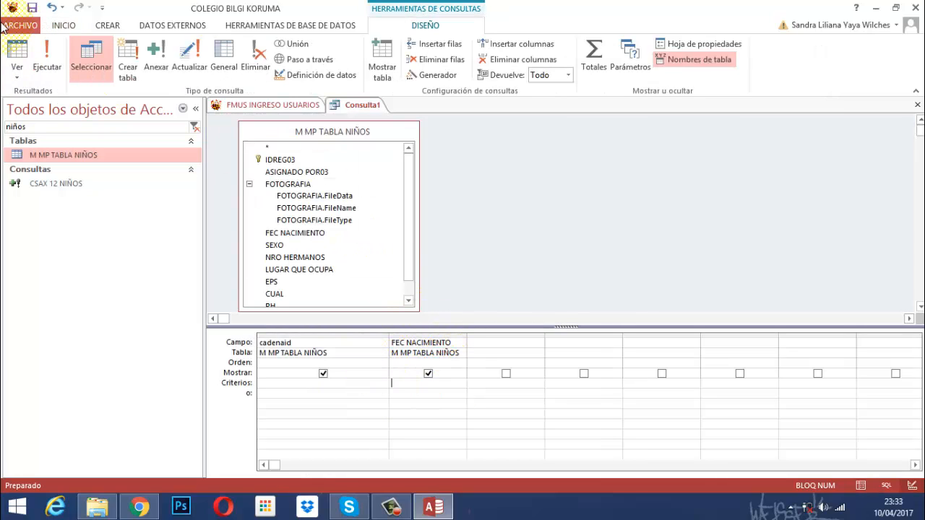
left_click(45, 63)
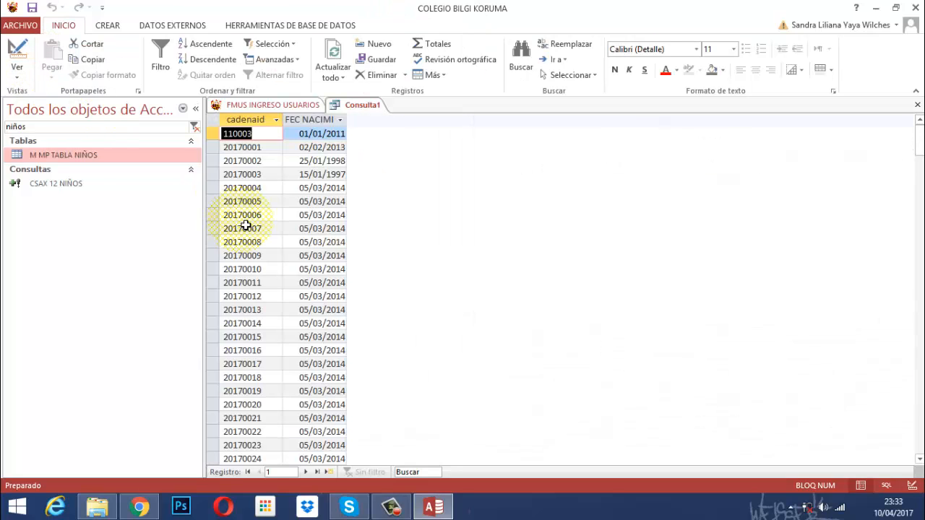
Step: Examine the query results for cadenaid values whose FEC NACIMIENTO is filled in or still empty
scroll(250, 224, "down", 20)
scroll(315, 303, "down", 7)
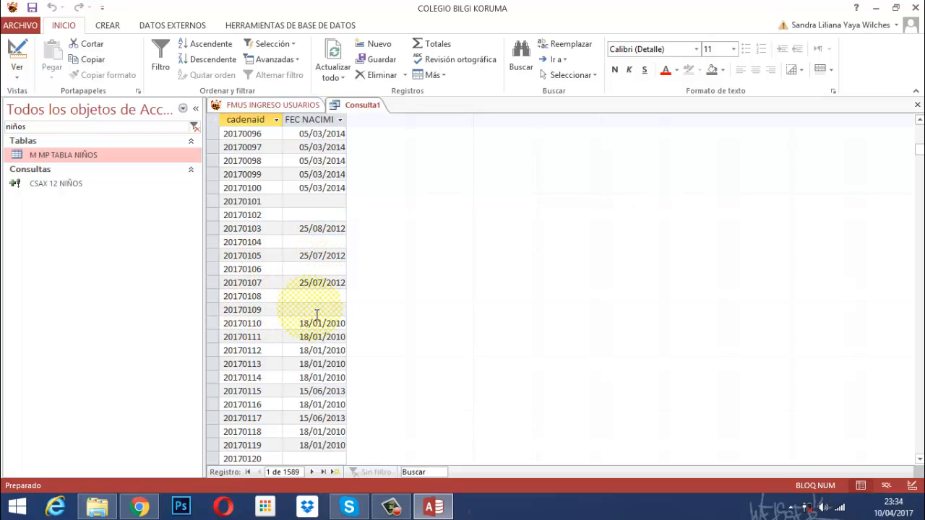
scroll(371, 330, "down", 4)
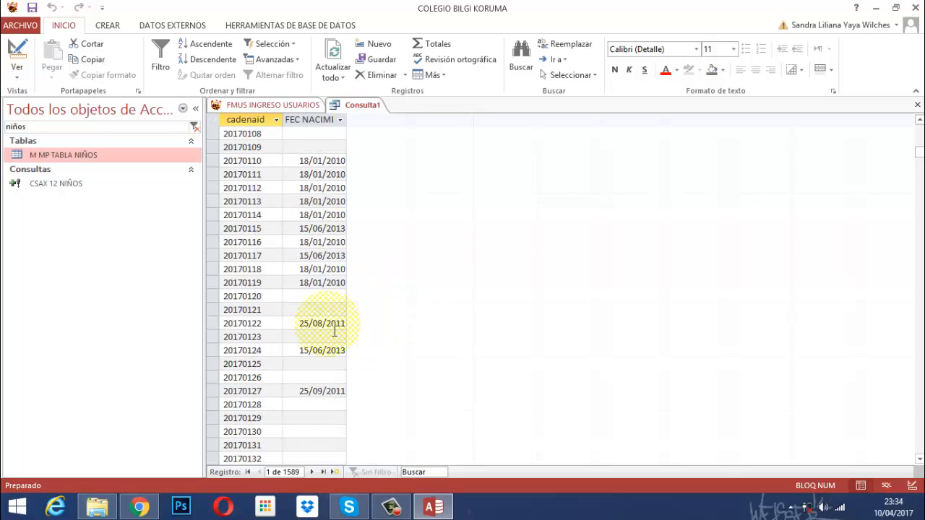
scroll(335, 330, "down", 1)
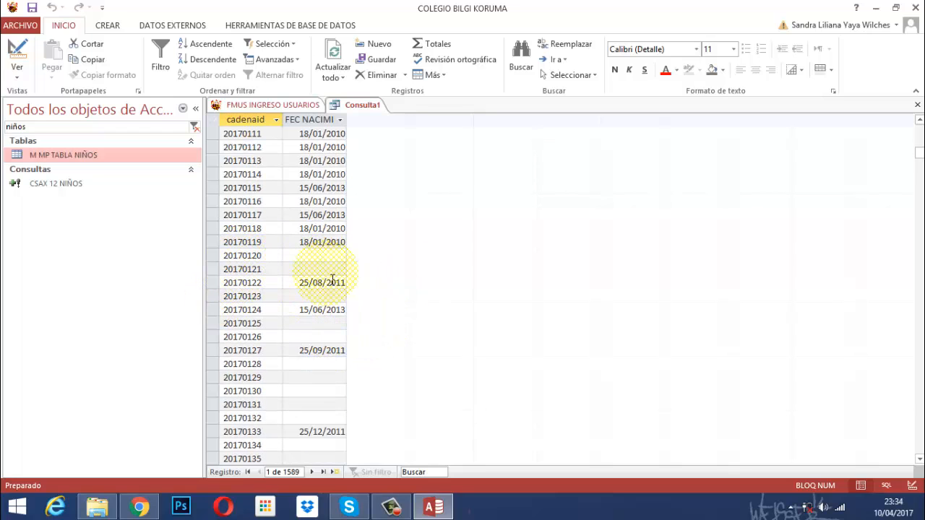
scroll(332, 289, "down", 19)
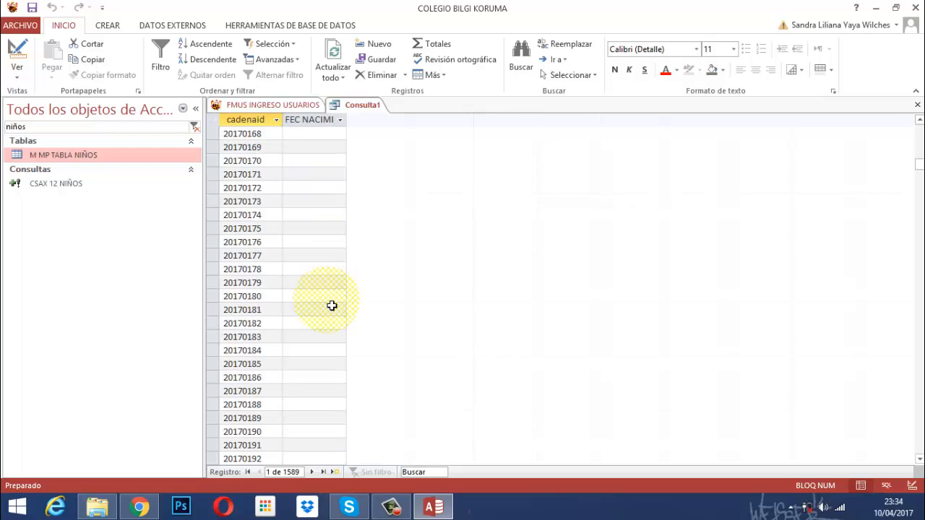
scroll(332, 306, "down", 20)
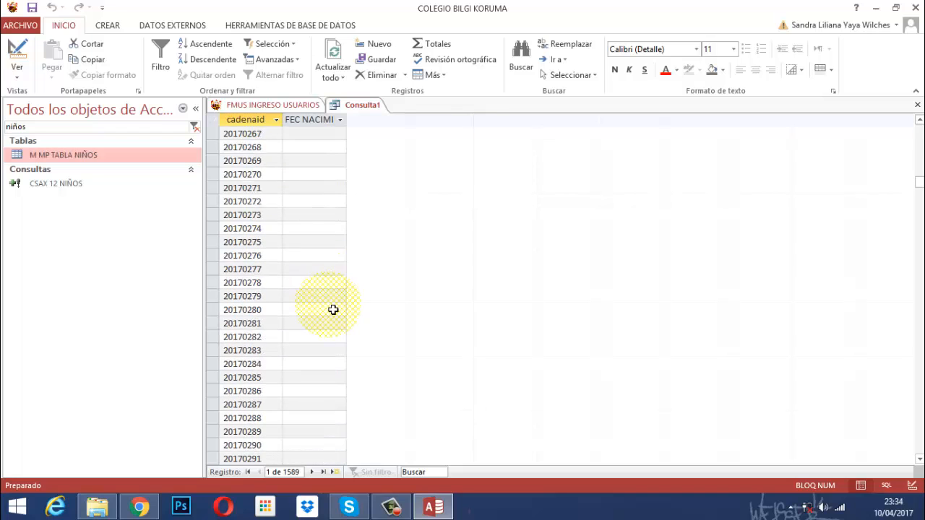
scroll(331, 305, "down", 20)
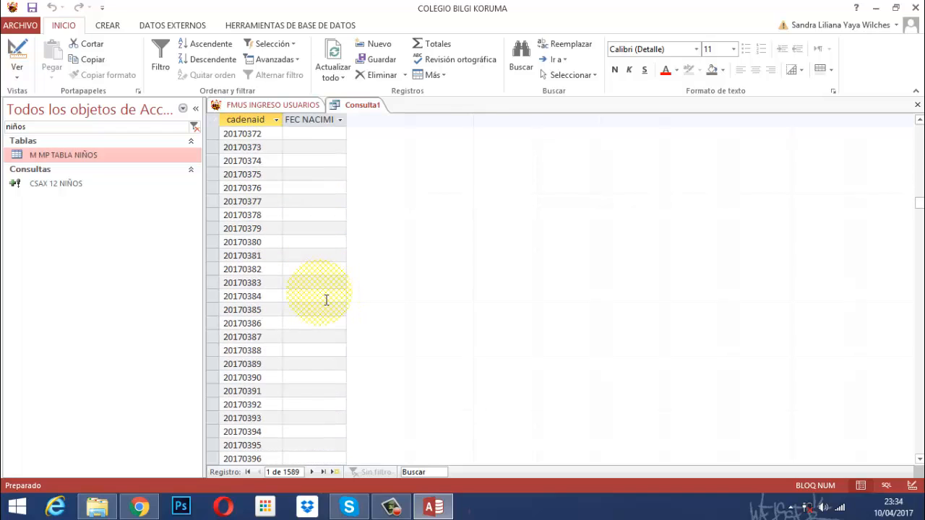
scroll(329, 293, "down", 19)
scroll(332, 281, "up", 11)
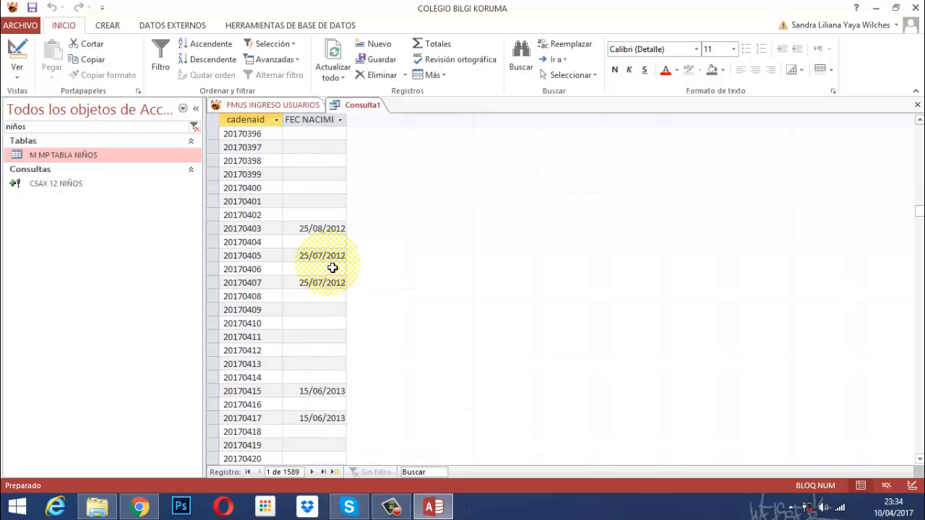
Step: Turn the query back into an update query with cadenaid criterion Como "*703*" and FEC NACIMIENTO criterion Es Nulo
scroll(333, 268, "up", 4)
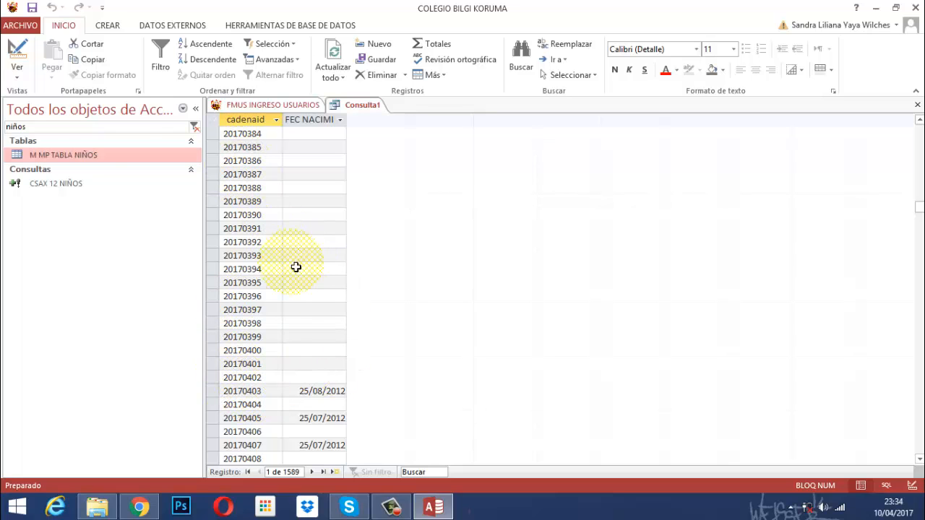
left_click(17, 57)
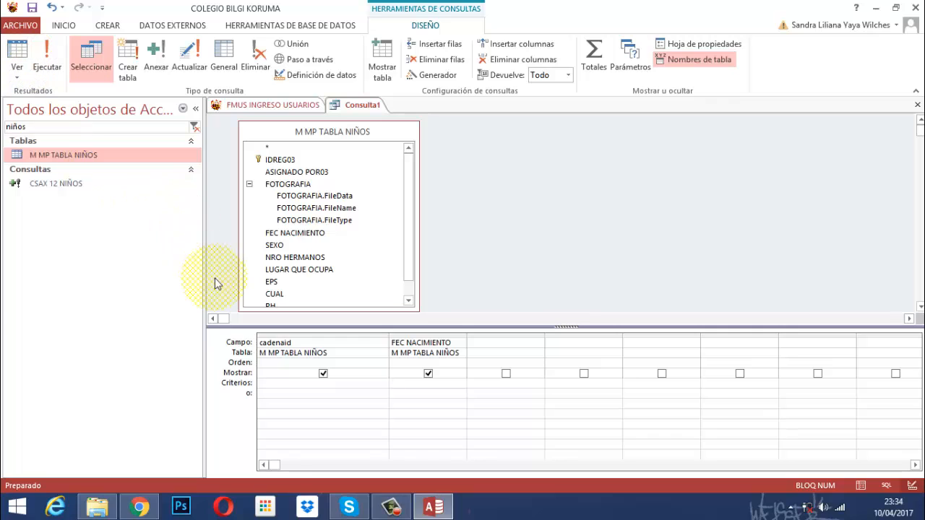
left_click(196, 66)
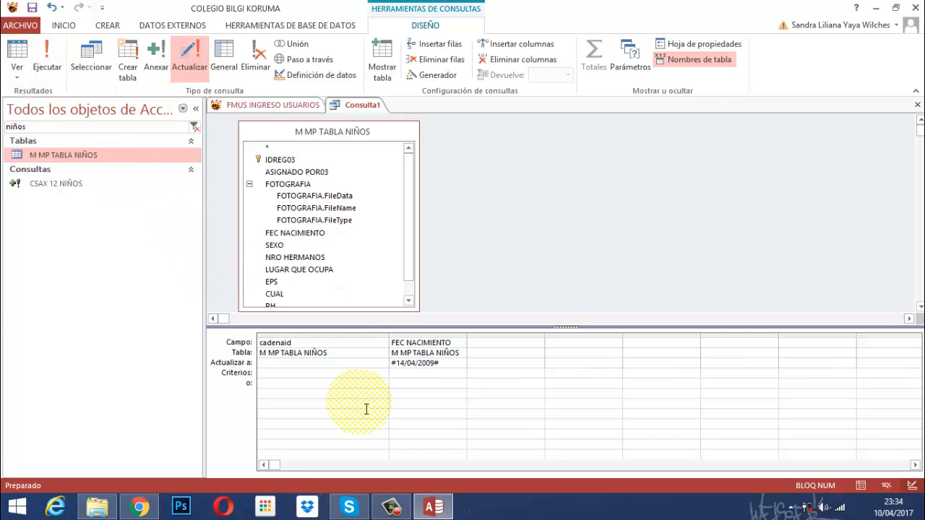
left_click(278, 376)
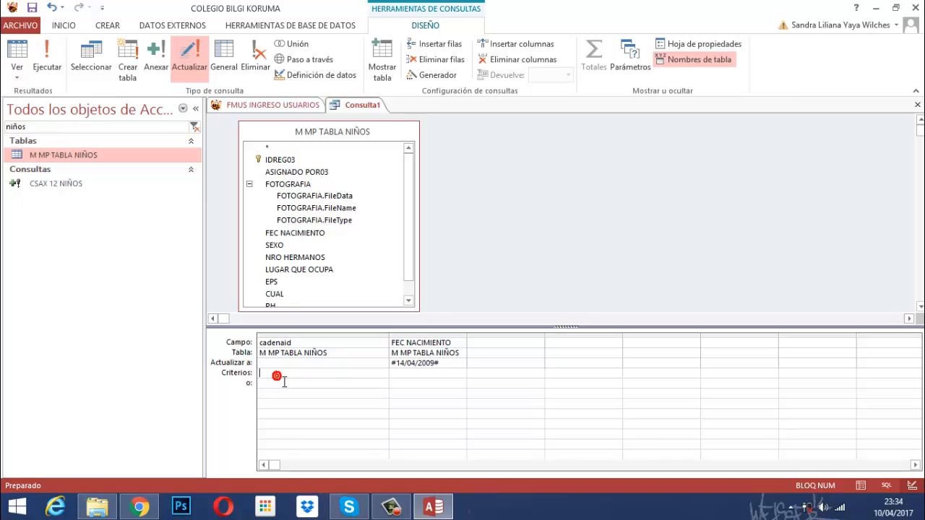
type("Como")
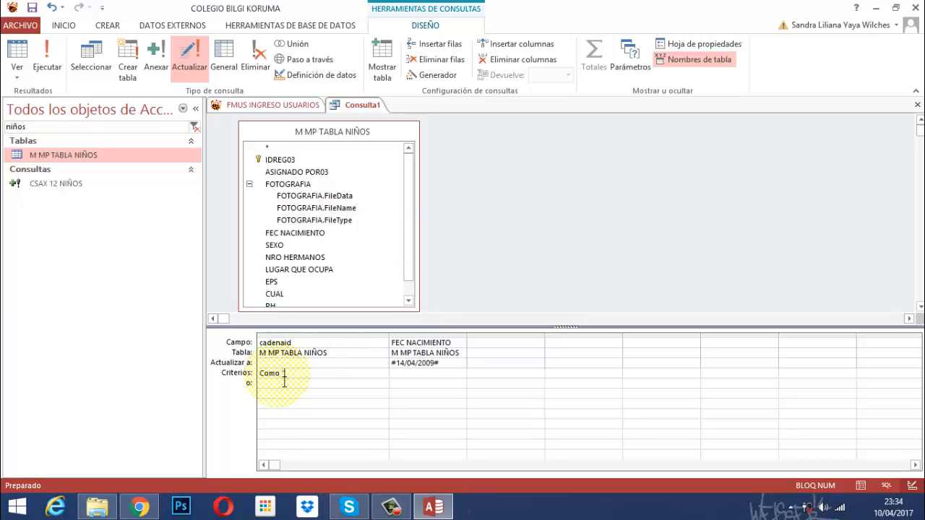
type(" \"*703*\"")
left_click(416, 382)
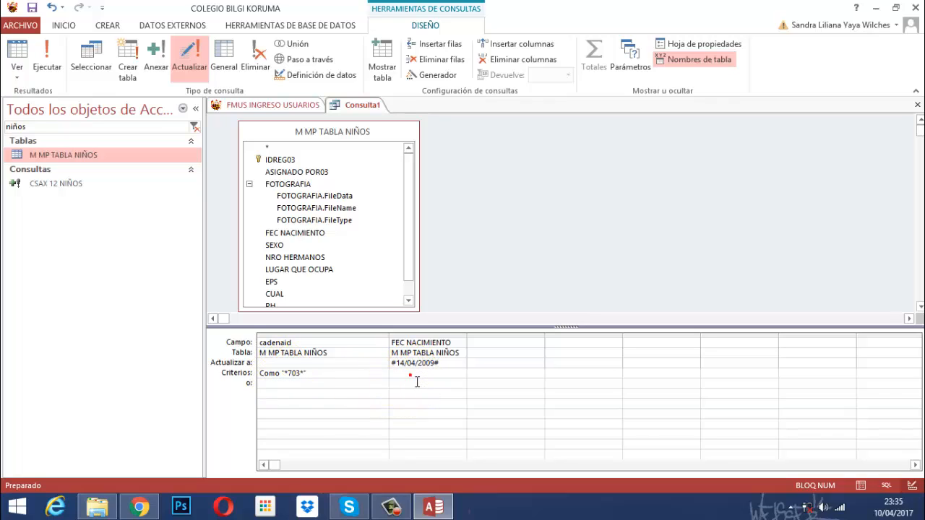
type("Es Nulo")
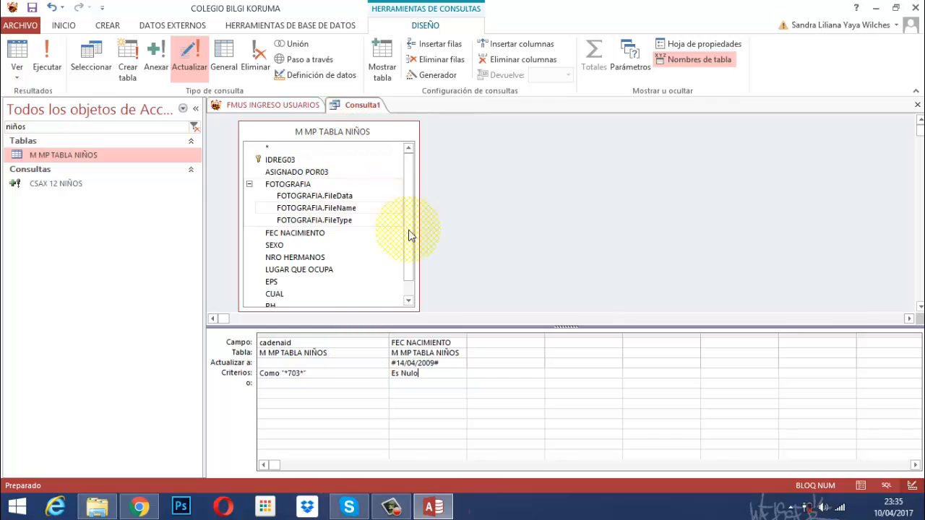
Step: Move FEC NACIMIENTO's update date three days, three months and one year earlier, and try running the update query, declining the changes
left_click(402, 363)
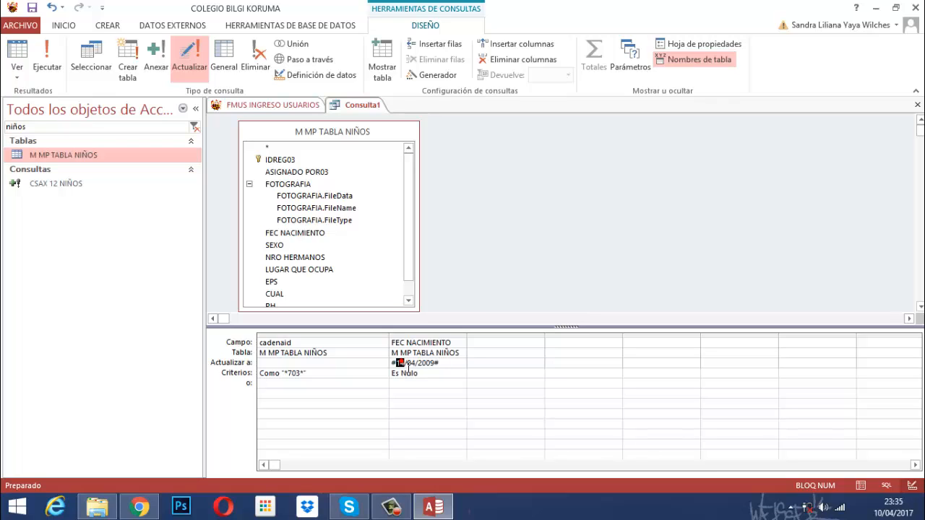
left_click(403, 362)
key("BackSpace")
type("1")
left_click(416, 363)
key("BackSpace")
type("1")
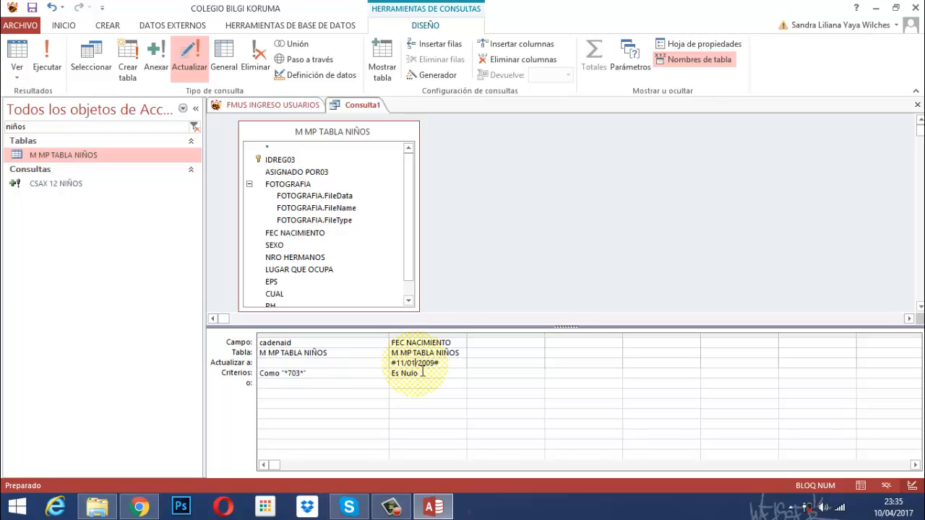
left_click(420, 362)
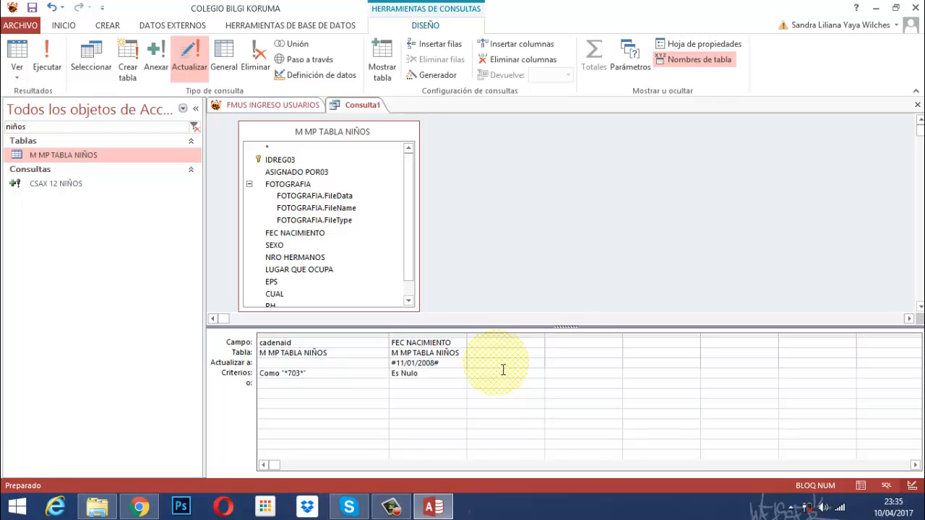
left_click(46, 52)
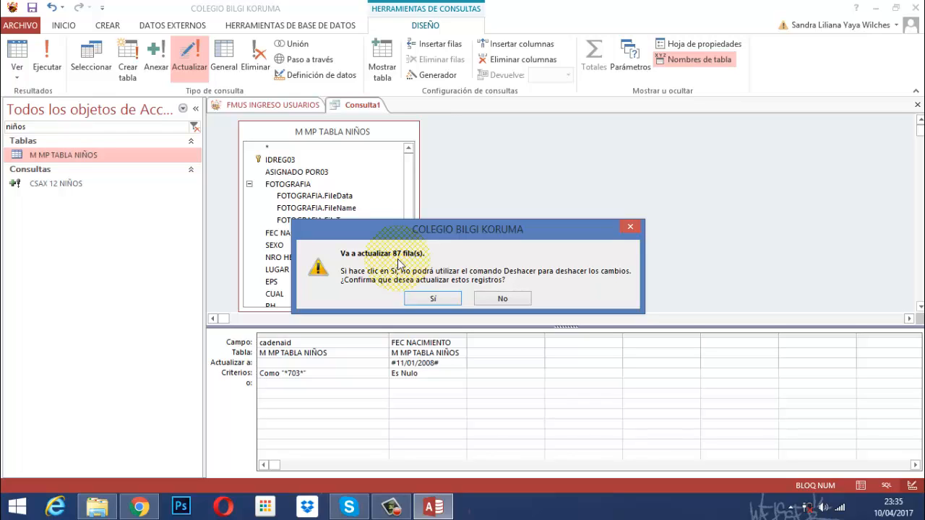
left_click(518, 303)
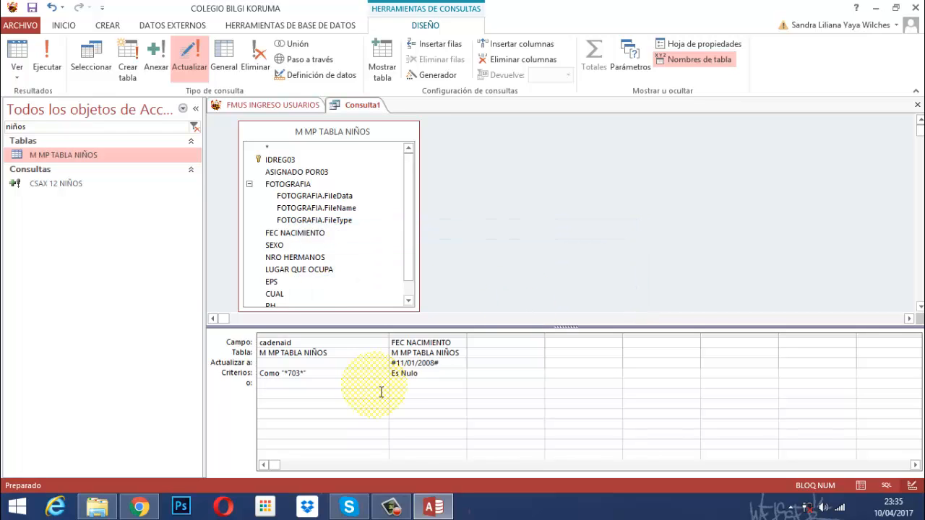
Step: Change the cadenaid criterion to Como "*7026*" and run the update query, accepting the changes
left_click(310, 372)
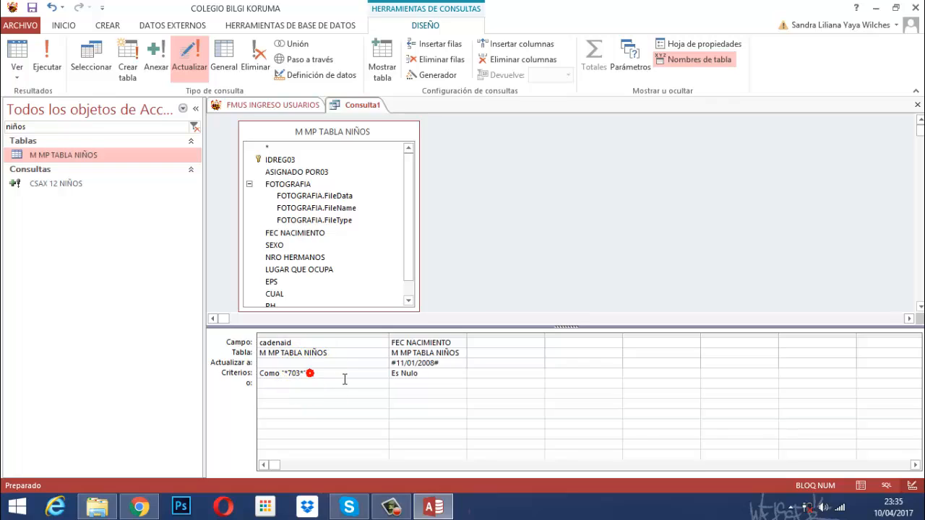
key("BackSpace")
key("BackSpace")
type("26")
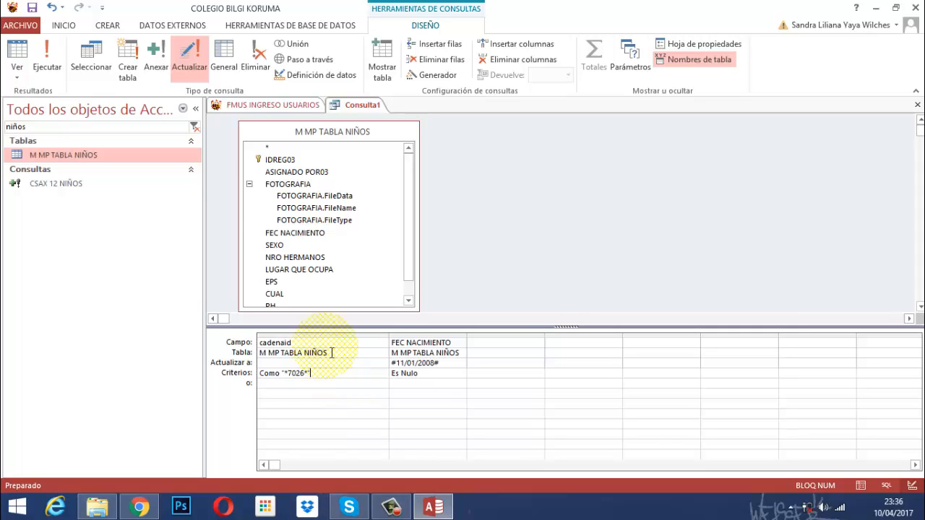
left_click(47, 59)
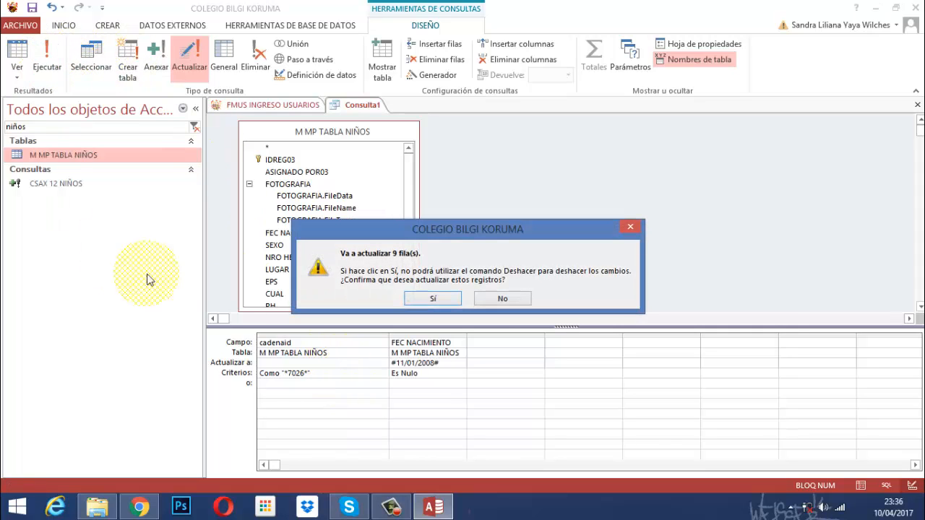
left_click(432, 298)
Step: Change the cadenaid criterion to Como "*7036*" and run the update query, accepting the changes
left_click(301, 371)
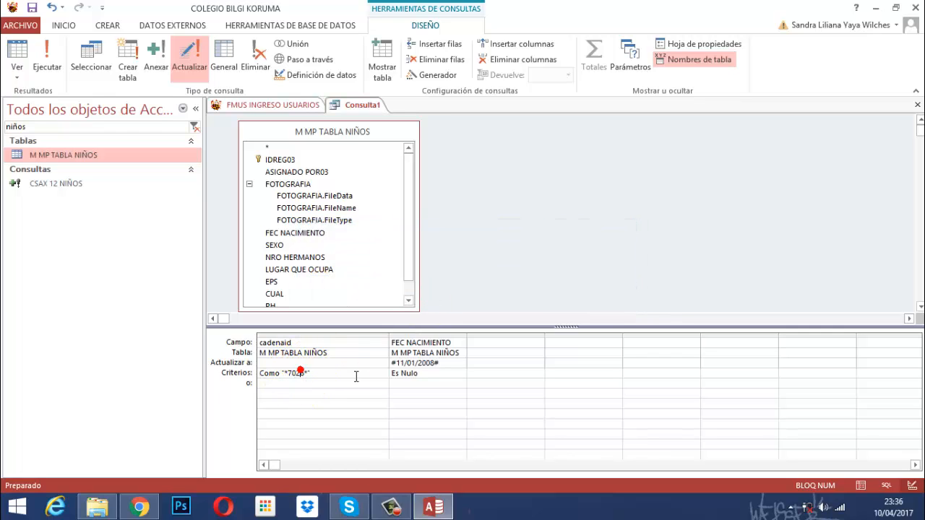
key("BackSpace")
type("6")
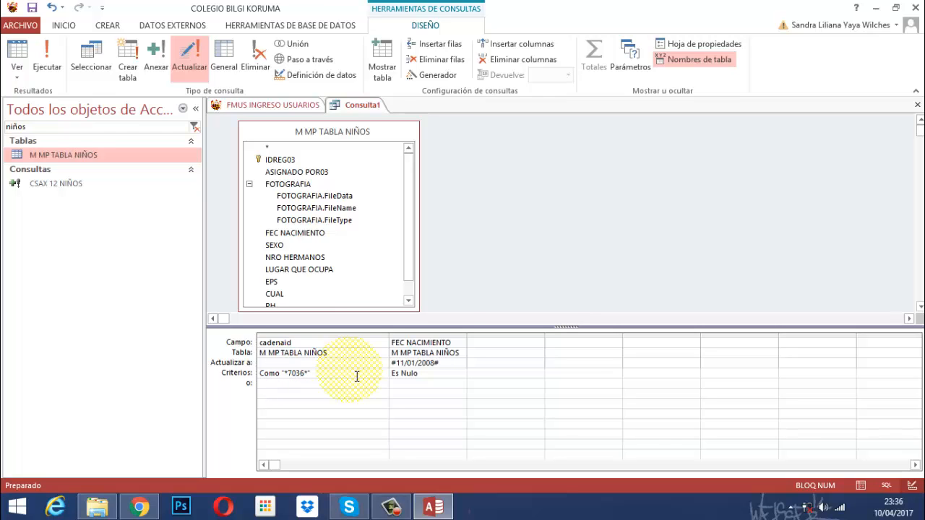
left_click(47, 58)
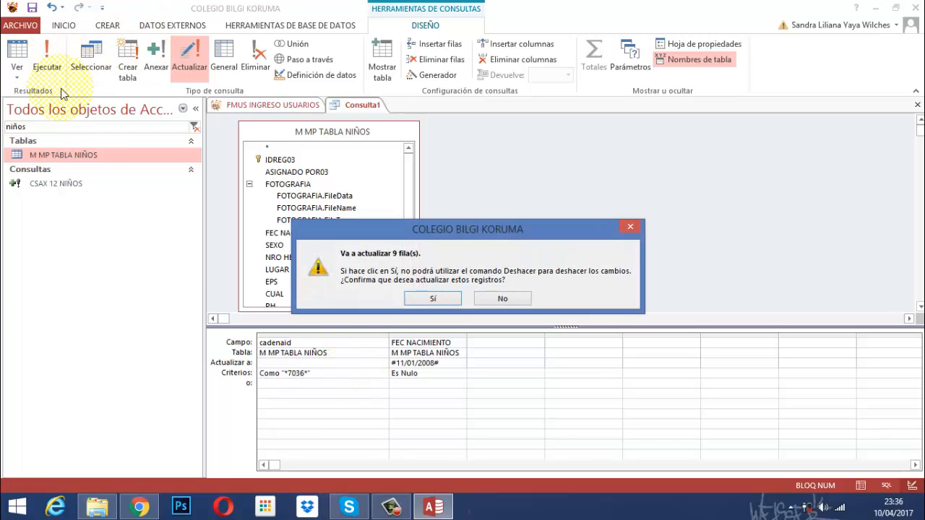
left_click(432, 298)
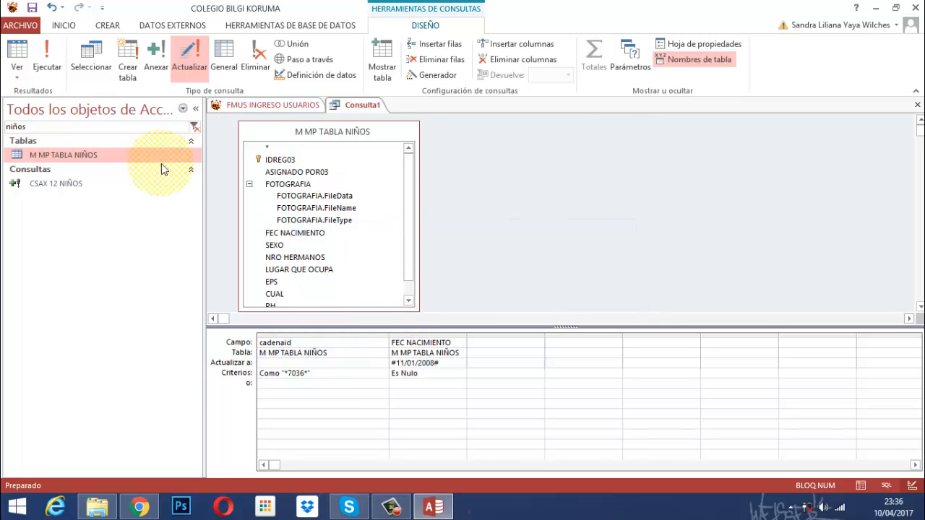
Step: Change the cadenaid criterion to Como "*7046*" and run the update query, accepting the changes
left_click(298, 375)
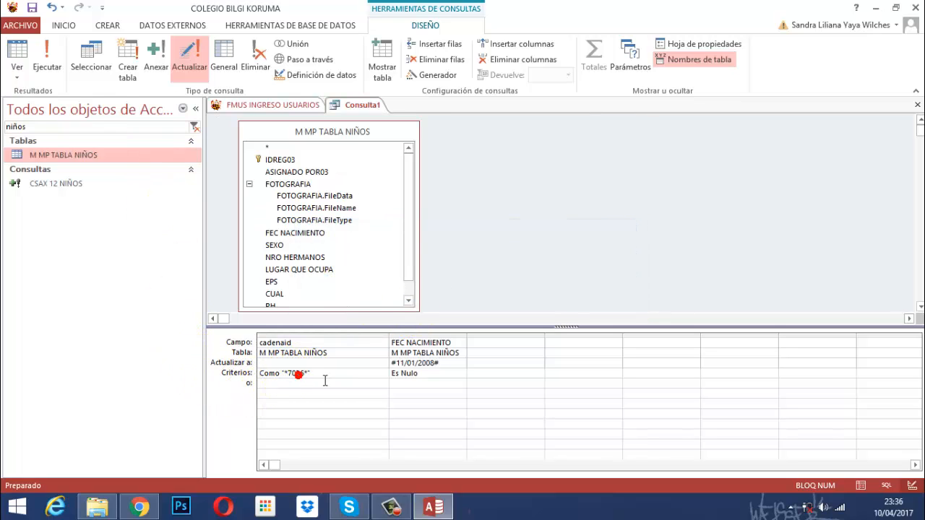
key("BackSpace")
type("4")
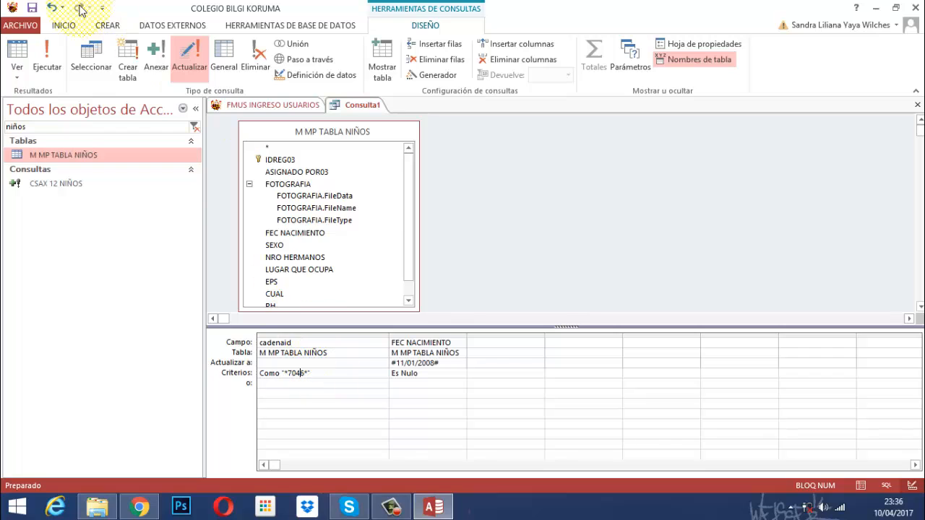
left_click(47, 61)
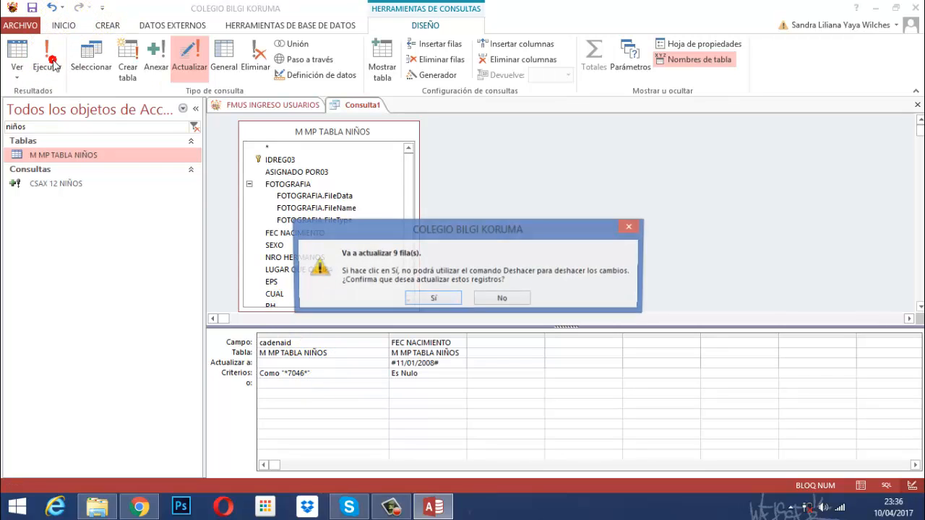
left_click(432, 297)
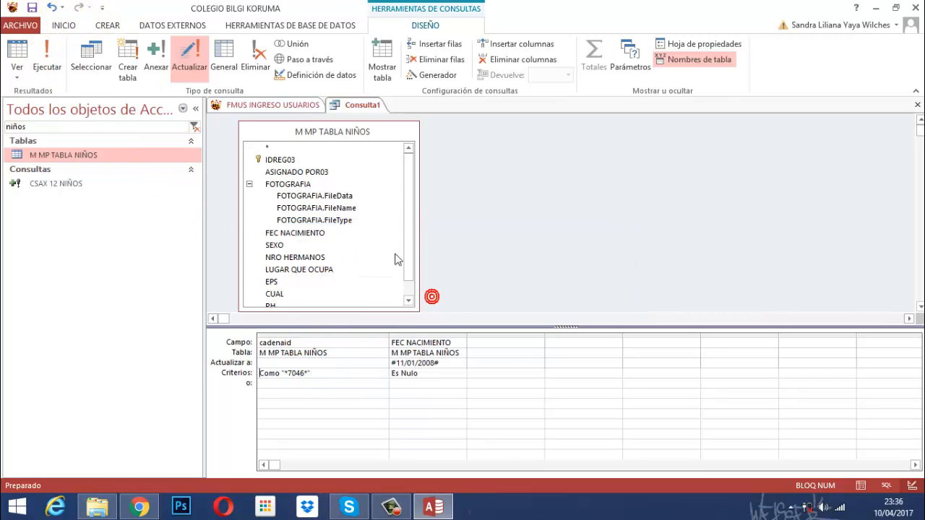
Step: Change the cadenaid criterion to Como "*7056*" and run the update query, accepting the changes
left_click(306, 375)
key("Delete")
type("5")
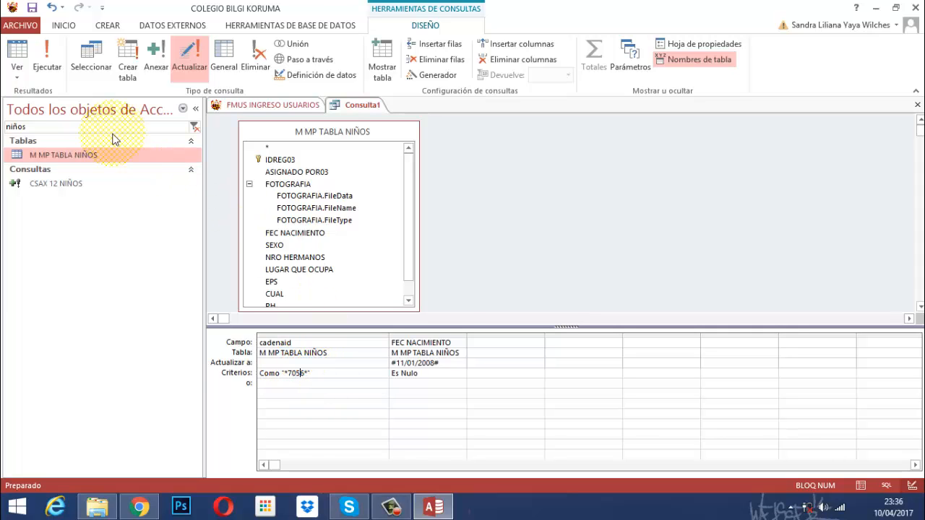
left_click(46, 59)
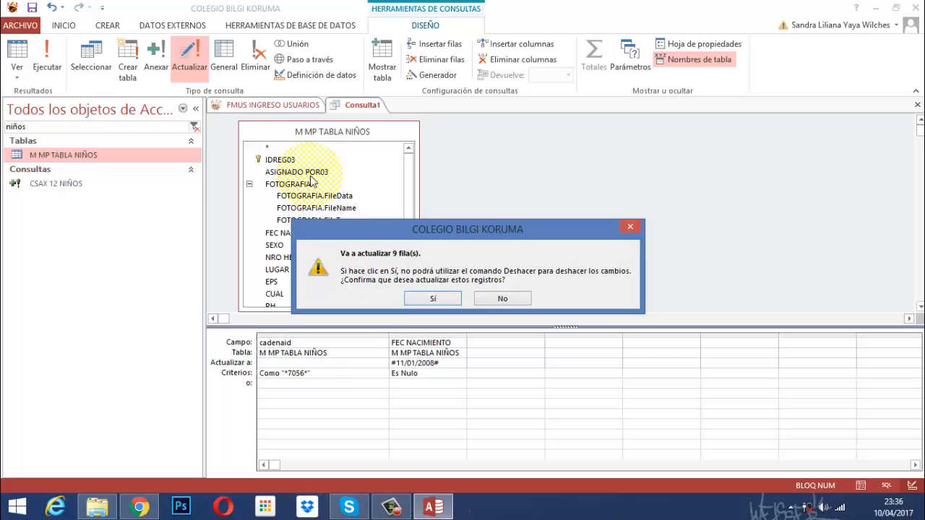
left_click(432, 301)
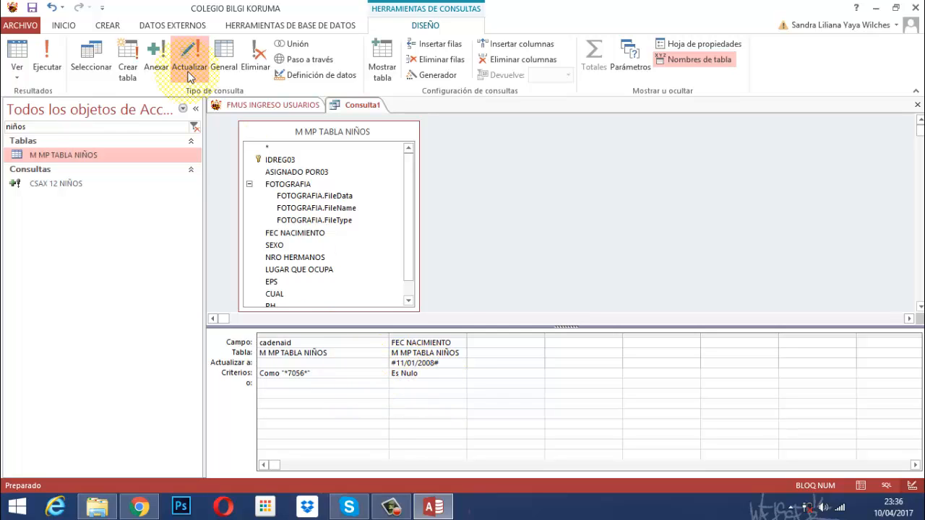
Step: Turn the query into a select query and clear the criteria of both FEC NACIMIENTO and cadenaid
left_click(91, 59)
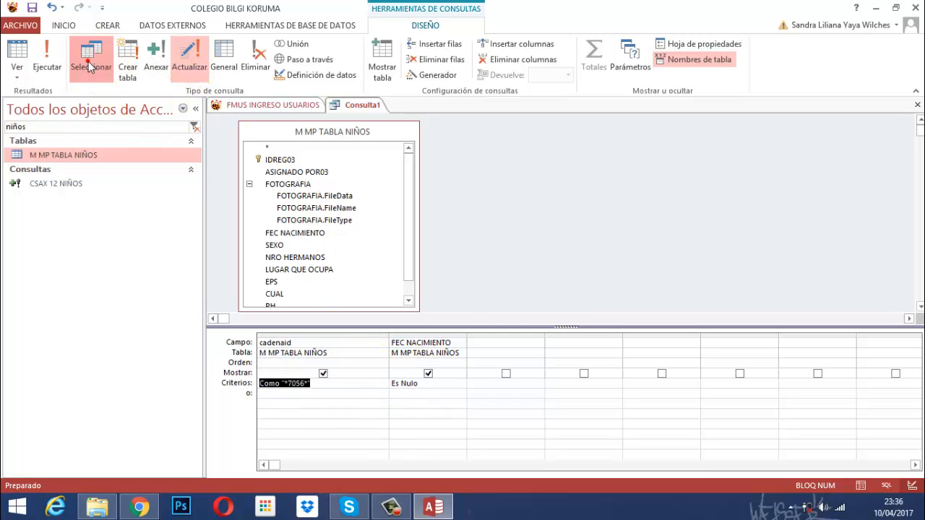
left_click(437, 381)
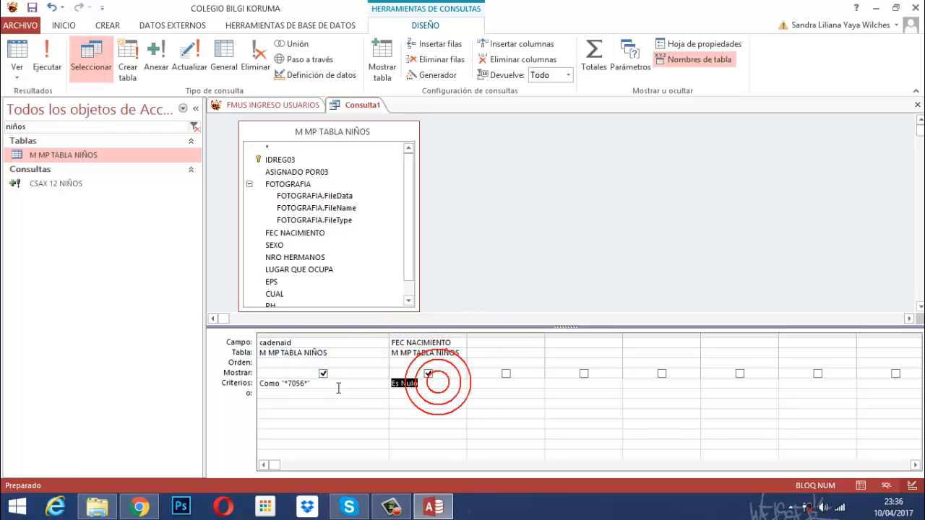
key("Delete")
left_click(333, 382)
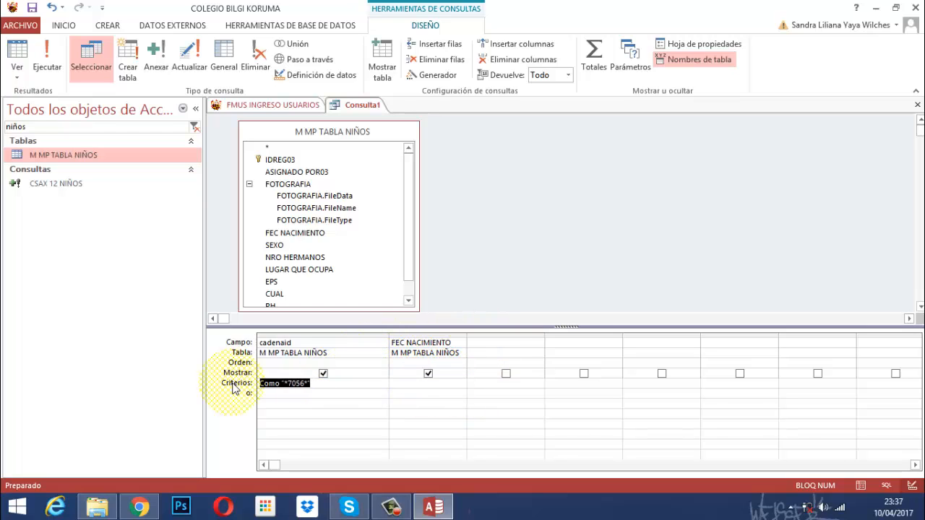
key("Delete")
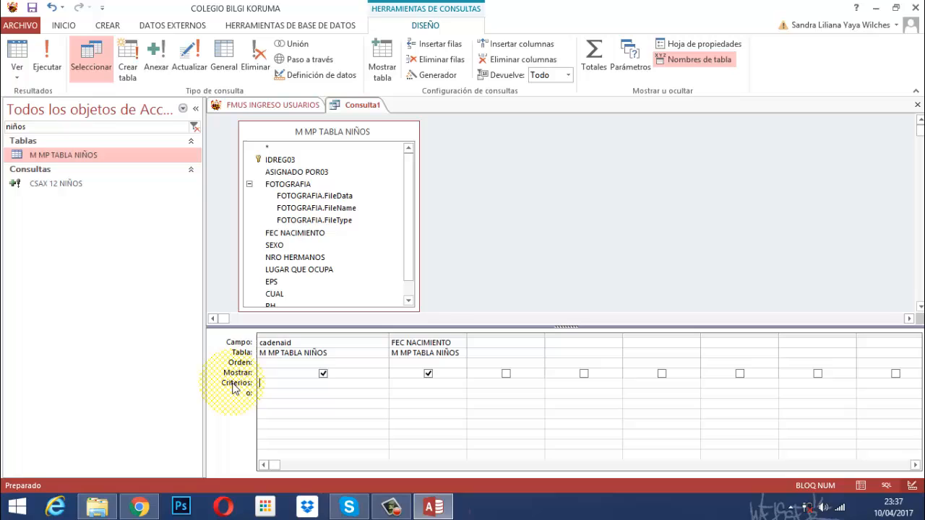
Step: Set FEC NACIMIENTO's criterion to Es Nulo, view the records whose date is empty, and return to the query design
left_click(398, 383)
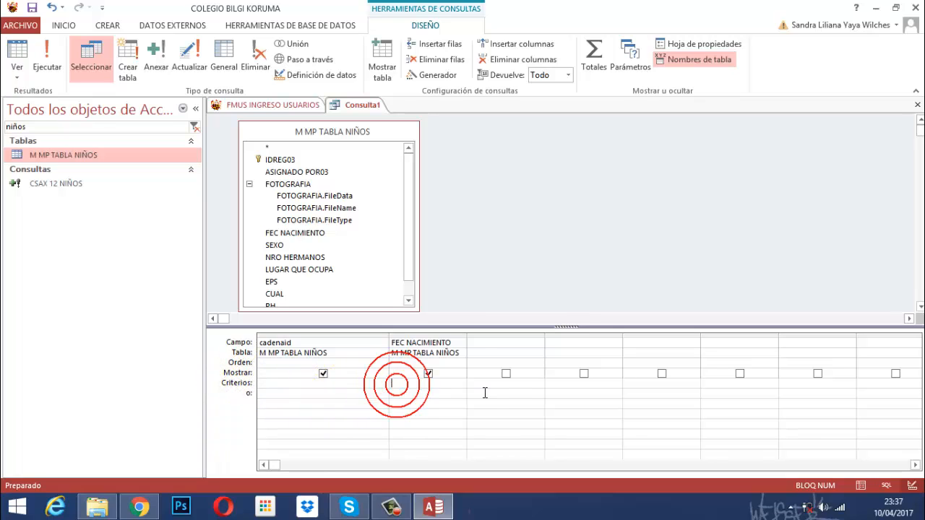
type("Es nulo")
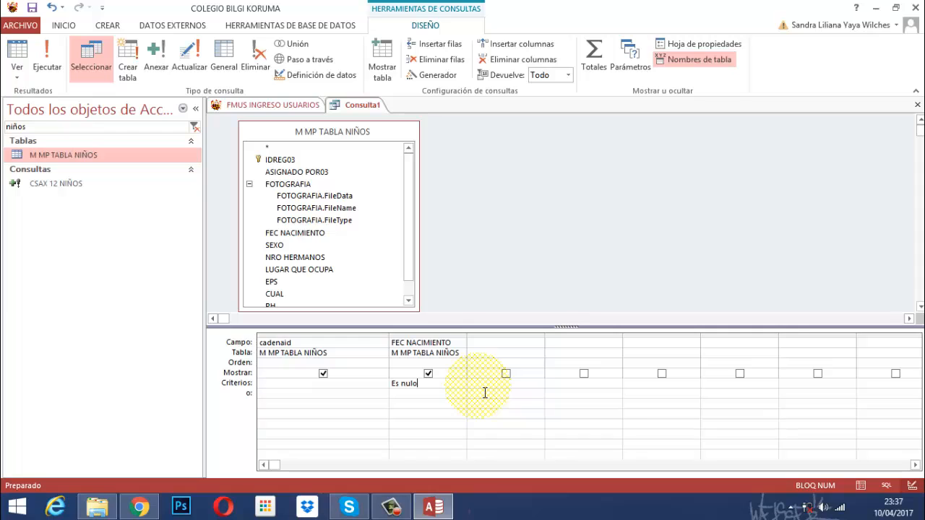
key("Tab")
left_click(15, 63)
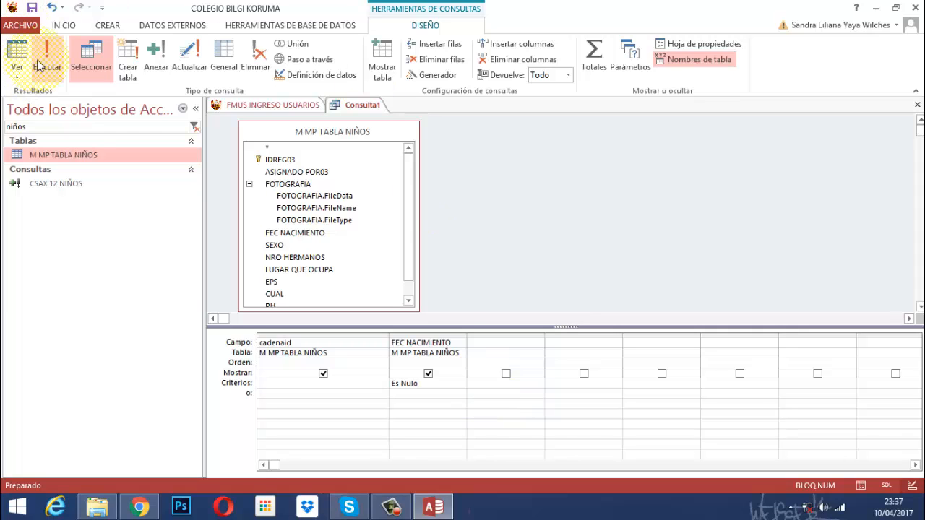
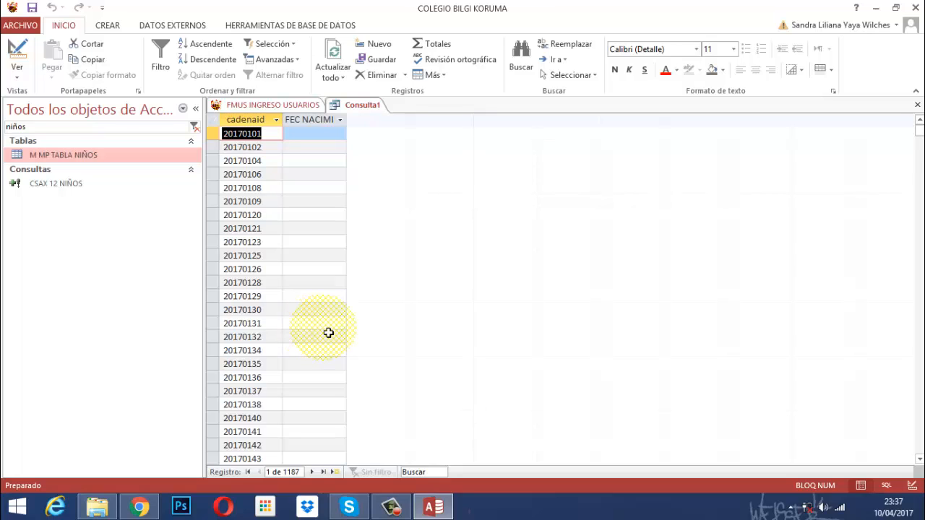
left_click(13, 50)
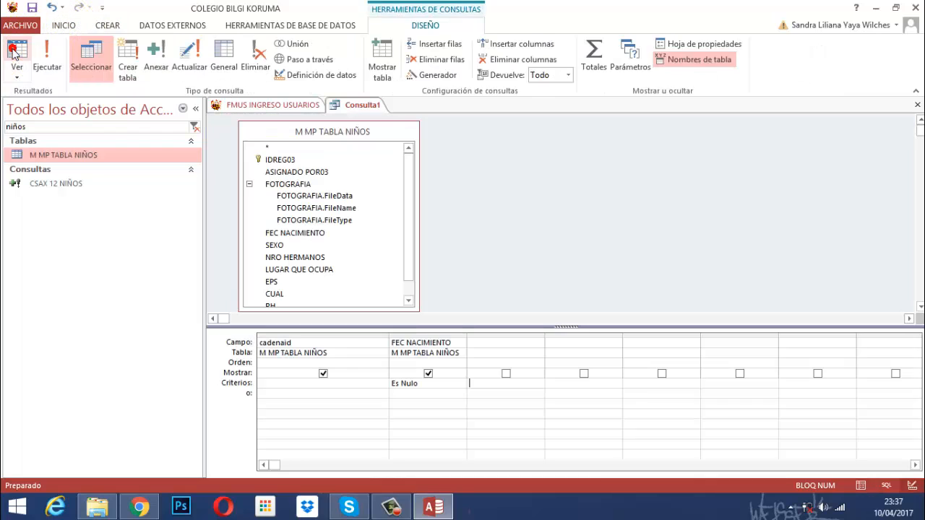
Step: Turn the query into an update query and set FEC NACIMIENTO's update value to #21/01/2007#
left_click(199, 52)
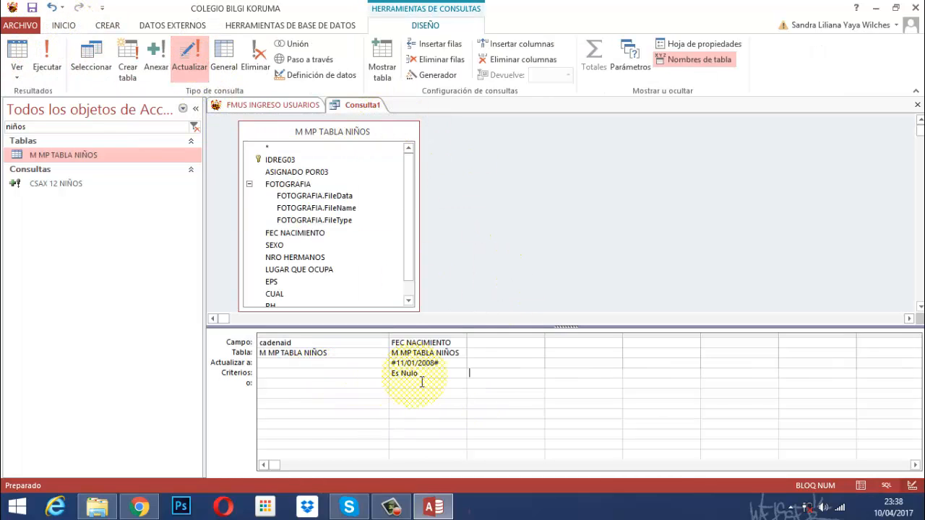
left_click(401, 363)
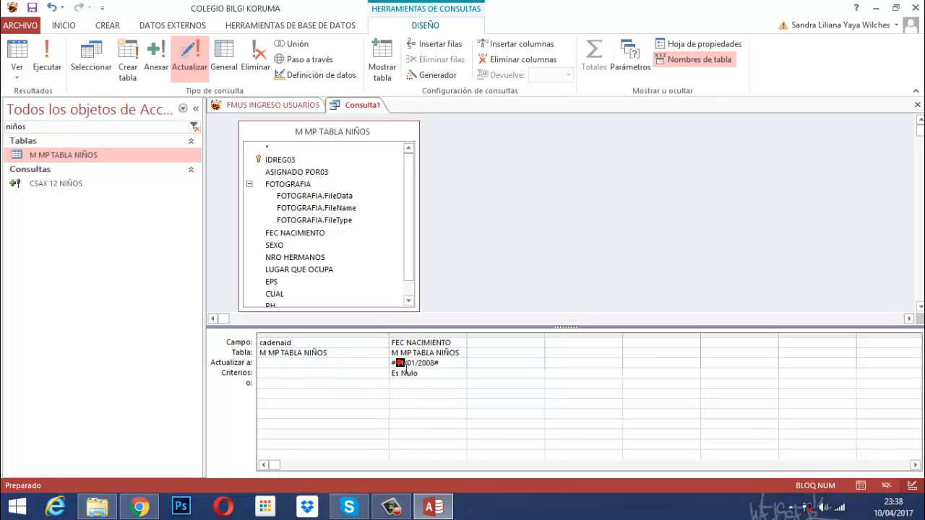
double_click(401, 362)
type("21")
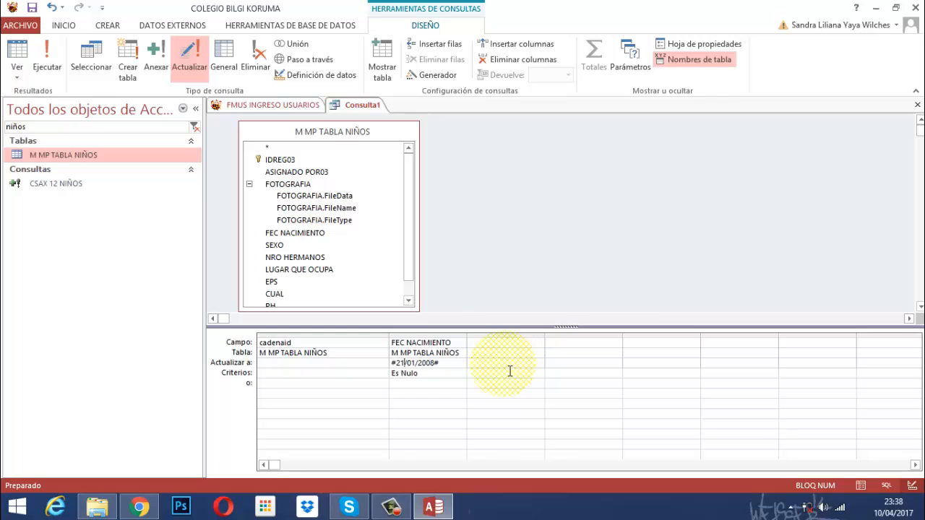
left_click(434, 363)
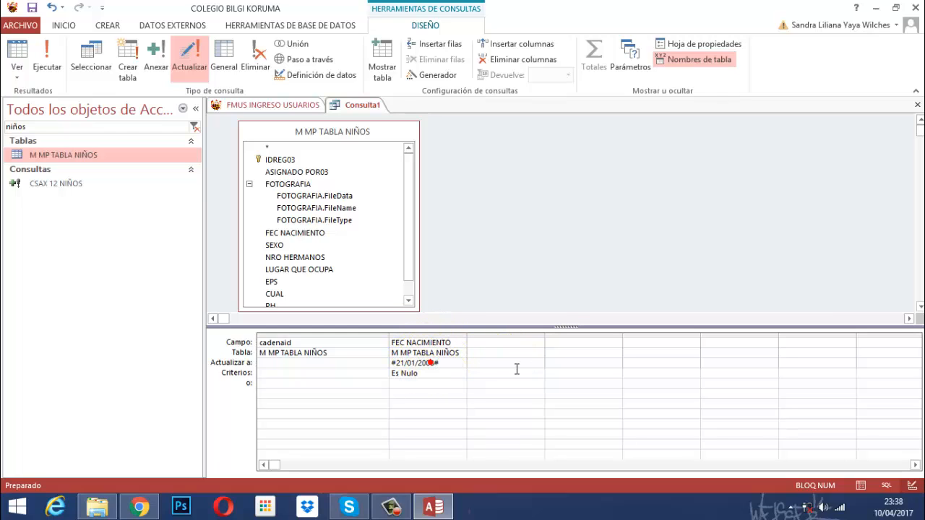
type("7")
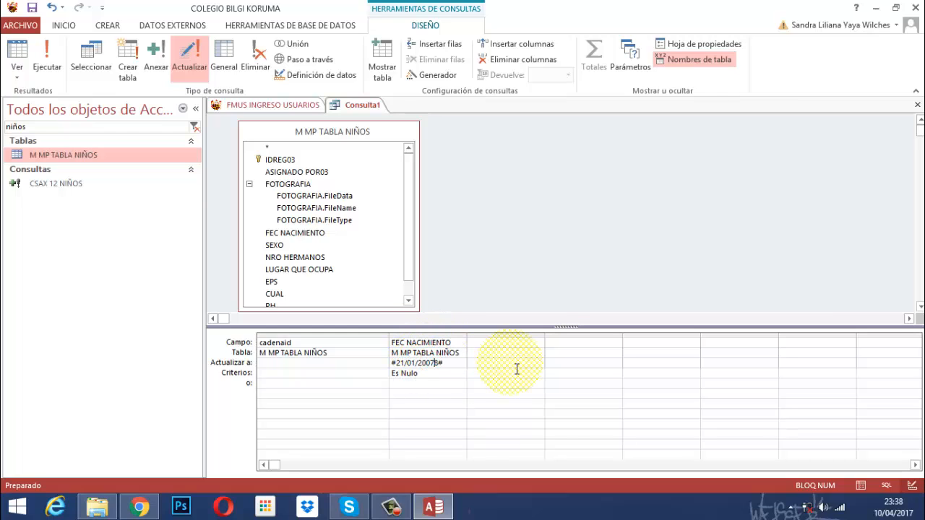
key("Delete")
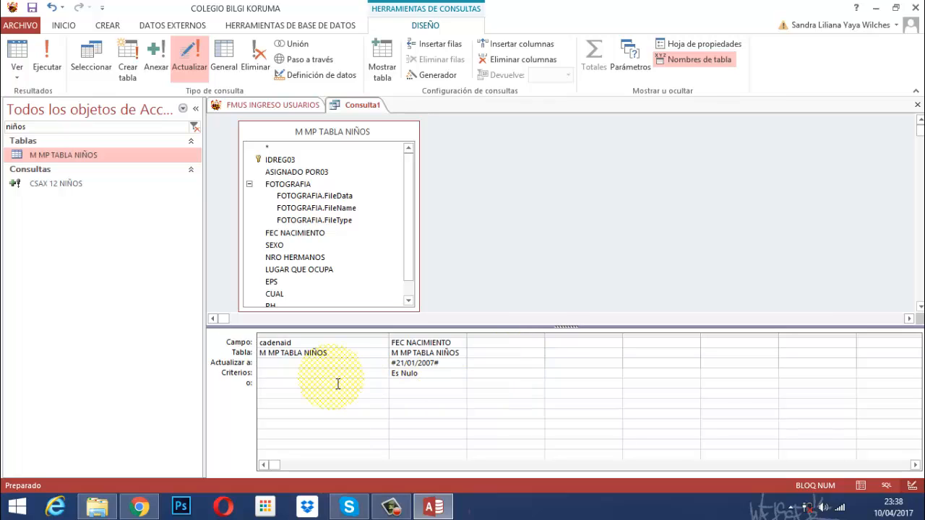
Step: Set the cadenaid criterion to Como "*11*", run the update query and decline the changes
left_click(287, 377)
type("como ")
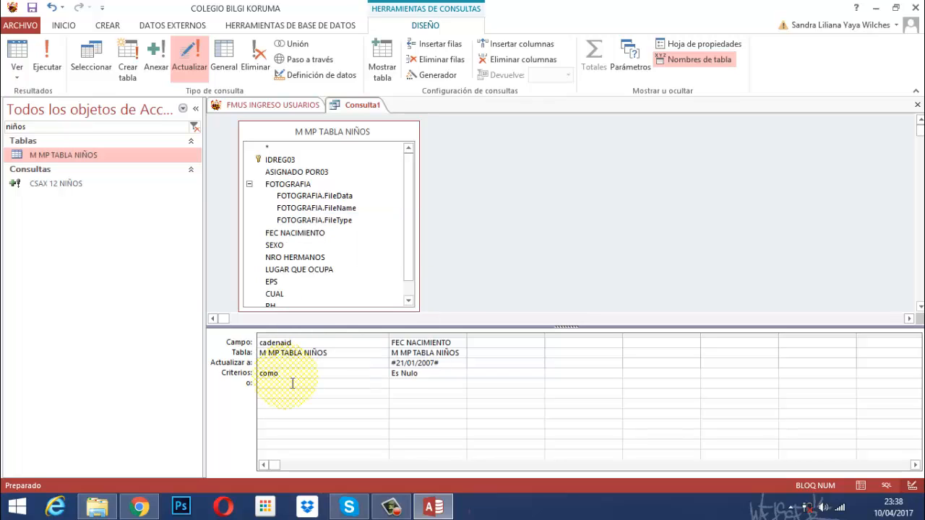
type("\"*11*")
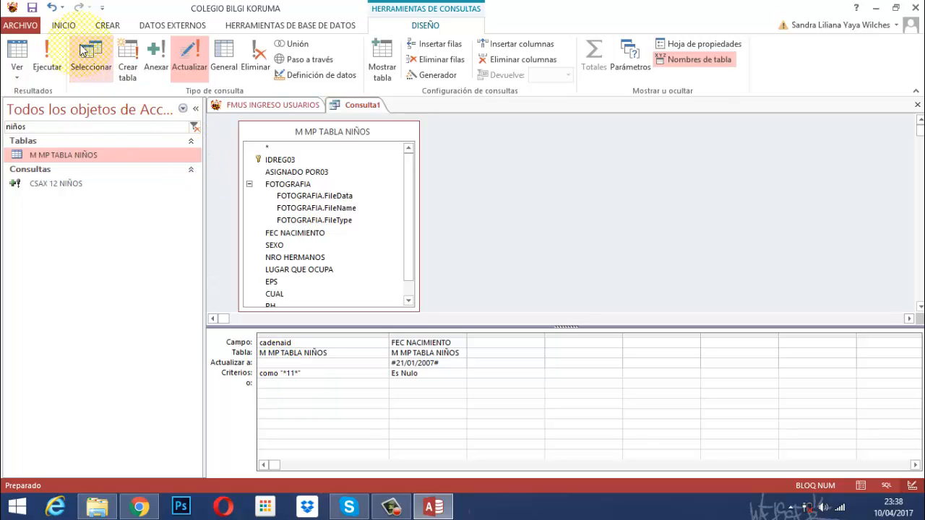
left_click(52, 58)
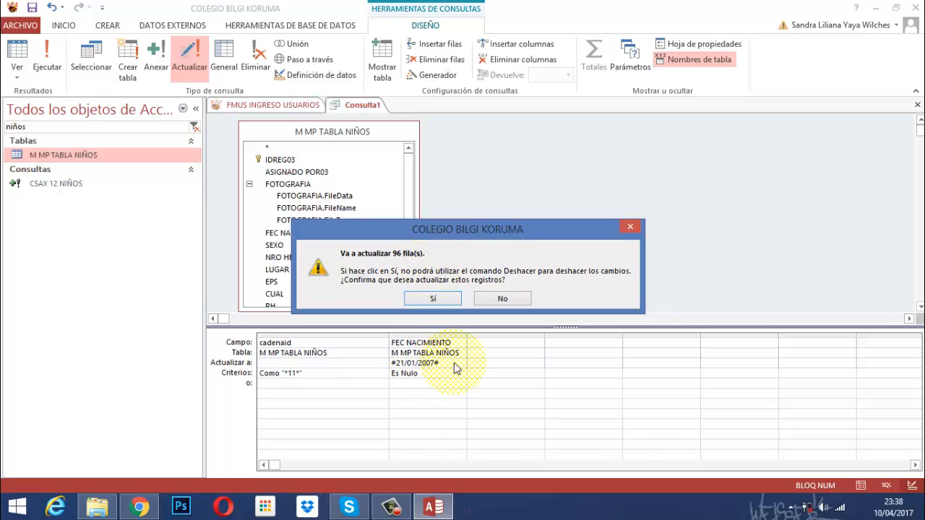
left_click(504, 300)
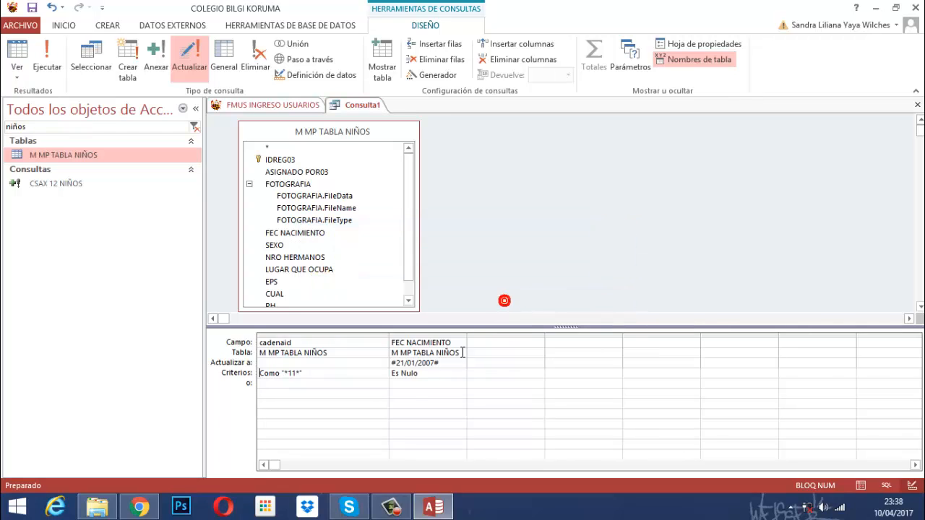
Step: Change the cadenaid criterion to Como "*10*", run the update query and decline the changes
left_click(307, 372)
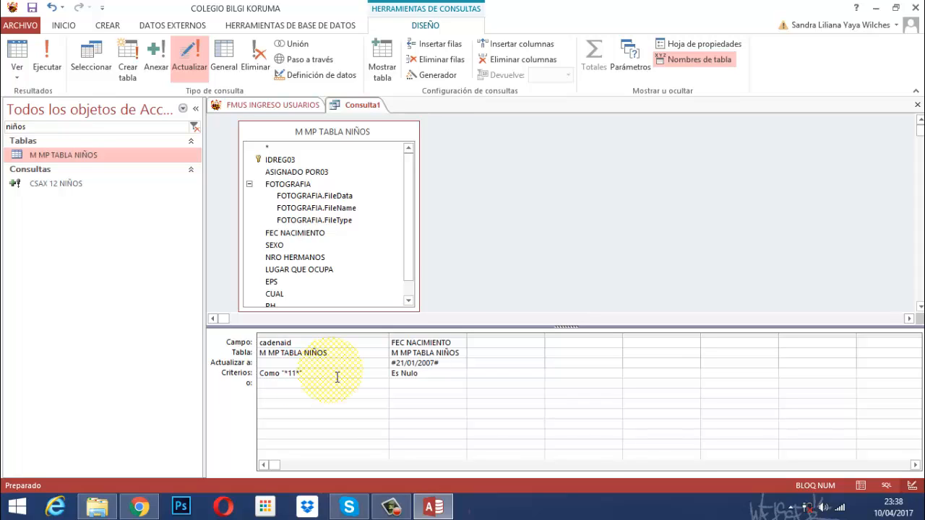
key("BackSpace")
key("BackSpace")
key("BackSpace")
type("0*\"")
left_click(47, 58)
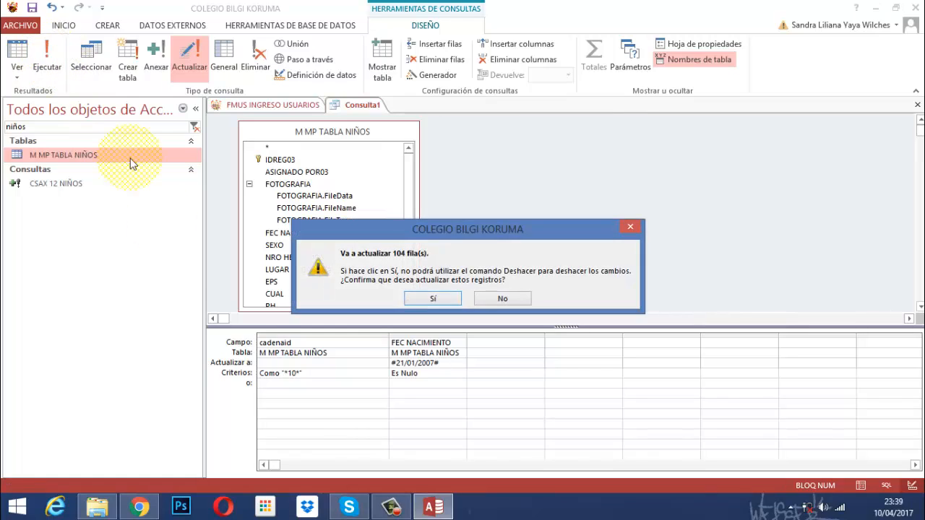
left_click(491, 299)
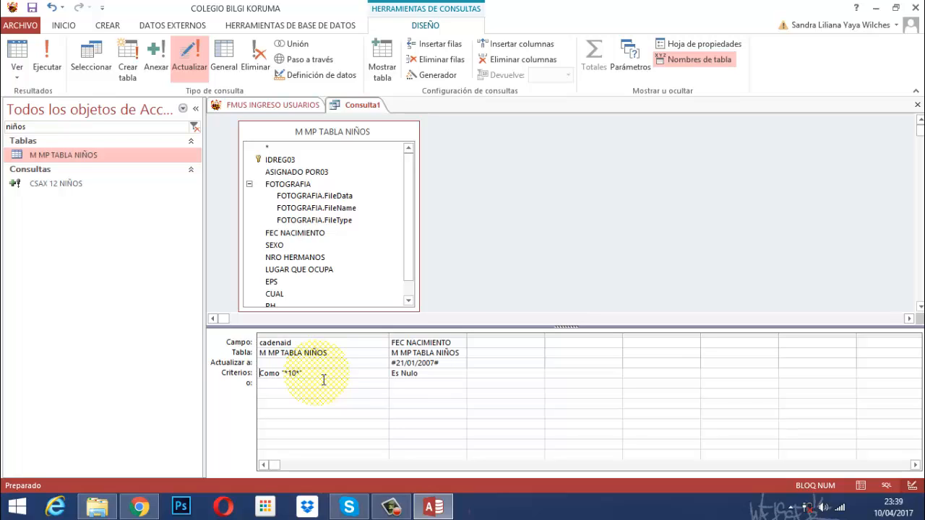
Step: Clear the cadenaid criterion, view the records with empty FEC NACIMIENTO as a select query, and return to the query design
left_click_drag(315, 373, 245, 379)
key("Delete")
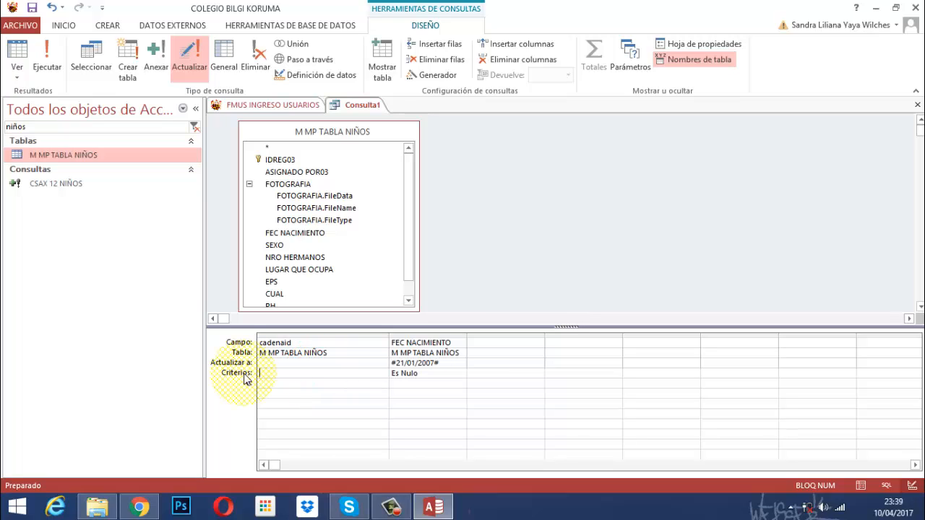
left_click(105, 60)
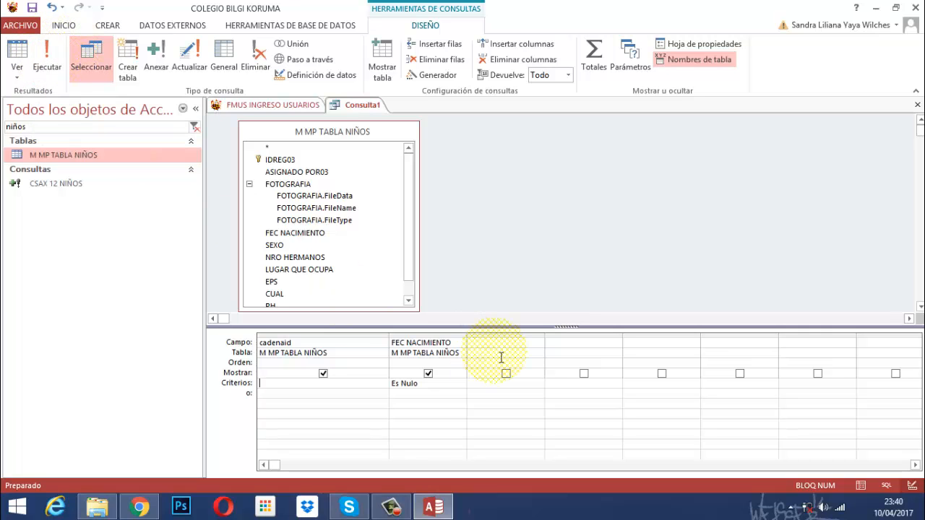
left_click(47, 61)
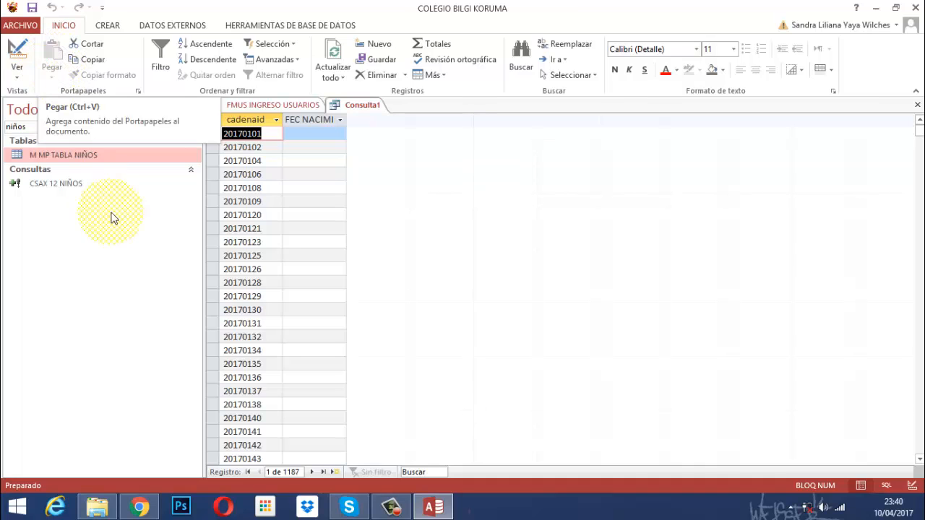
scroll(268, 245, "down", 7)
scroll(277, 251, "down", 7)
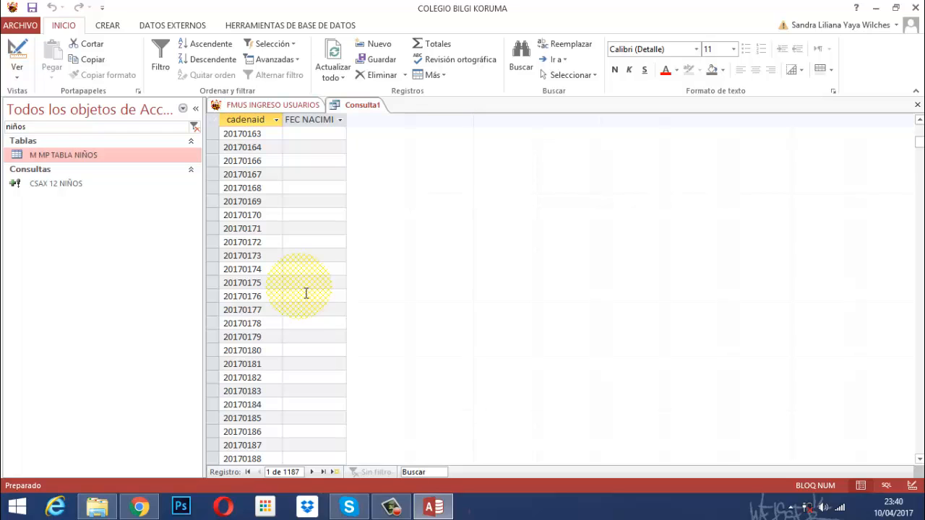
scroll(305, 293, "up", 14)
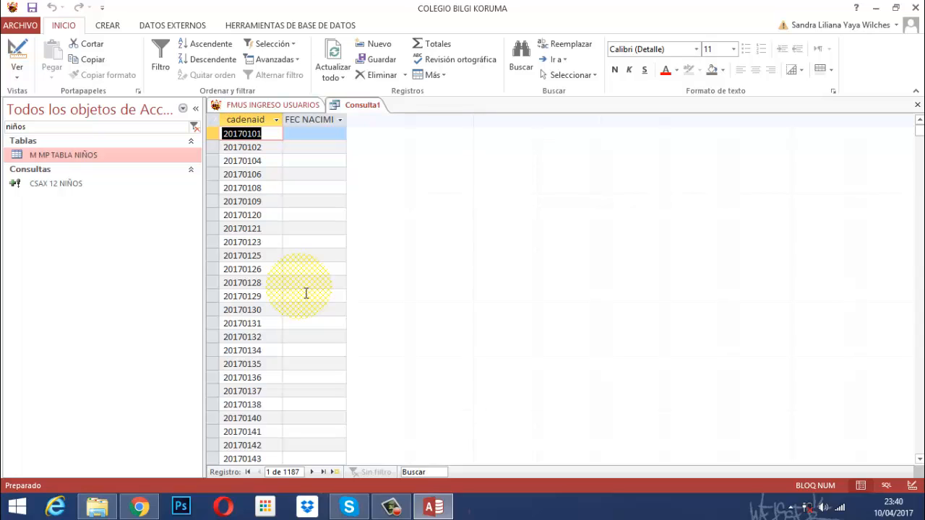
left_click(15, 54)
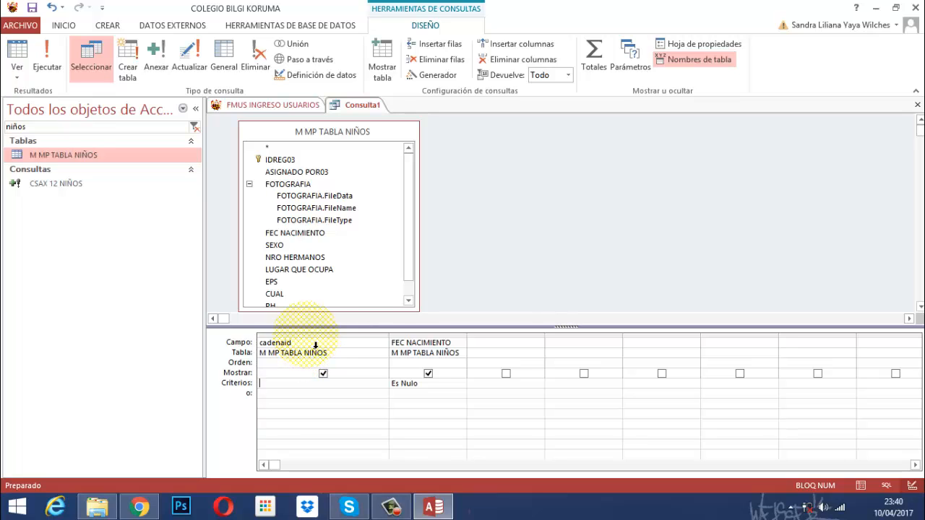
Step: Replace the cadenaid column with the IDREG03 field in the query grid and turn the query into an update query
left_click(315, 345)
key("Delete")
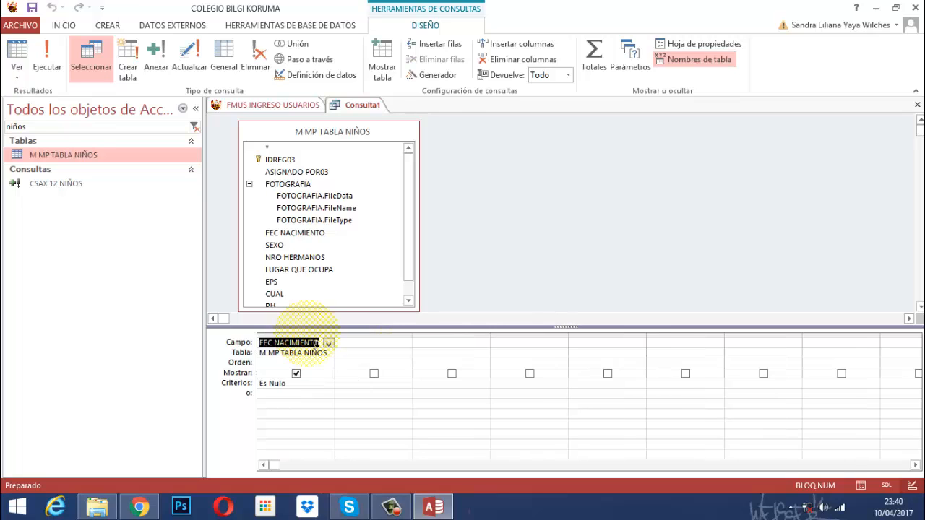
left_click(276, 162)
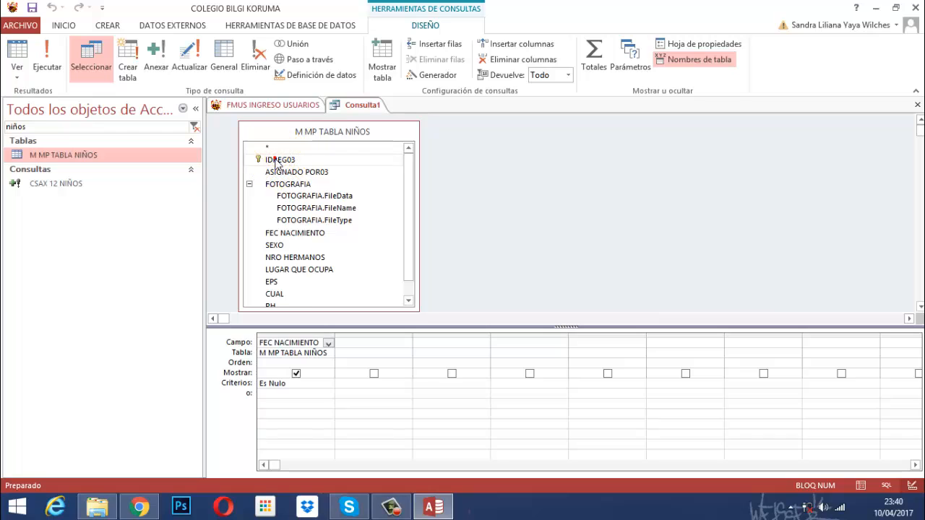
left_click_drag(275, 162, 366, 337)
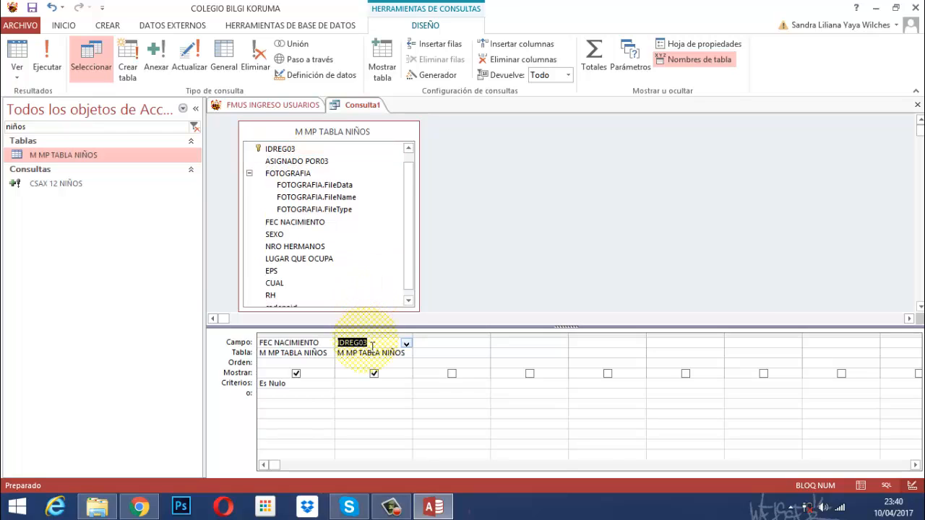
left_click(180, 63)
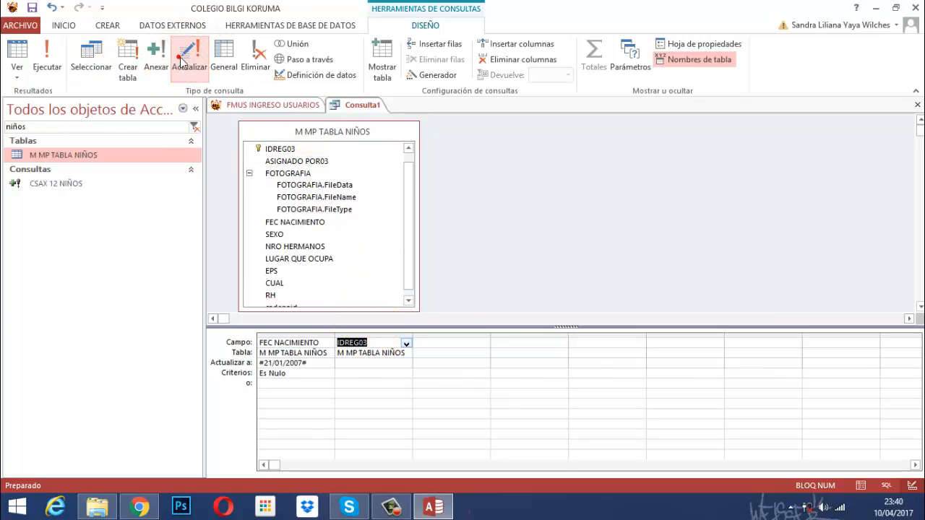
Step: Set IDREG03's criterion to >=20170101 Y <=20170150 and run the update query, accepting the changes
left_click(347, 375)
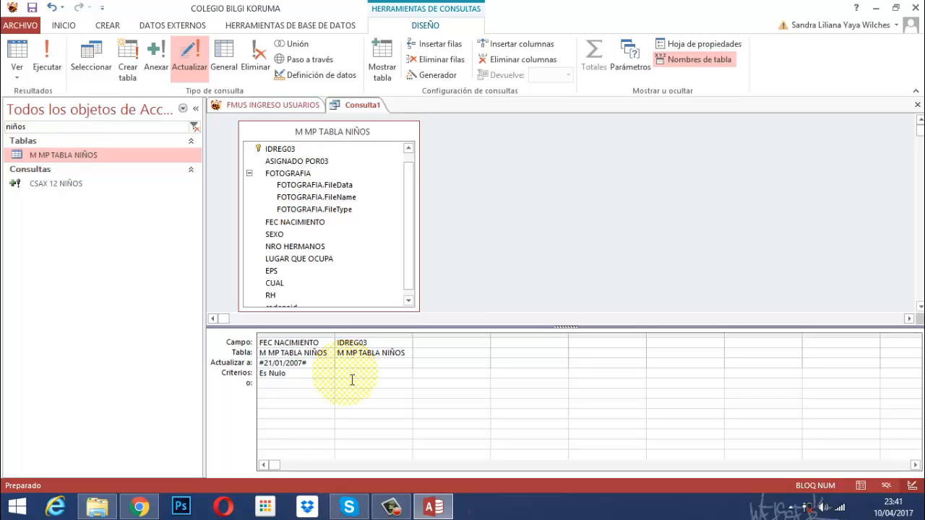
type(">")
type("=")
type("2017015")
type("0101")
type(" y")
type(" <")
type("=")
type("2017")
type("0")
type("150")
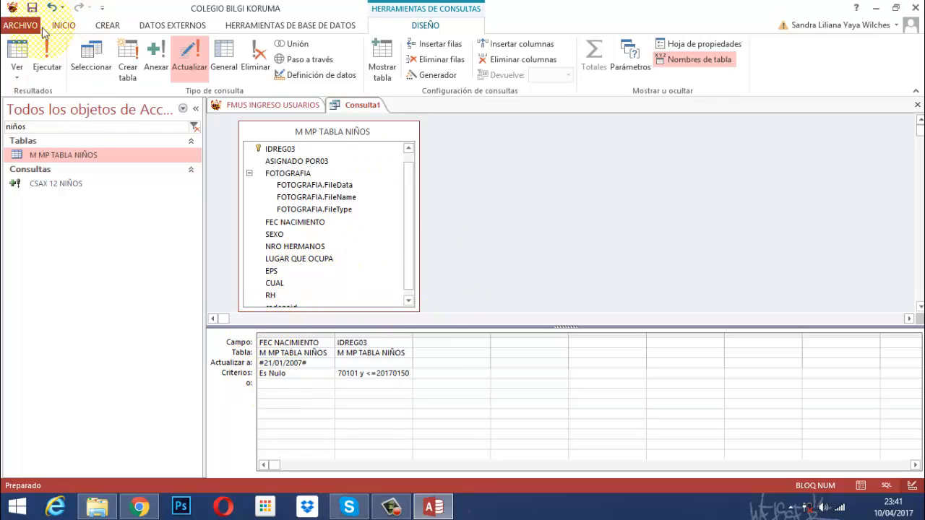
left_click(46, 65)
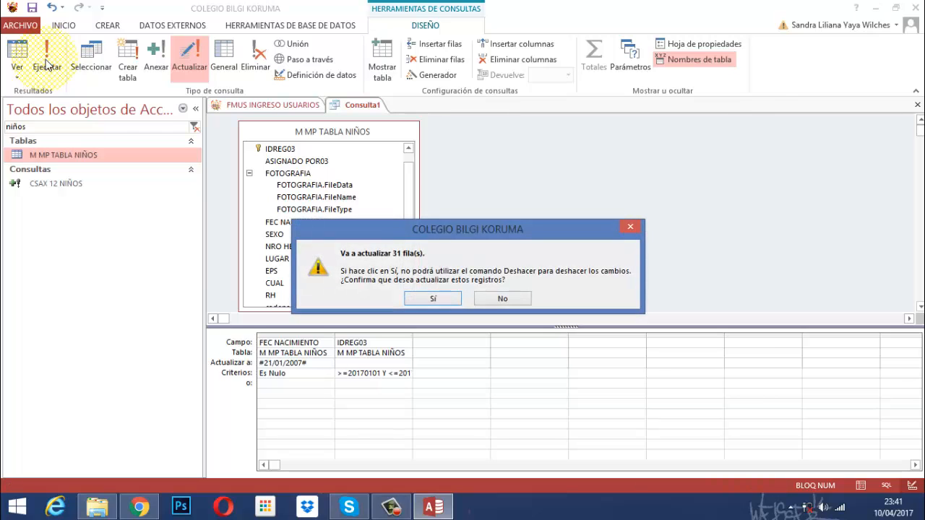
left_click(430, 300)
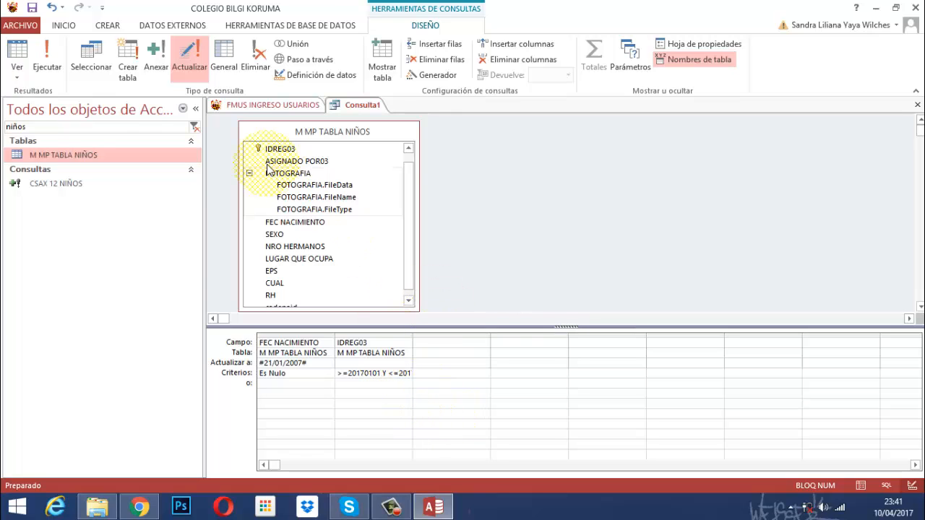
Step: Clear IDREG03's criterion, view the remaining records with empty FEC NACIMIENTO as a select query, and return to the query design
left_click(92, 69)
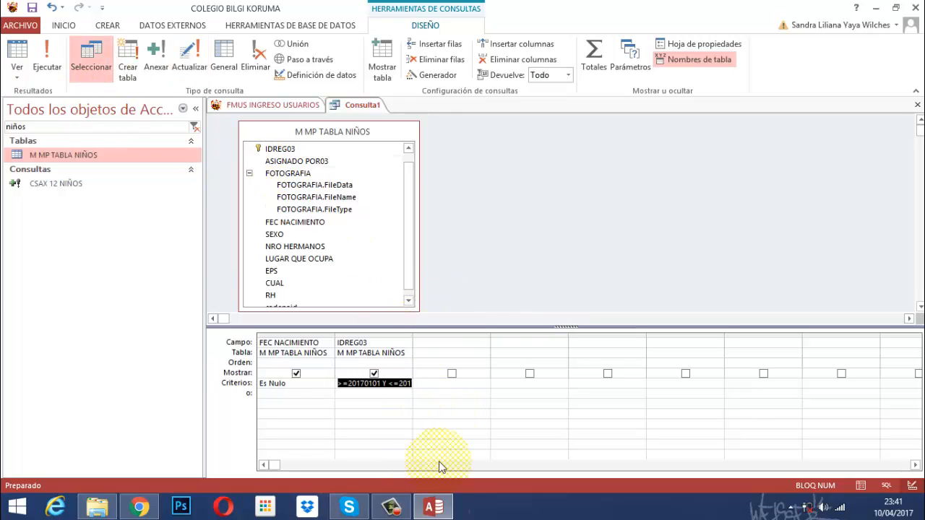
key("Delete")
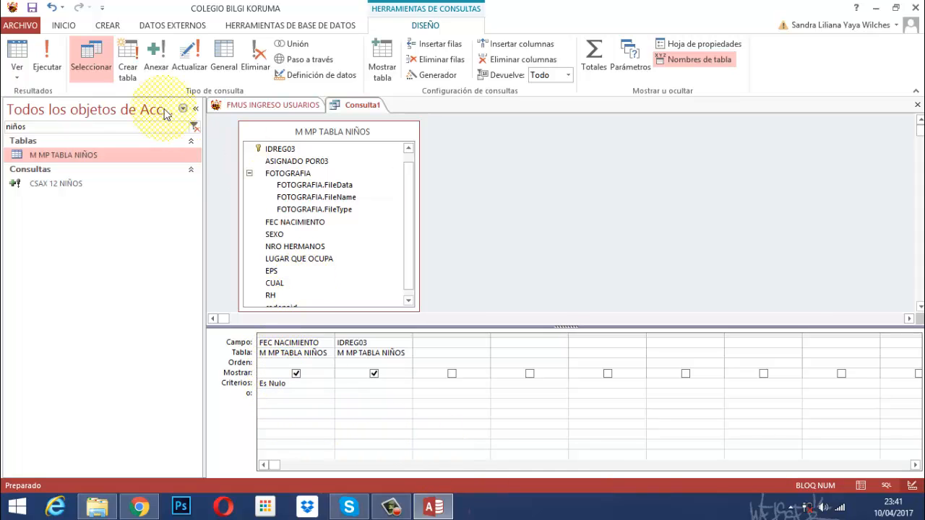
left_click(58, 75)
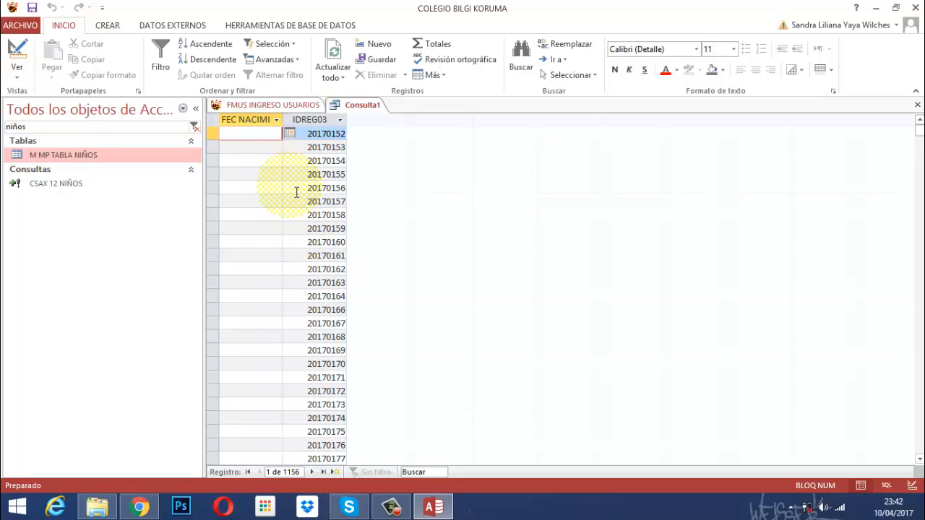
left_click(15, 56)
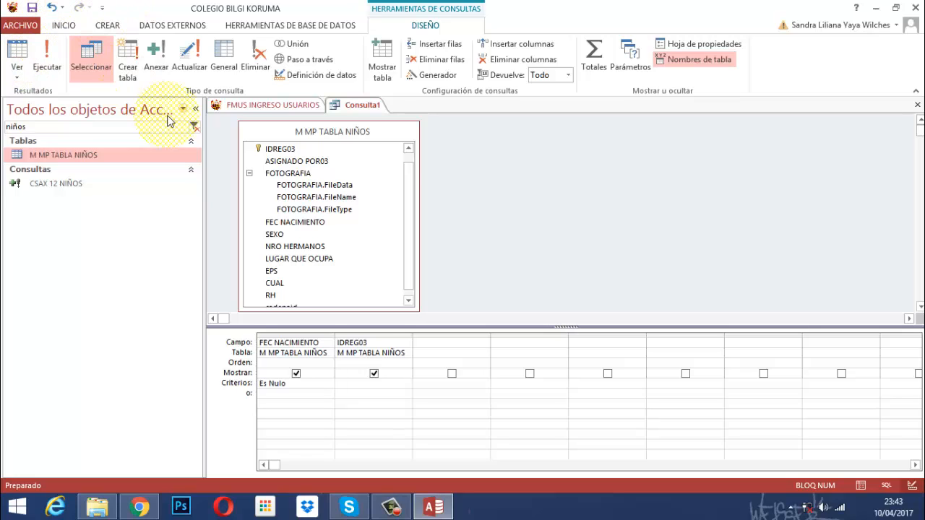
Step: Close the query without saving its design and exit the application to the Windows desktop
right_click(359, 105)
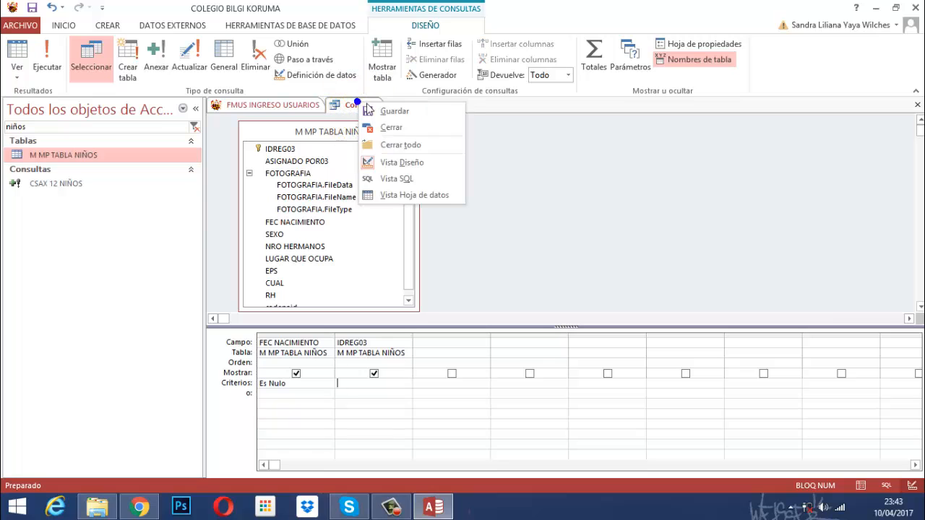
left_click(396, 130)
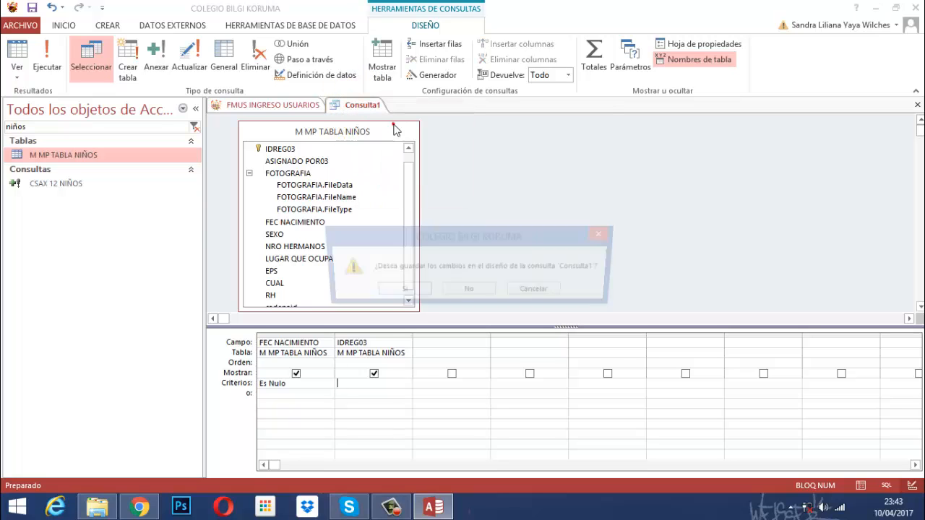
left_click(472, 291)
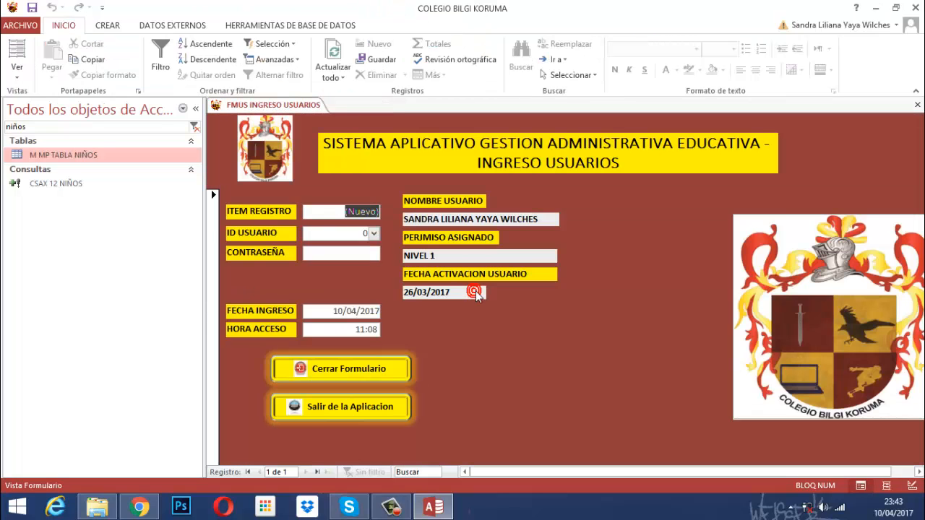
left_click(348, 408)
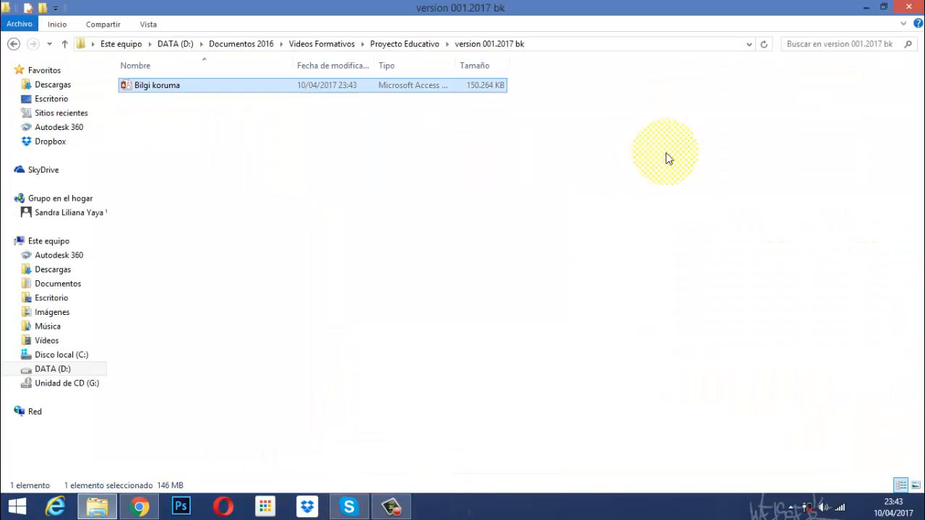
left_click(867, 8)
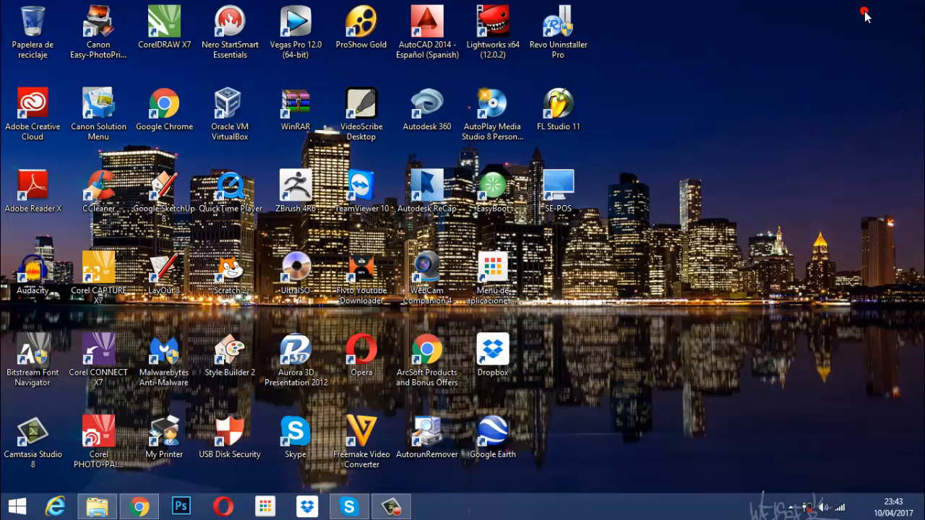